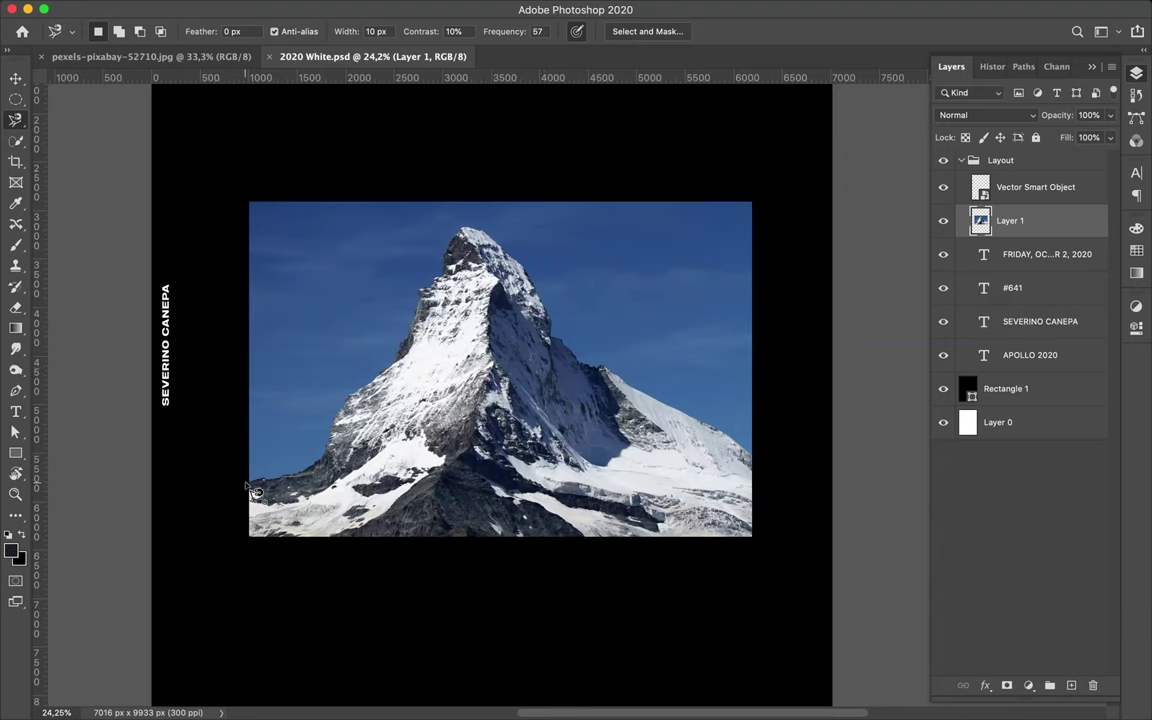
- Zoom in and trace a Magnetic Lasso outline along the mountain ridge against the blue sky
{"action": "key", "text": "ctrl+plus"}
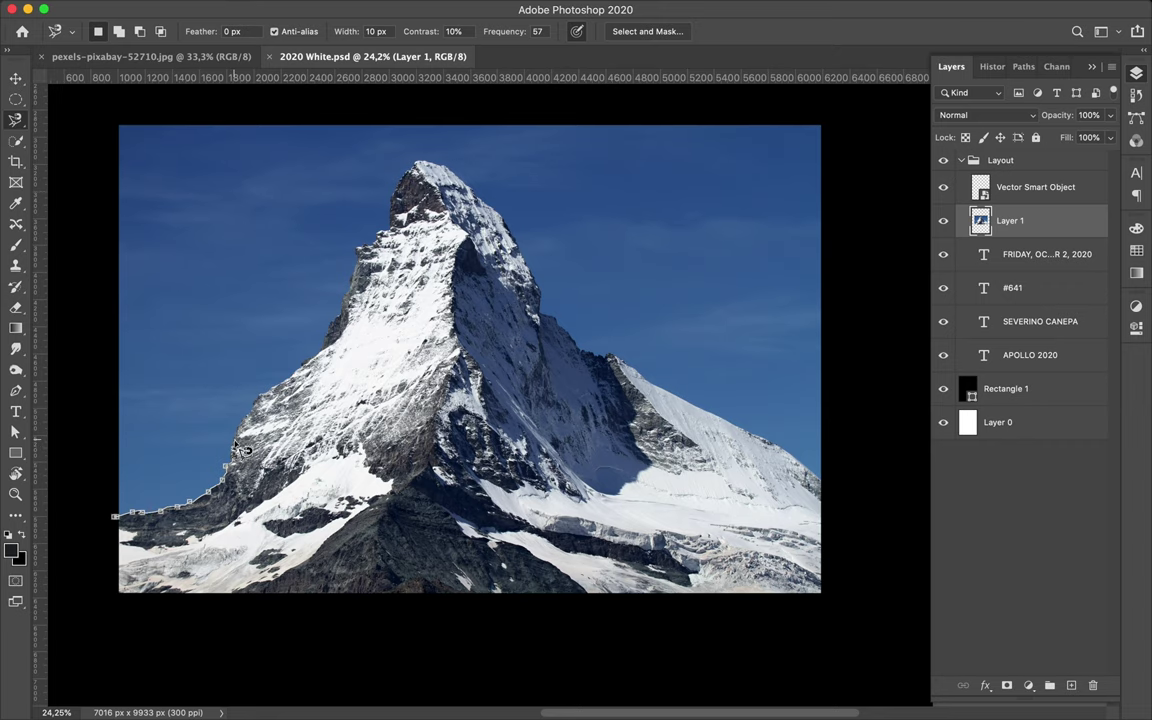
{"action": "key", "text": "ctrl+plus"}
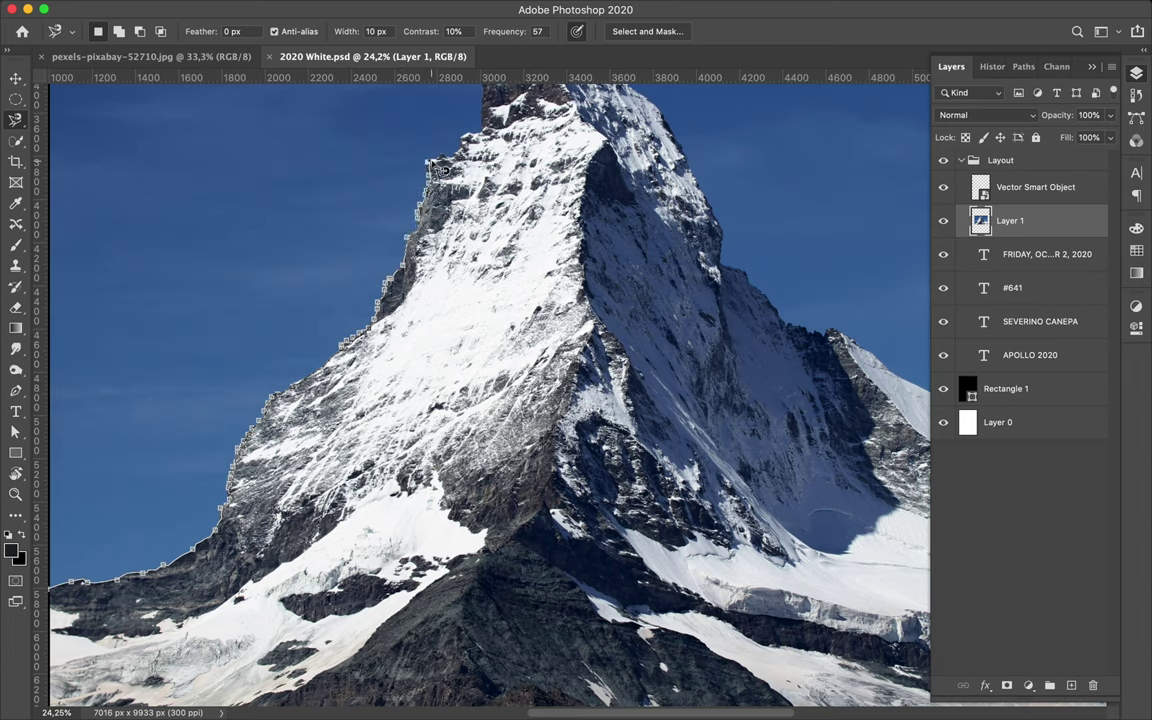
{"action": "scroll", "coordinate": [440, 170], "scroll_direction": "up", "scroll_amount": 5}
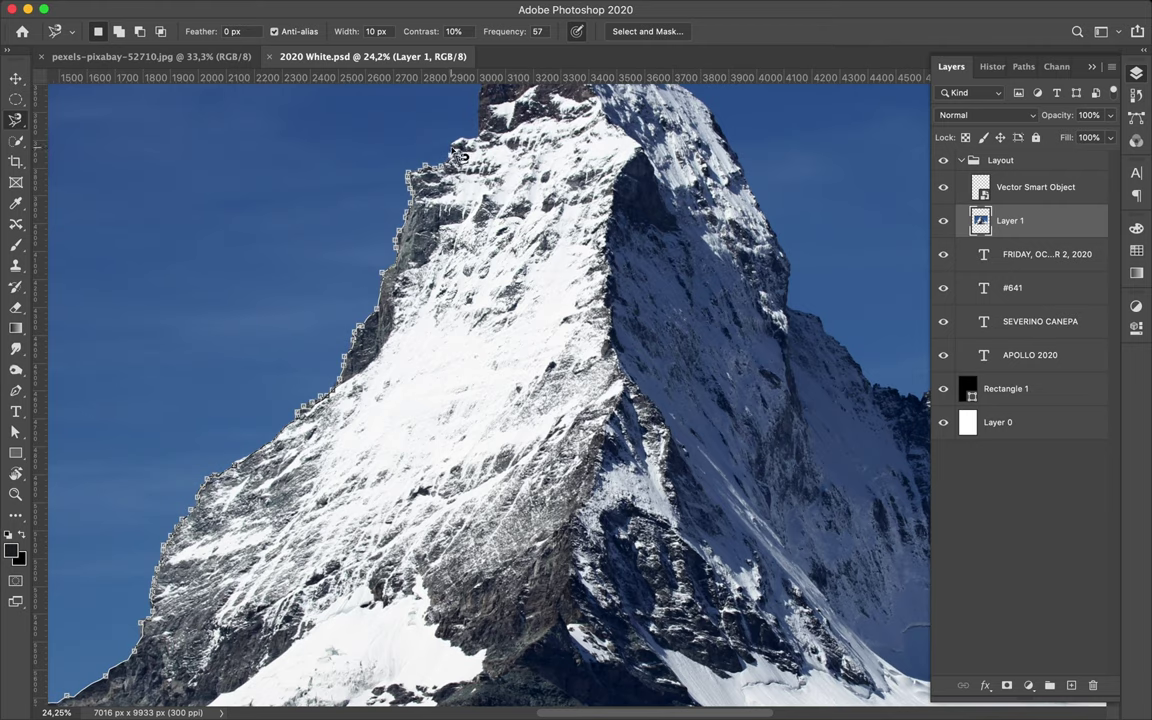
{"action": "scroll", "coordinate": [462, 160], "scroll_direction": "up", "scroll_amount": 3}
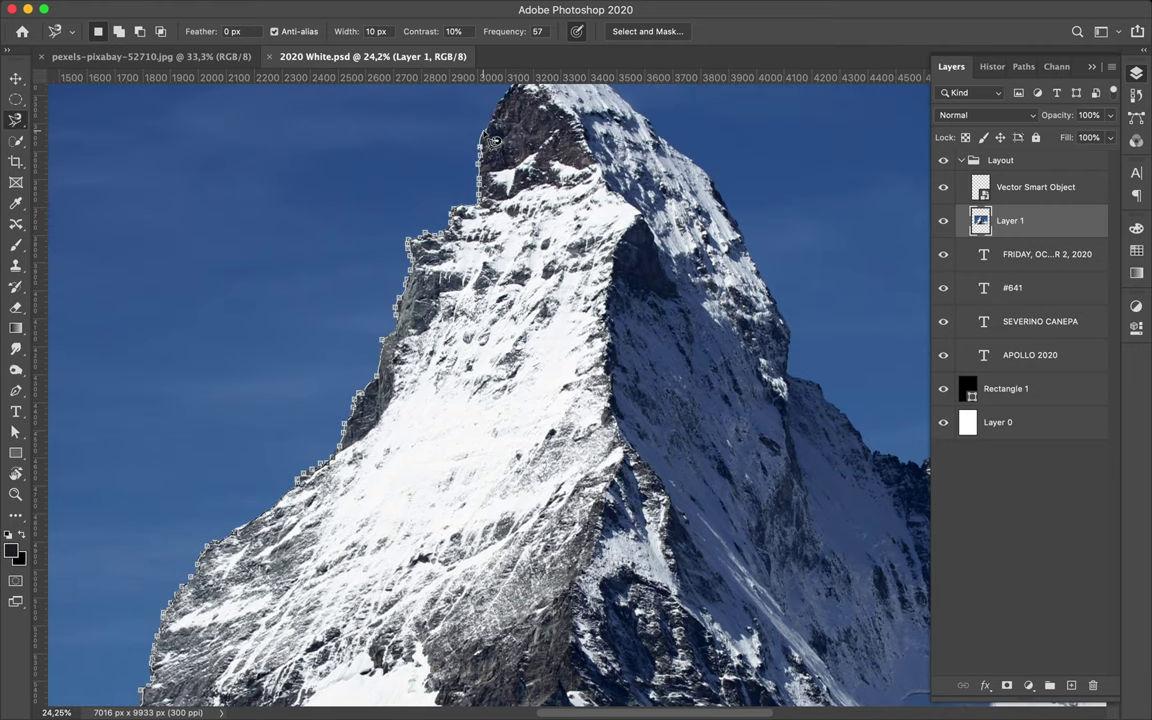
{"action": "scroll", "coordinate": [500, 132], "scroll_direction": "up", "scroll_amount": 1}
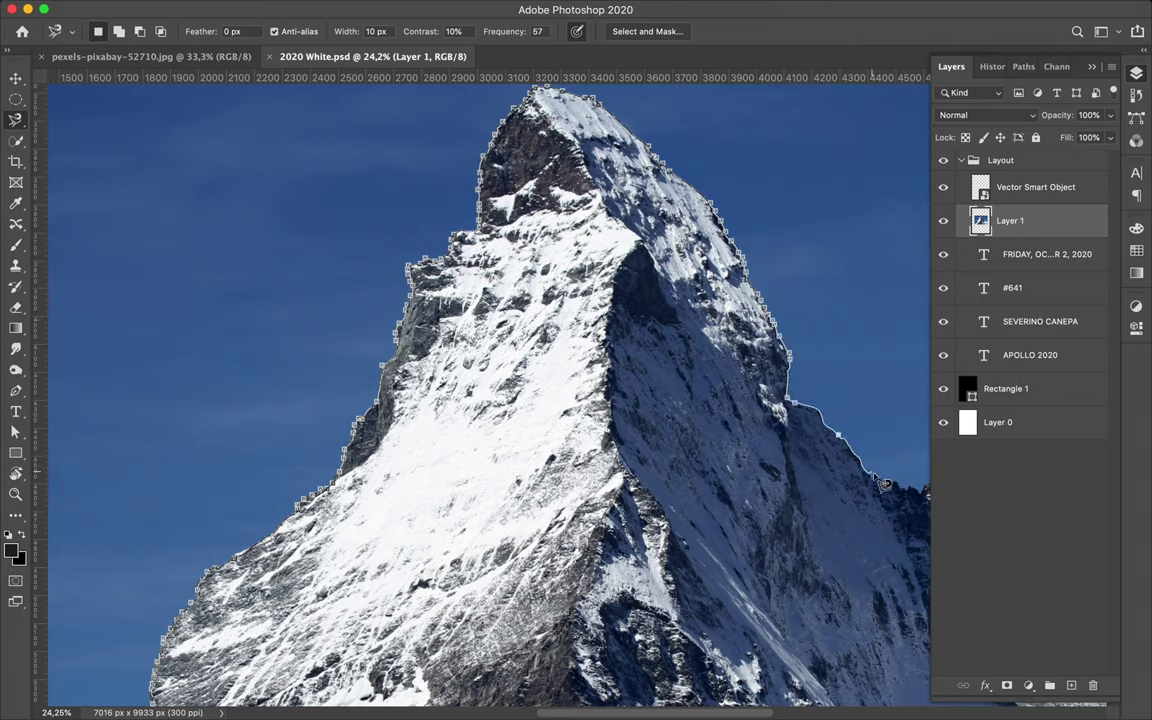
{"action": "scroll", "coordinate": [917, 497], "scroll_direction": "right", "scroll_amount": 3}
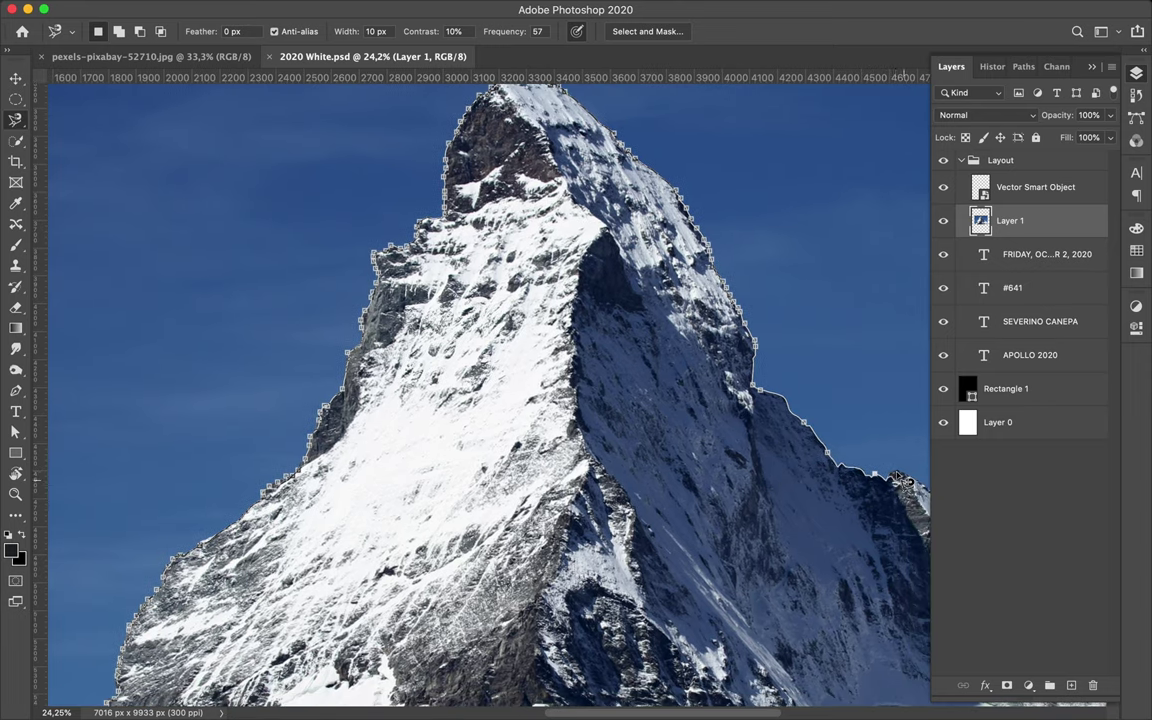
{"action": "scroll", "coordinate": [922, 490], "scroll_direction": "right", "scroll_amount": 5}
{"action": "scroll", "coordinate": [920, 489], "scroll_direction": "down", "scroll_amount": 2}
{"action": "key", "text": "BackSpace"}
{"action": "key", "text": "BackSpace"}
{"action": "key", "text": "BackSpace"}
{"action": "key", "text": "BackSpace"}
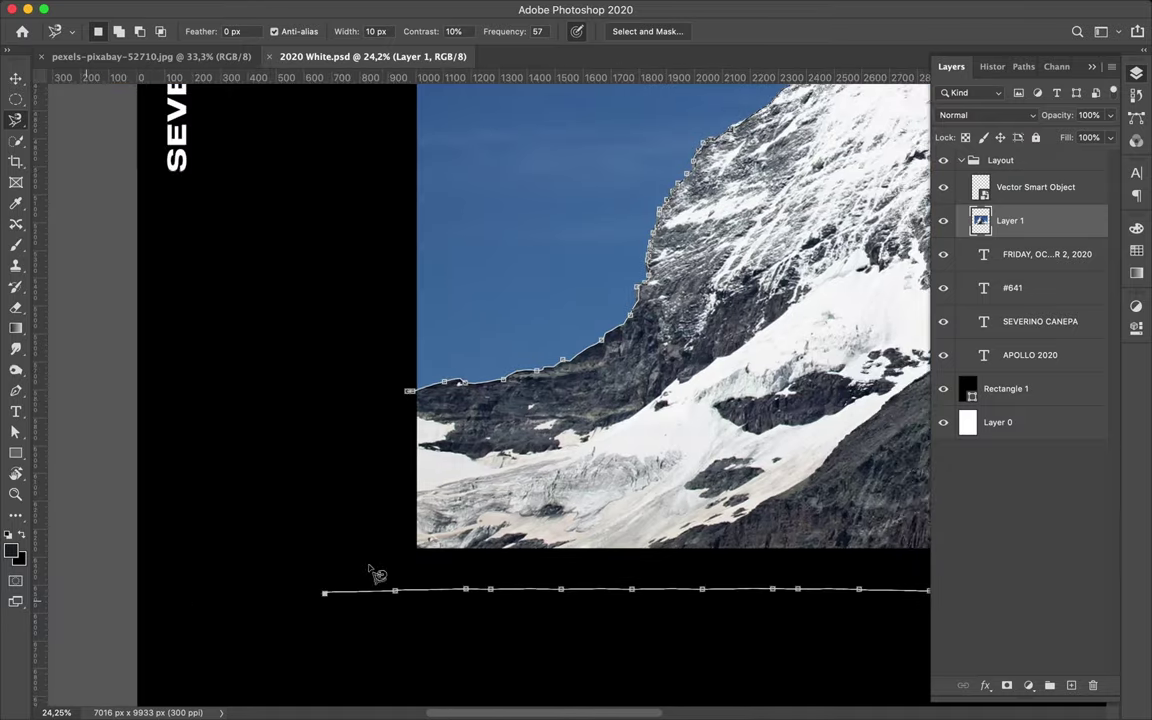
- Copy the closed mountain selection to its own layer below the text, deleting the sky and background layers
{"action": "double_click", "coordinate": [400, 398]}
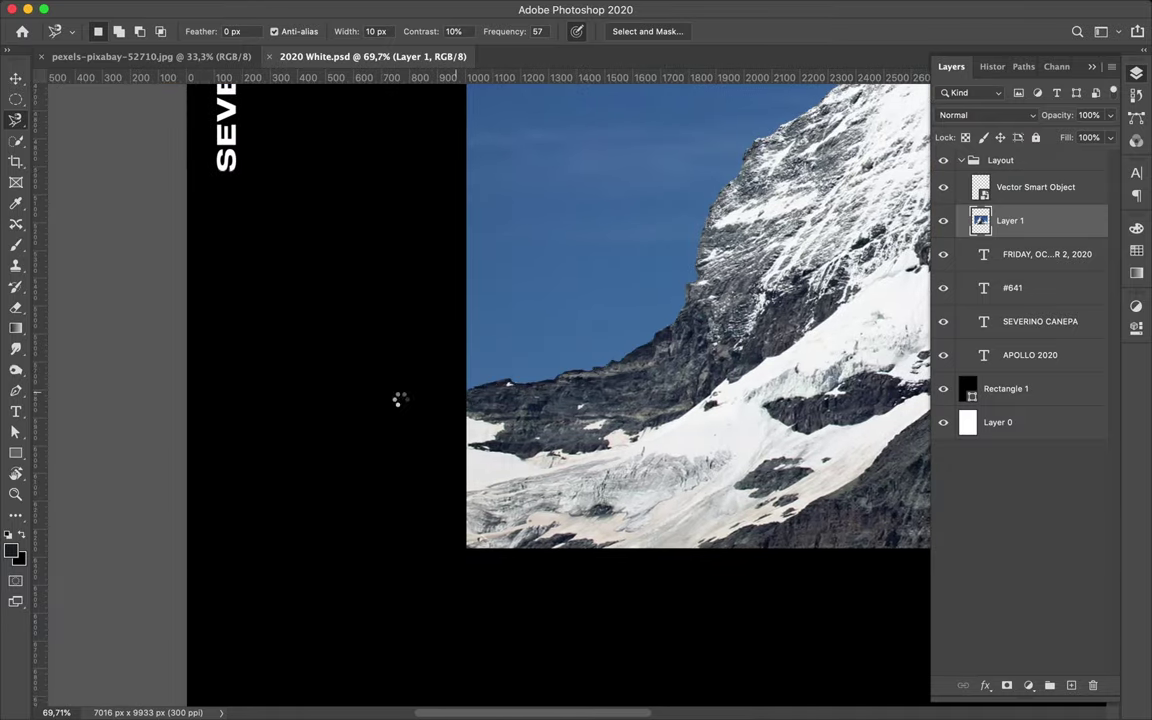
{"action": "key", "text": "super+0"}
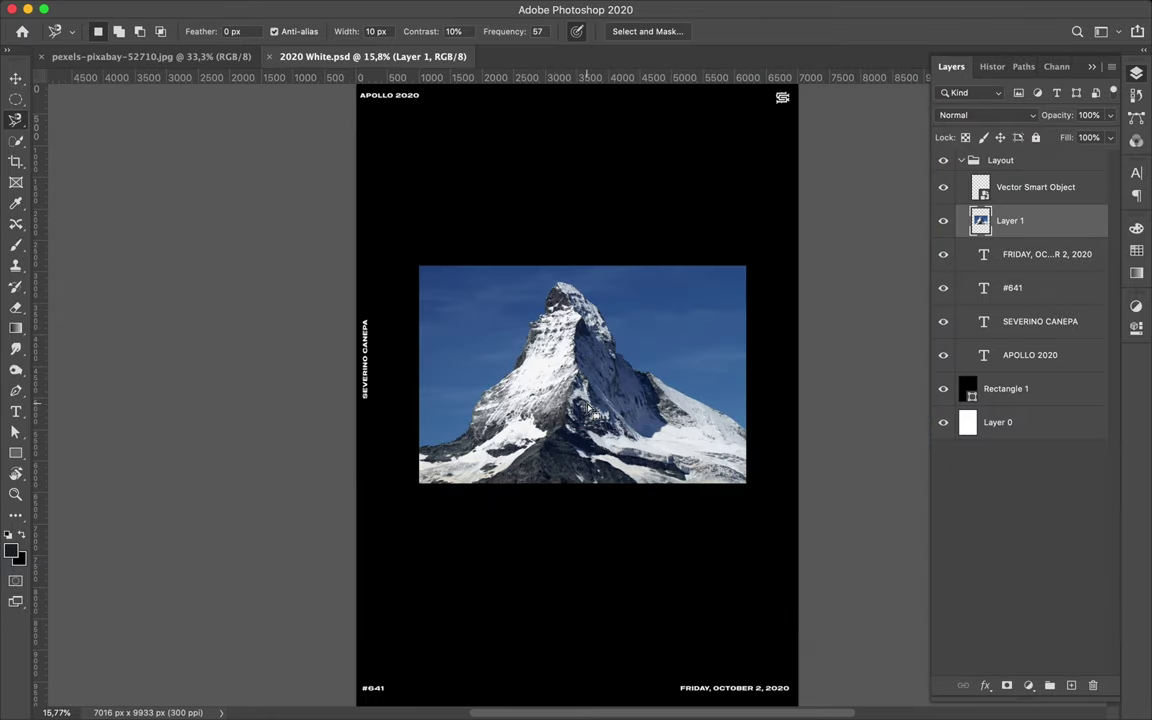
{"action": "key", "text": "super+j"}
{"action": "left_click", "coordinate": [1062, 262]}
{"action": "key", "text": "Delete"}
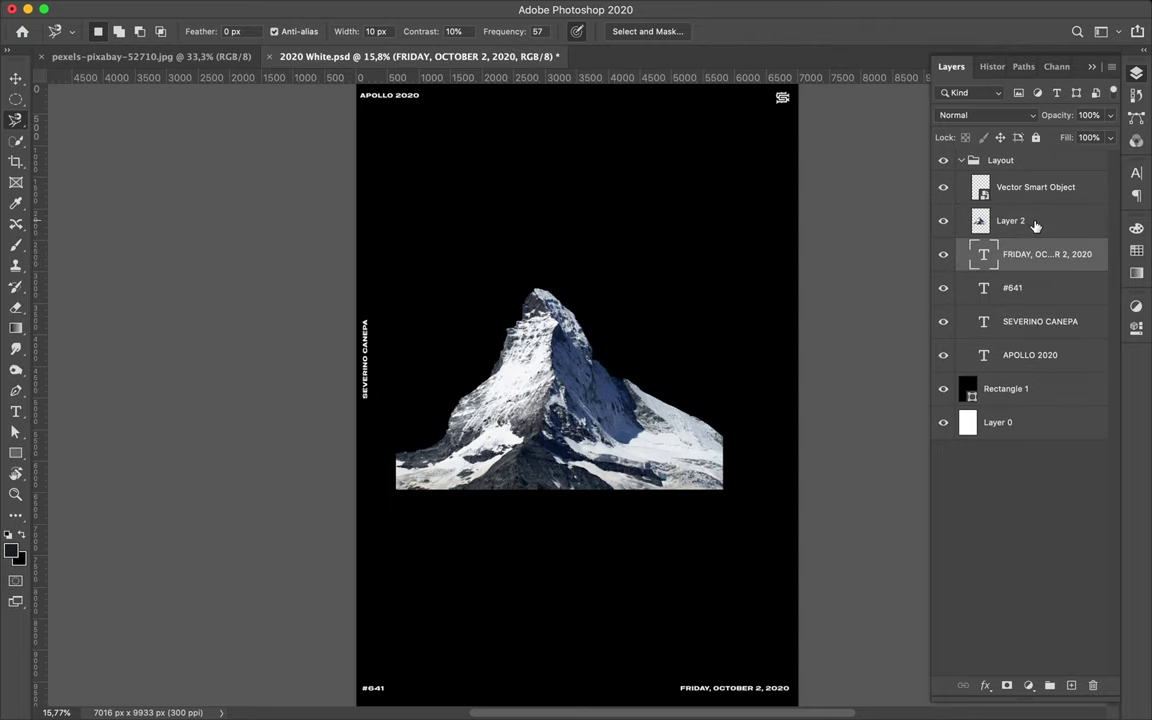
{"action": "left_click", "coordinate": [1035, 225]}
{"action": "left_click_drag", "start_coordinate": [1035, 373], "coordinate": [1025, 360]}
{"action": "left_click", "coordinate": [1029, 425]}
{"action": "key", "text": "Delete"}
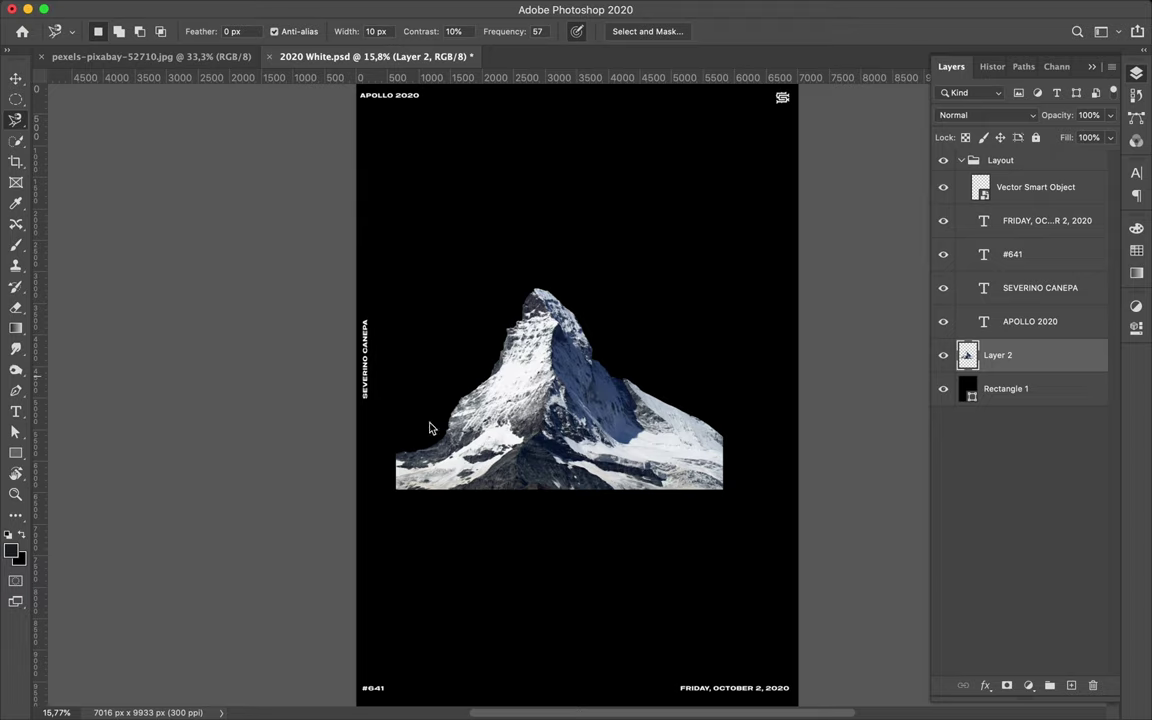
- Rotate the mountain layer 180° upside down and move it slightly up
{"action": "key", "text": "ctrl+t"}
{"action": "left_click_drag", "start_coordinate": [396, 288], "coordinate": [394, 276]}
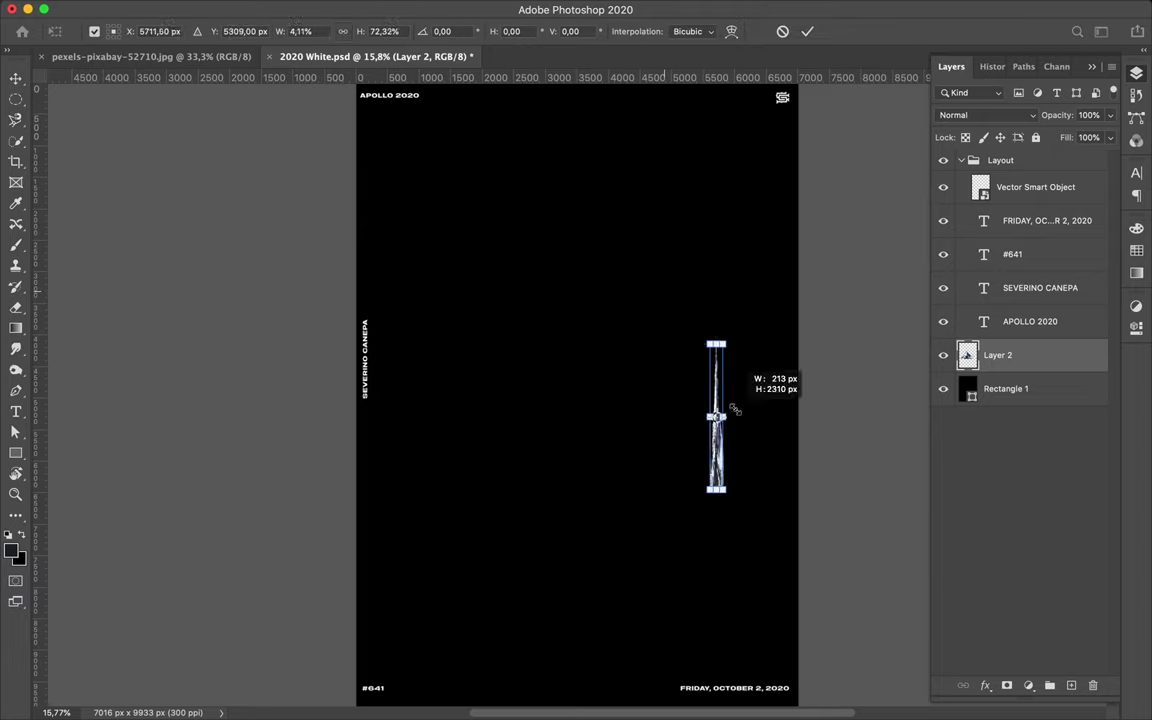
{"action": "mouse_move", "coordinate": [725, 231]}
{"action": "left_mouse_down"}
{"action": "mouse_move", "coordinate": [740, 249]}
{"action": "mouse_move", "coordinate": [681, 560]}
{"action": "mouse_move", "coordinate": [728, 509]}
{"action": "left_mouse_up"}
{"action": "key", "text": "Return"}
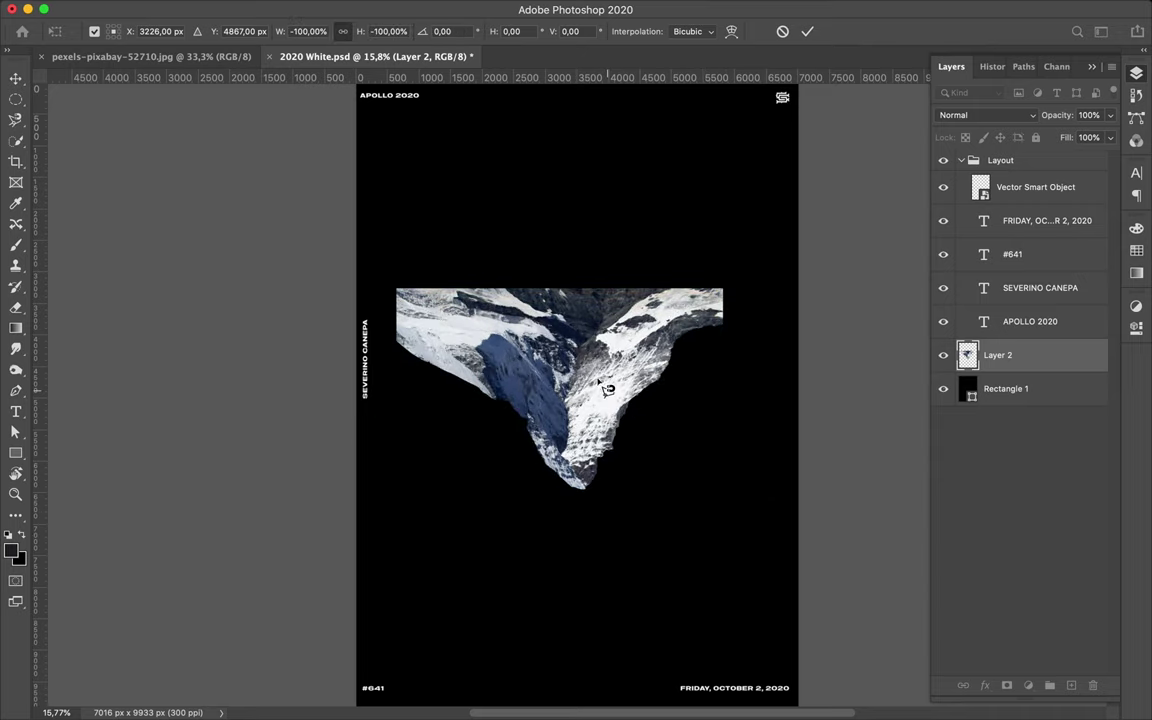
{"action": "left_click_drag", "start_coordinate": [595, 390], "coordinate": [605, 362]}
- Lasso the mountain's upper-left area and copy it onto a new layer
{"action": "key", "text": "l"}
{"action": "left_click", "coordinate": [505, 372]}
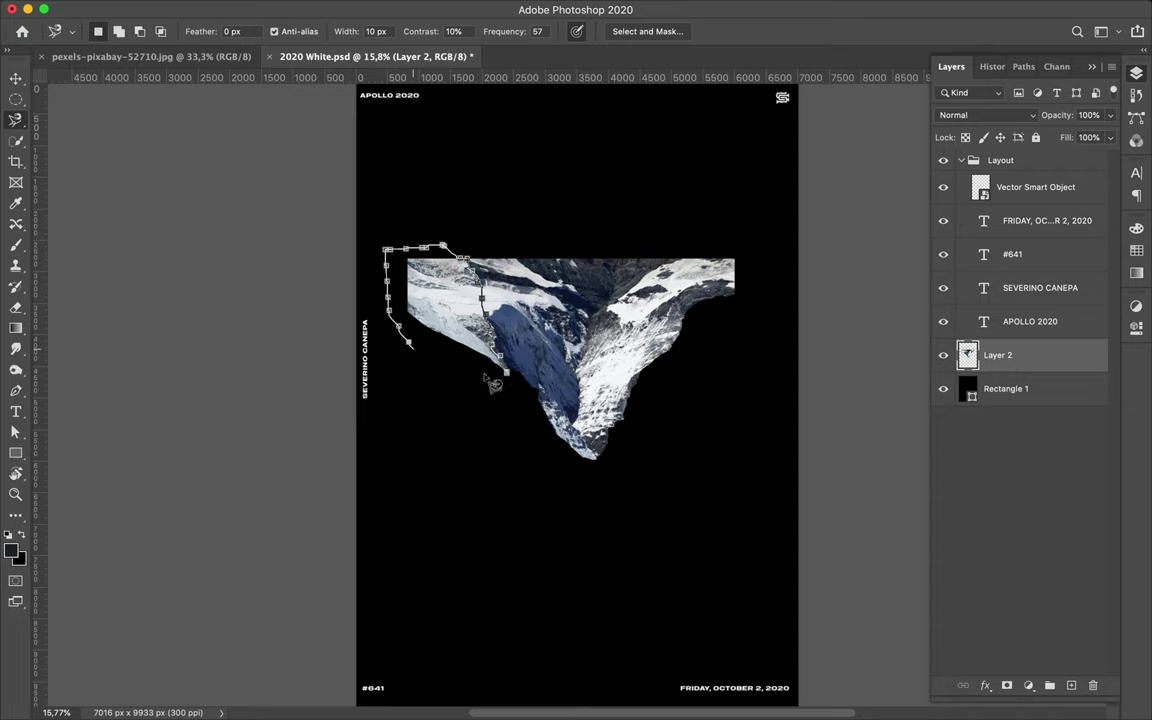
{"action": "left_click", "coordinate": [506, 373]}
{"action": "left_click", "coordinate": [506, 374]}
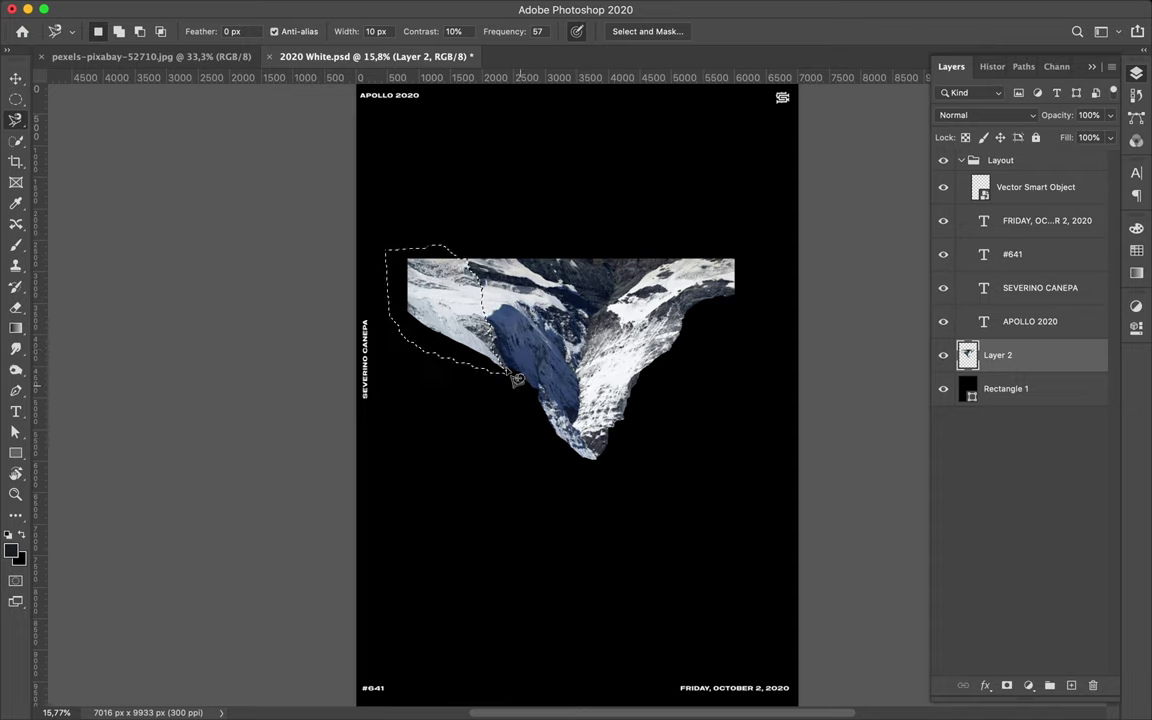
{"action": "left_click", "coordinate": [402, 257]}
{"action": "left_click", "coordinate": [403, 350]}
{"action": "left_click", "coordinate": [507, 375]}
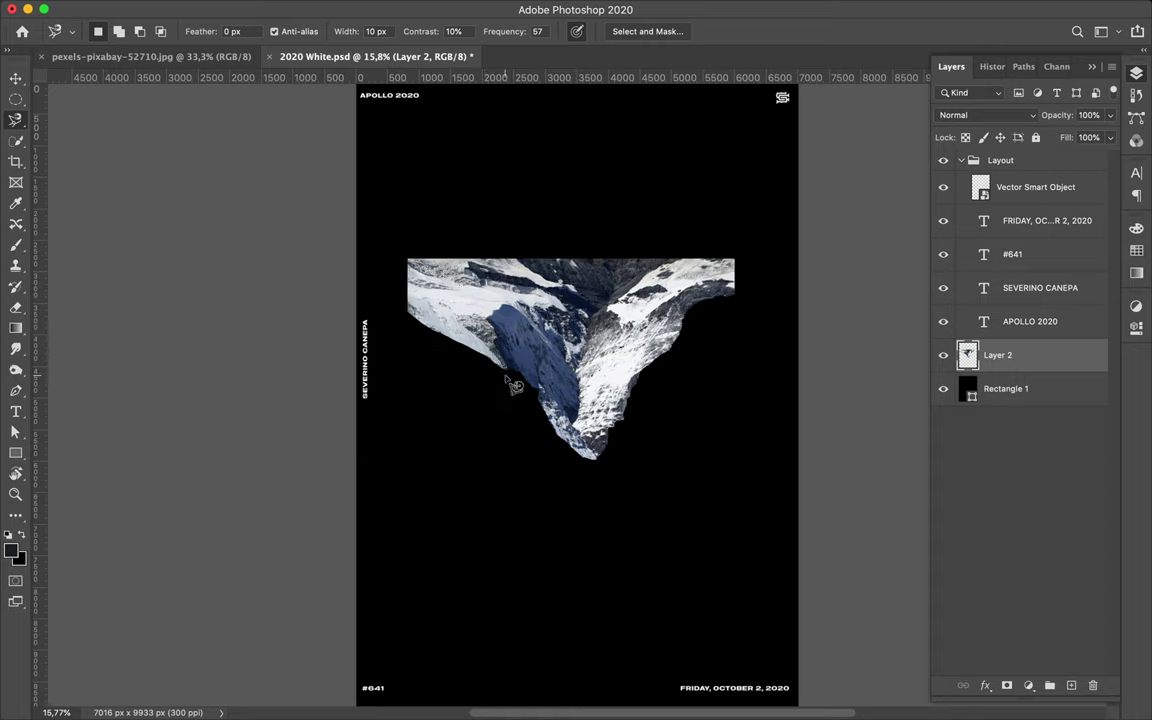
{"action": "key", "text": "i"}
{"action": "key", "text": "v"}
{"action": "key", "text": "ctrl+j"}
- Paint dark blue over the selection on a new layer and apply an 85.4-pixel Gaussian Blur
{"action": "left_click", "coordinate": [1073, 686]}
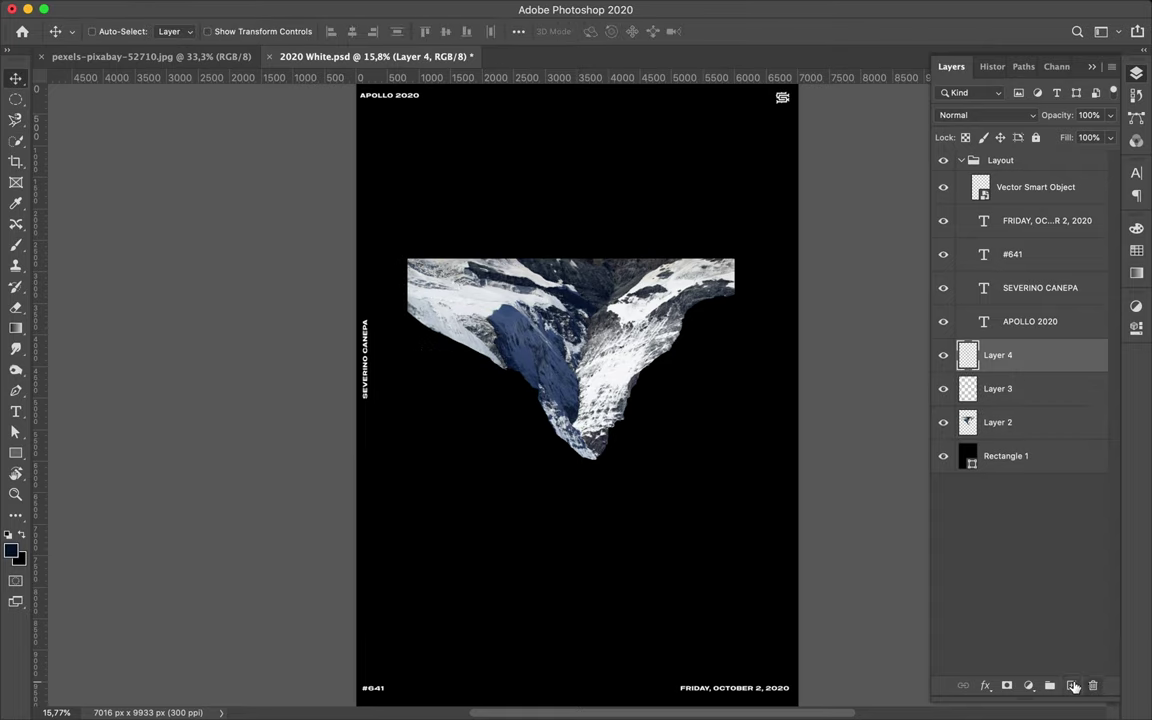
{"action": "key", "text": "b"}
{"action": "left_click_drag", "start_coordinate": [488, 360], "coordinate": [476, 424]}
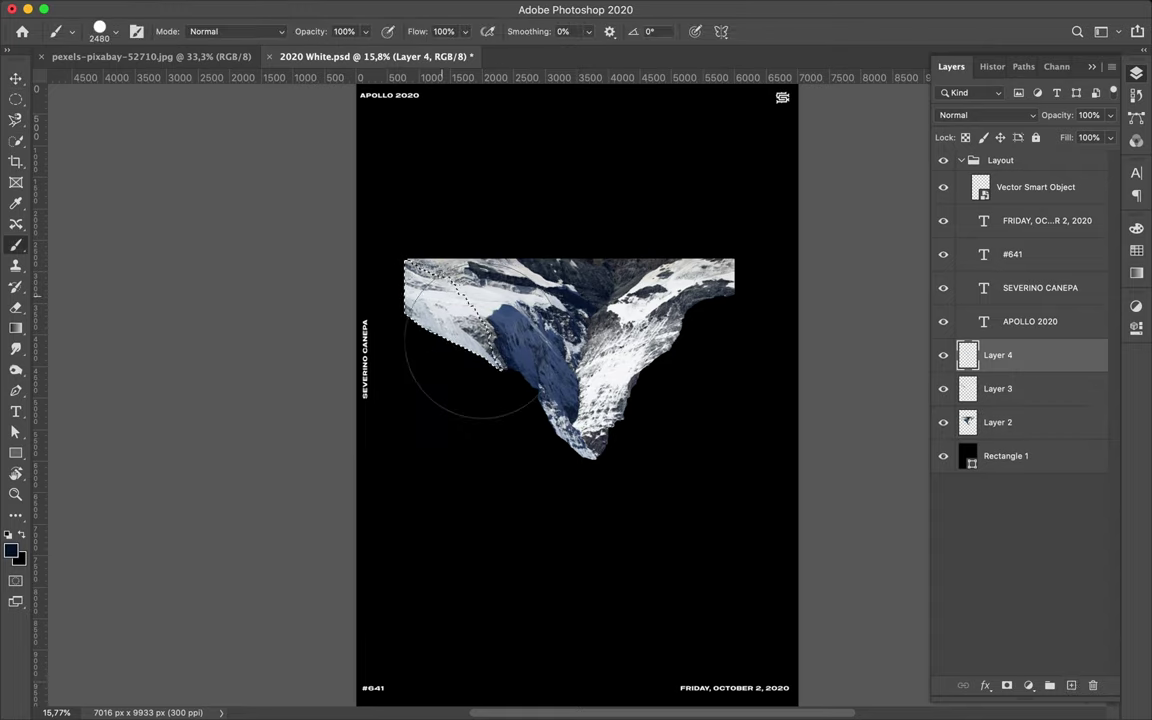
{"action": "key", "text": "m"}
{"action": "key", "text": "v"}
{"action": "left_click", "coordinate": [296, 13]}
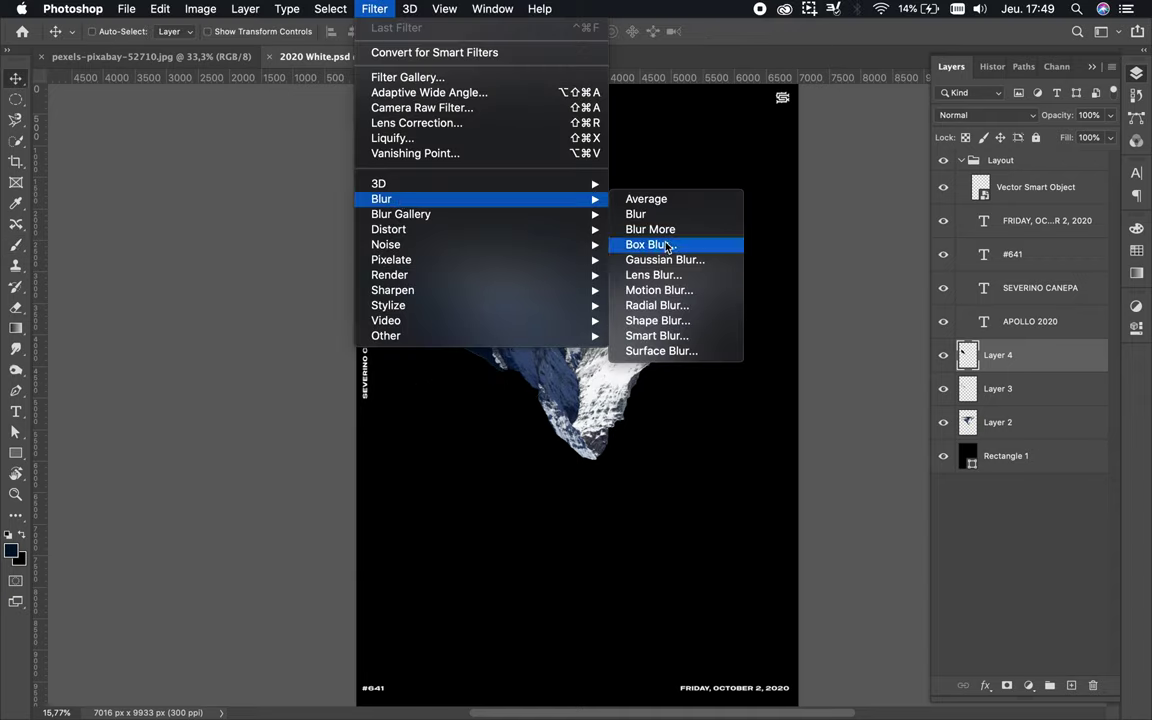
{"action": "left_click", "coordinate": [694, 265]}
{"action": "left_click", "coordinate": [947, 119]}
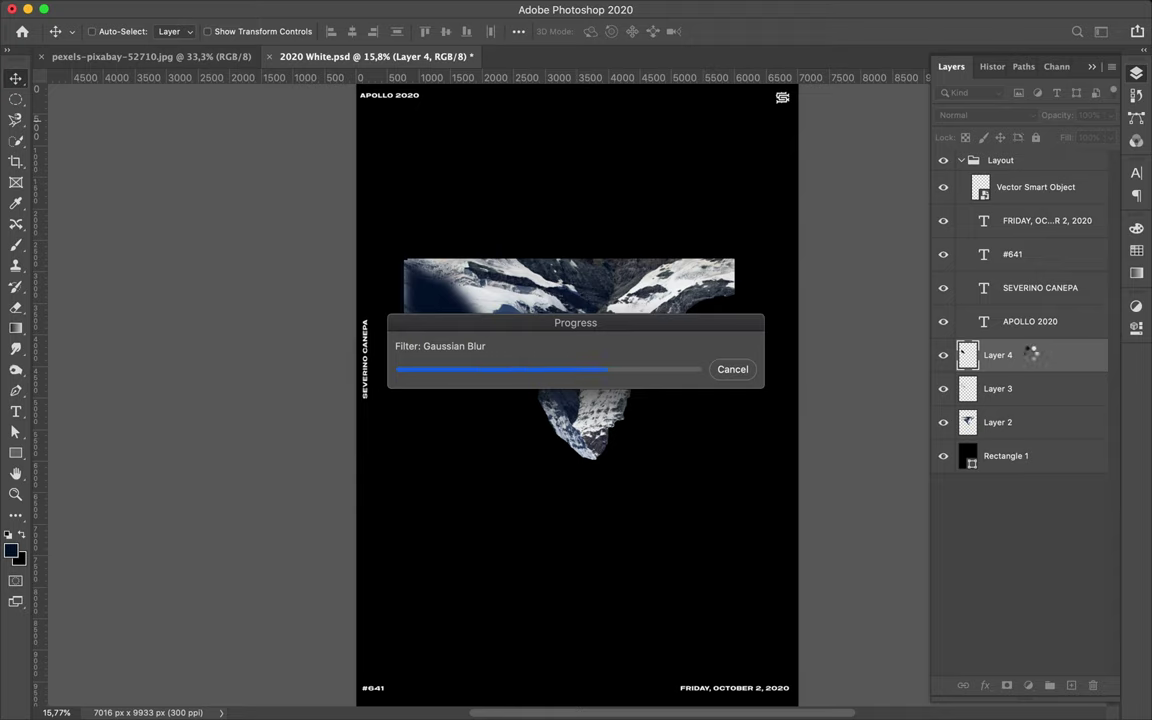
- Merge the blurred paint into Layer 3 and shift the slice up above the mountain's upper left
{"action": "mouse_move", "coordinate": [1025, 355]}
{"action": "left_mouse_down"}
{"action": "mouse_move", "coordinate": [1022, 404]}
{"action": "mouse_move", "coordinate": [1002, 405]}
{"action": "left_mouse_up"}
{"action": "left_click", "coordinate": [1013, 365], "text": "shift"}
{"action": "key", "text": "ctrl+e"}
{"action": "mouse_move", "coordinate": [440, 324]}
{"action": "left_mouse_down"}
{"action": "mouse_move", "coordinate": [440, 260]}
{"action": "mouse_move", "coordinate": [446, 271]}
{"action": "left_mouse_up"}
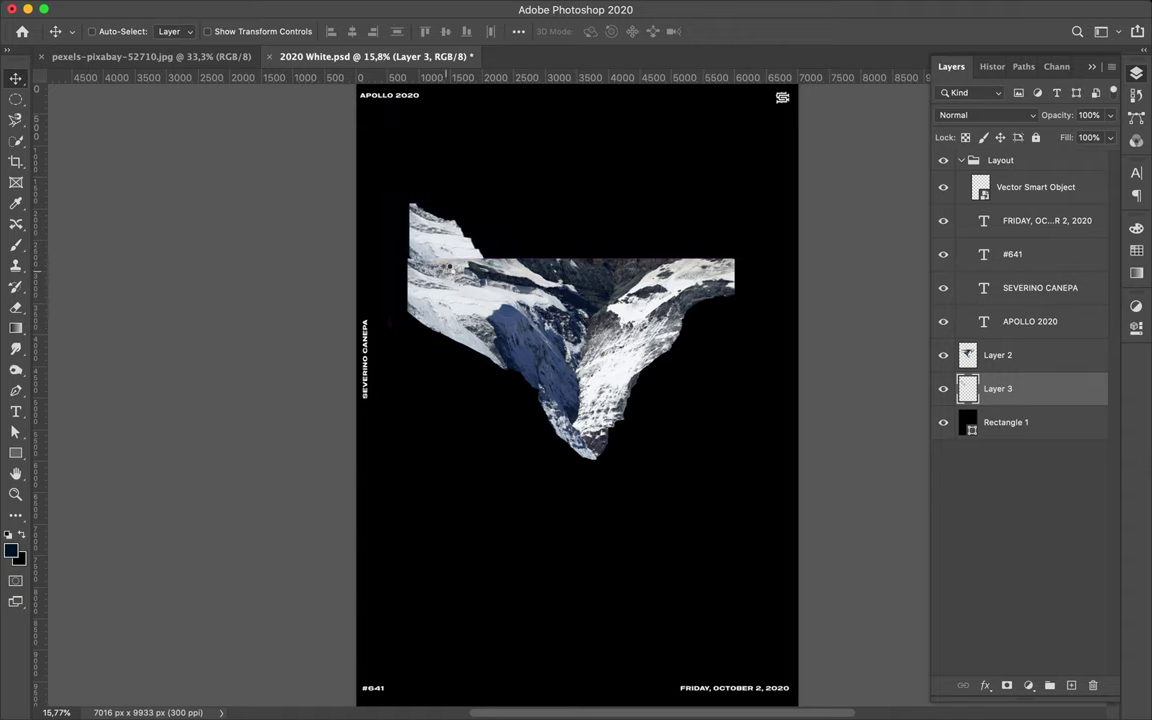
- Lasso the mountain's top-centre area and copy it from Layer 2 onto a new layer
{"action": "key", "text": "l"}
{"action": "left_click", "coordinate": [513, 256]}
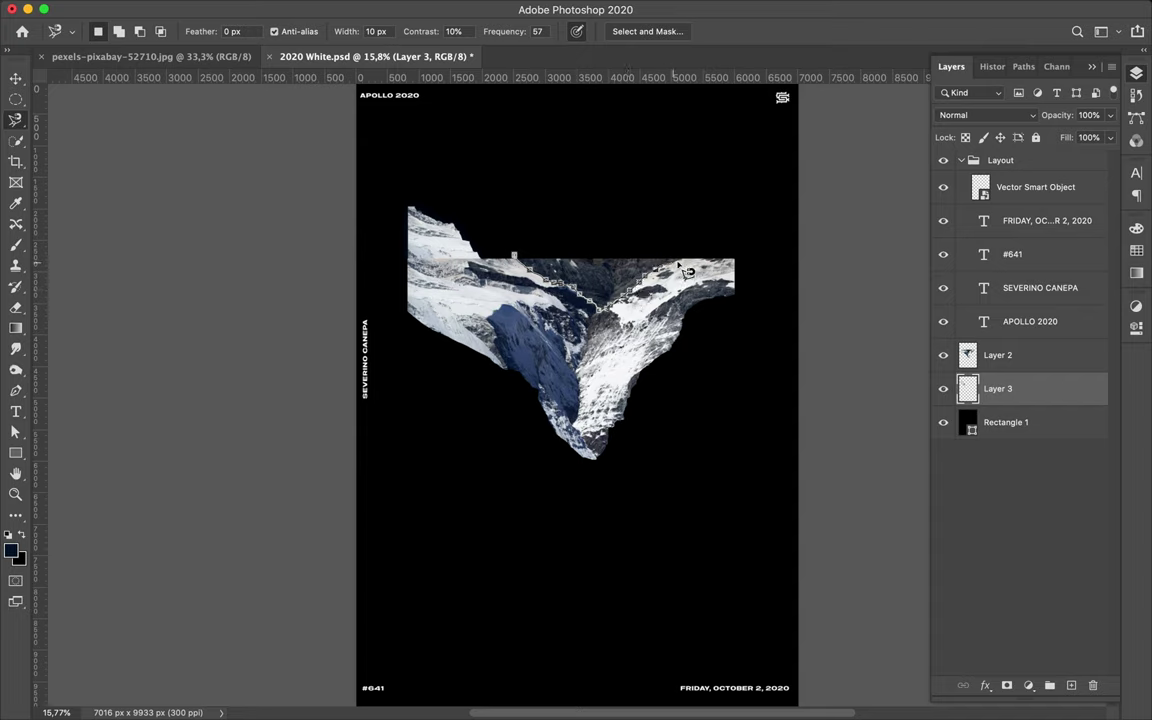
{"action": "left_click", "coordinate": [513, 256]}
{"action": "key", "text": "ctrl+c"}
{"action": "left_click", "coordinate": [694, 247]}
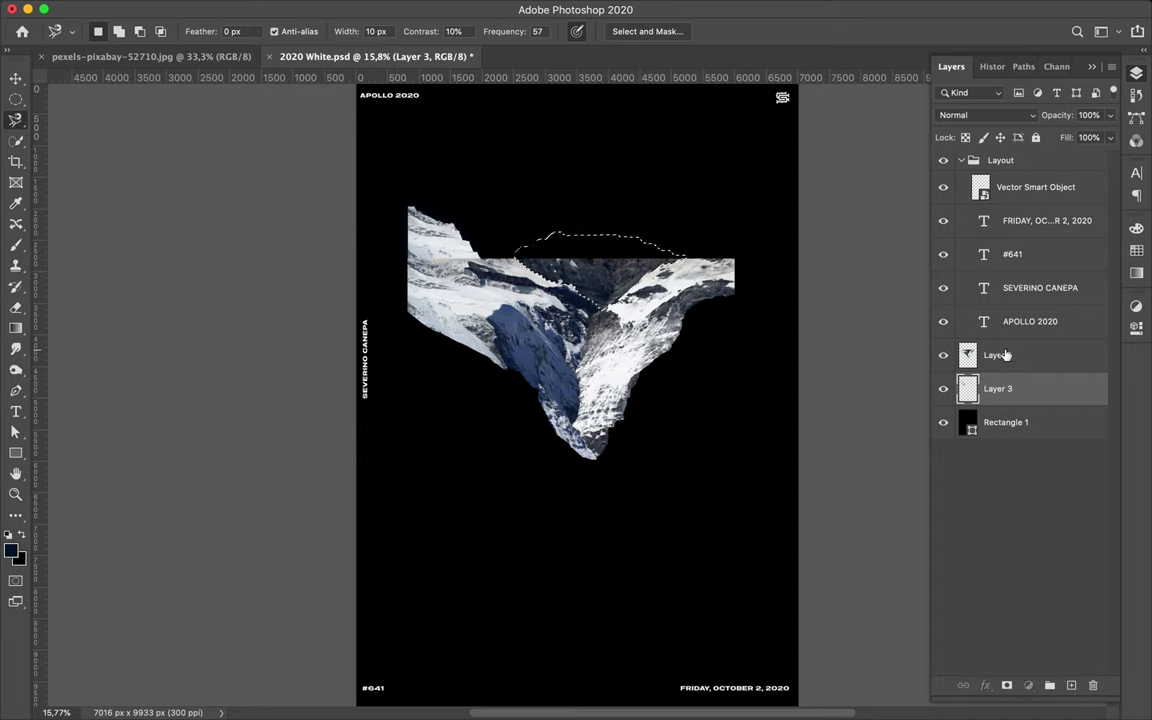
{"action": "left_click", "coordinate": [997, 355]}
{"action": "key", "text": "ctrl+j"}
- Paint the triangular selection dark on a new empty layer and reapply the Gaussian Blur
{"action": "key", "text": "ctrl+shift+alt+n"}
{"action": "key", "text": "ctrl+shift+d"}
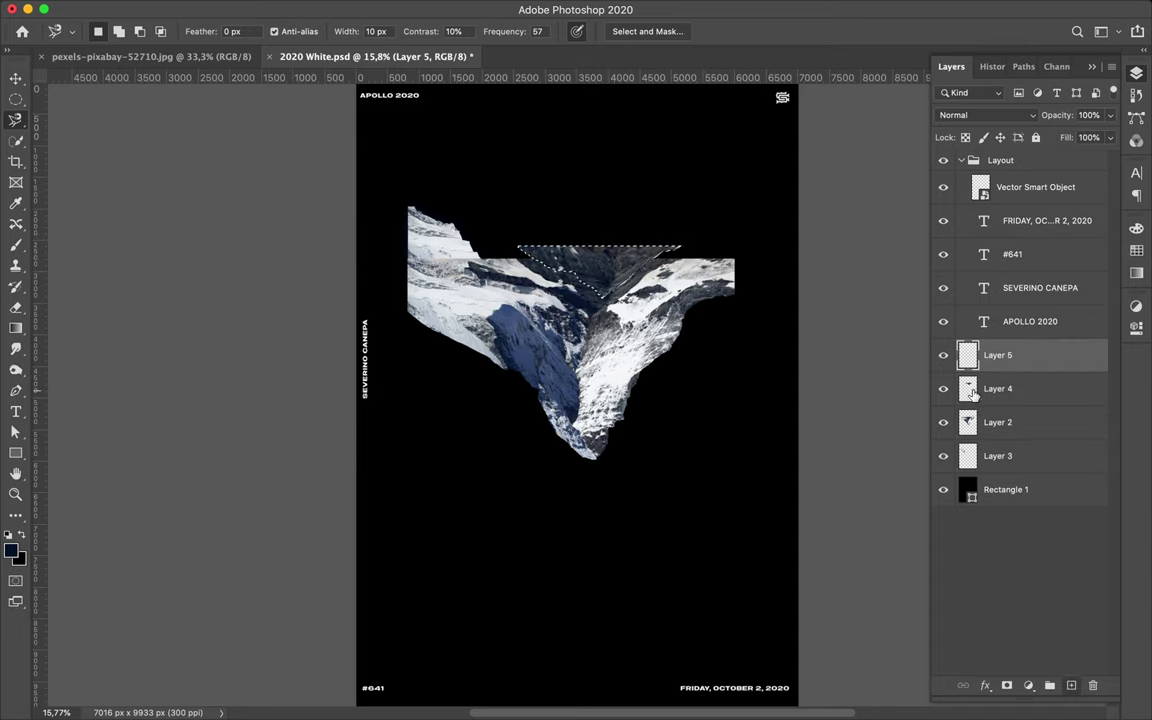
{"action": "key", "text": "b"}
{"action": "left_click_drag", "start_coordinate": [536, 252], "coordinate": [668, 244]}
{"action": "key", "text": "m"}
{"action": "left_click", "coordinate": [375, 9]}
{"action": "left_click", "coordinate": [404, 28]}
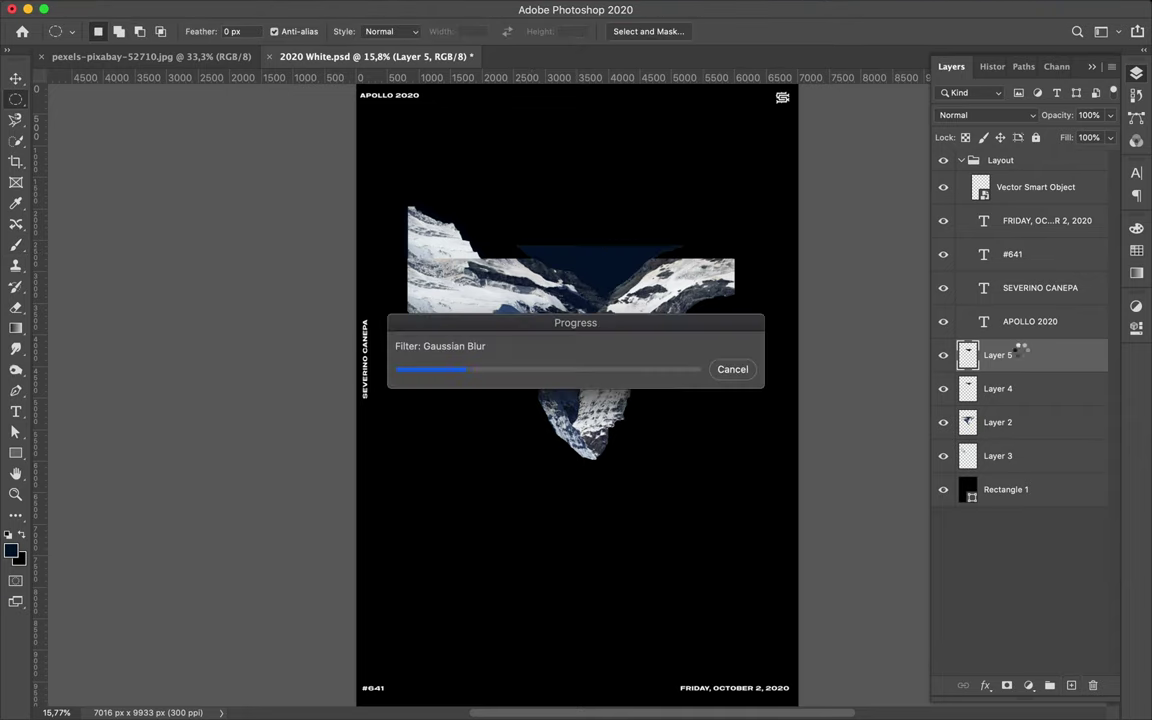
- Merge the blurred paint into Layer 4 and shift the dark strip to the left
{"action": "left_click_drag", "start_coordinate": [1022, 357], "coordinate": [1021, 393]}
{"action": "key", "text": "ctrl+e"}
{"action": "key", "text": "v"}
{"action": "left_click_drag", "start_coordinate": [580, 254], "coordinate": [510, 245]}
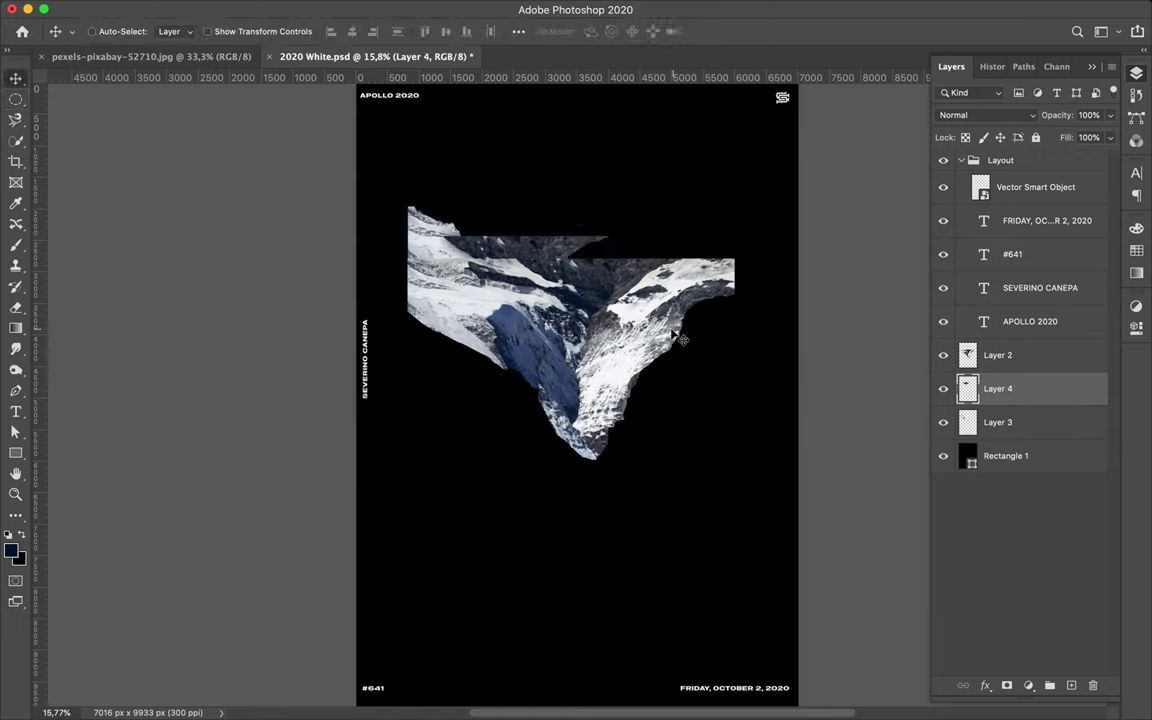
{"action": "key", "text": "l"}
{"action": "left_click", "coordinate": [683, 259]}
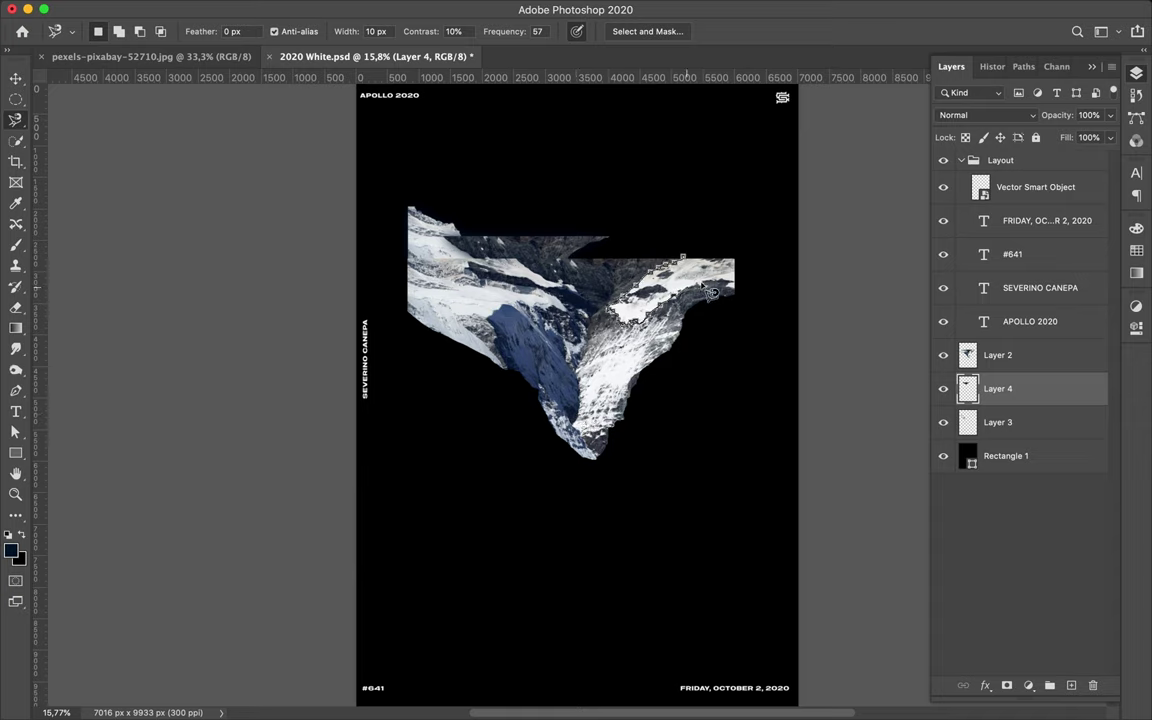
- Outline the upper-right ridge area and copy it from Layer 2 onto a new layer
{"action": "left_click", "coordinate": [745, 248]}
{"action": "left_click", "coordinate": [697, 265]}
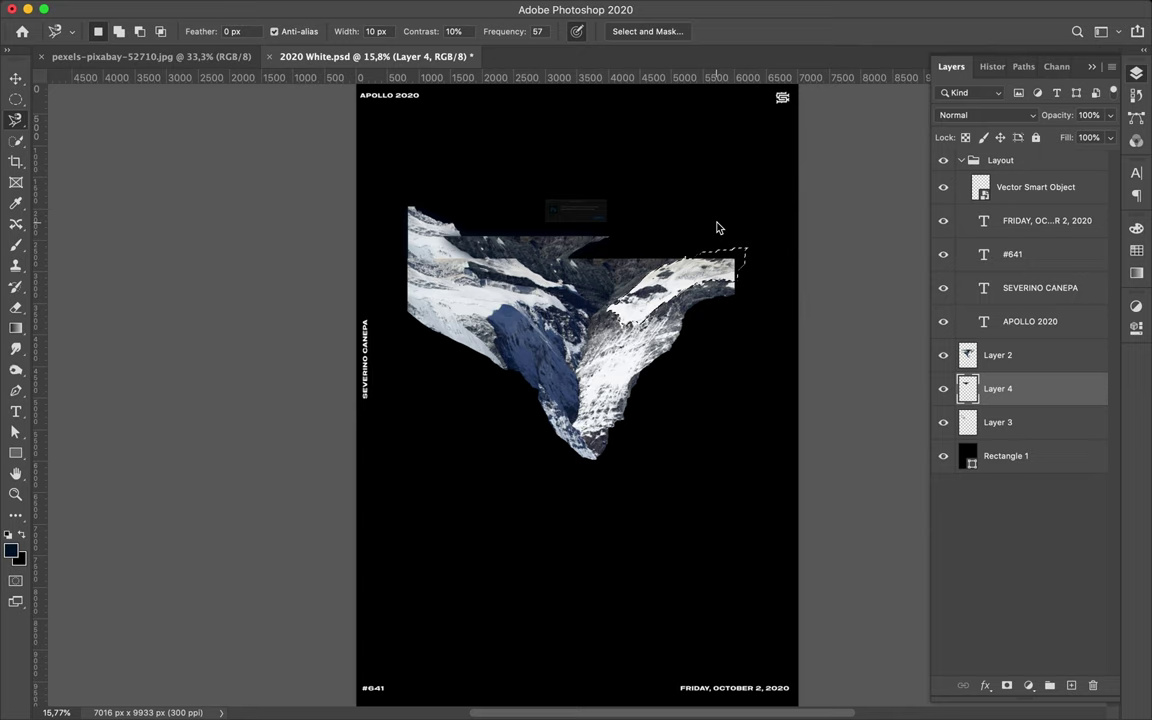
{"action": "left_click", "coordinate": [1041, 358]}
{"action": "key", "text": "ctrl+j"}
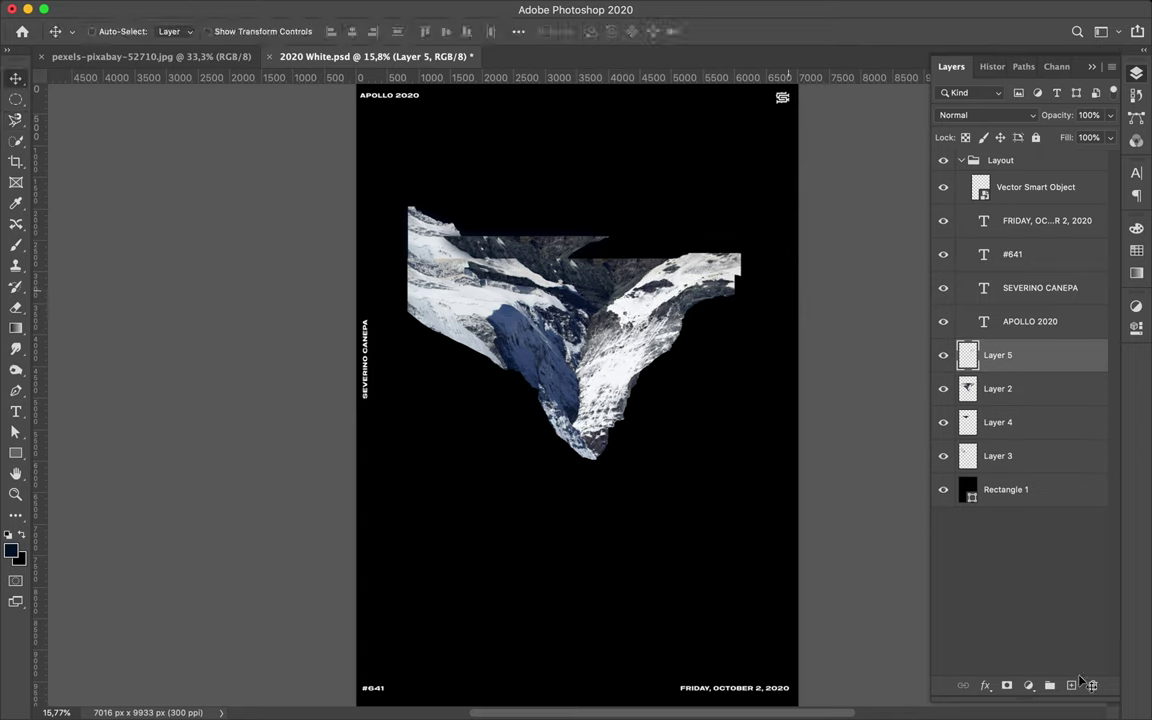
- Paint the selected area dark navy on a new layer and reapply the Gaussian Blur
{"action": "key", "text": "ctrl+shift+alt+n"}
{"action": "key", "text": "b"}
{"action": "left_click_drag", "start_coordinate": [630, 310], "coordinate": [707, 272]}
{"action": "key", "text": "m"}
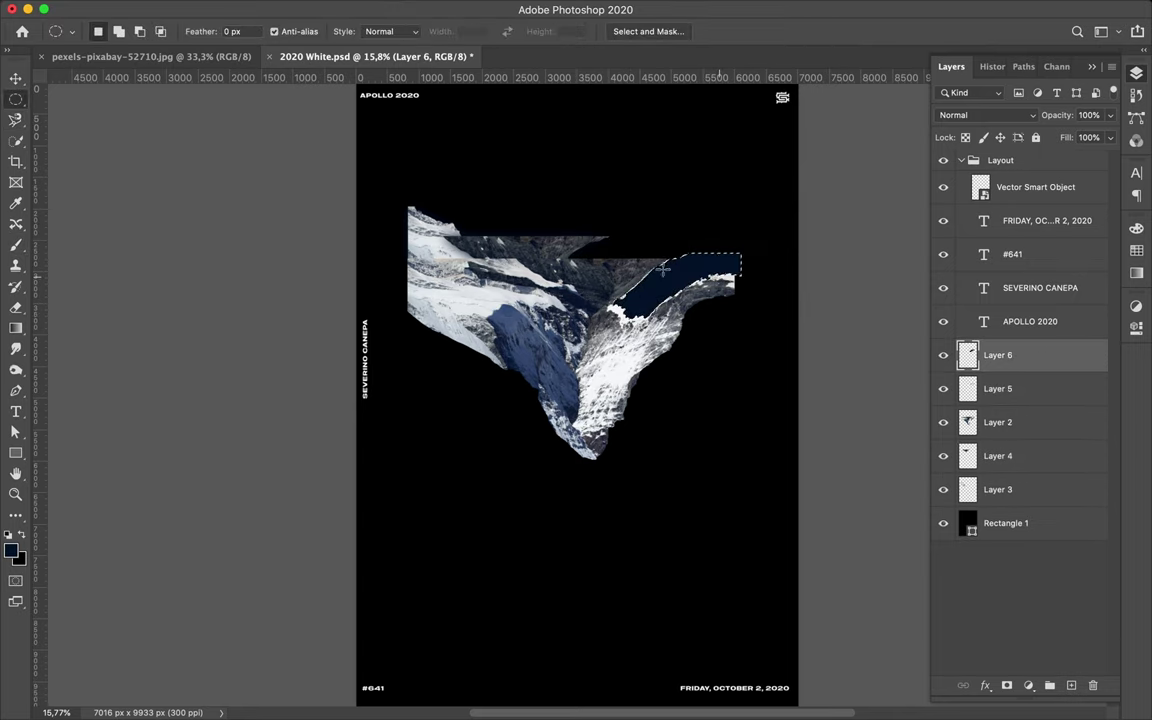
{"action": "key", "text": "ctrl+d"}
{"action": "left_click", "coordinate": [377, 8]}
{"action": "left_click", "coordinate": [380, 28]}
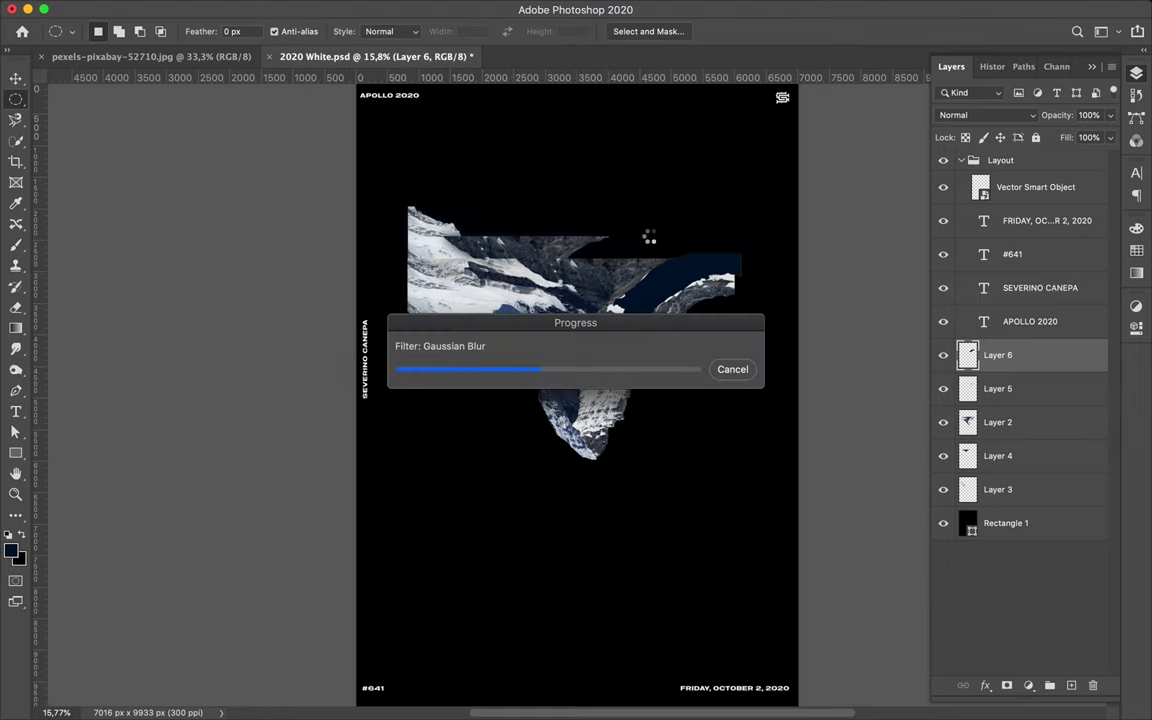
- Merge the shadow into Layer 5, move it below Layer 2, and nudge it up
{"action": "left_click_drag", "start_coordinate": [1000, 355], "coordinate": [1041, 404]}
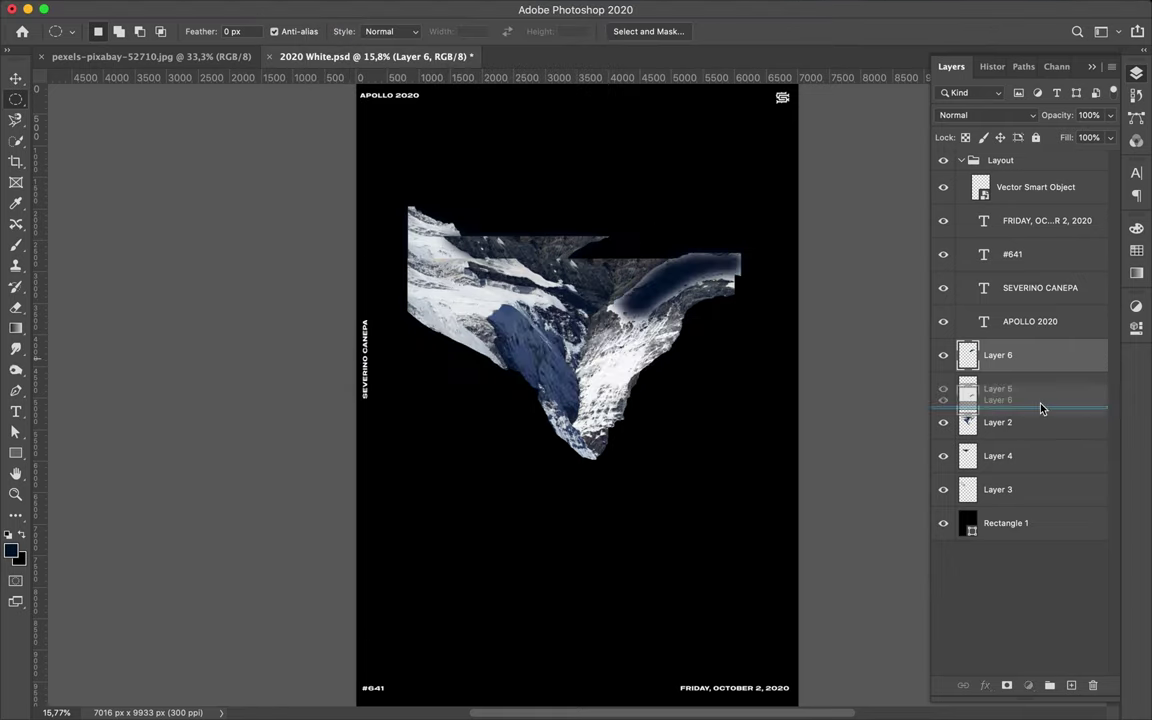
{"action": "key", "text": "ctrl+e"}
{"action": "left_click_drag", "start_coordinate": [1038, 360], "coordinate": [1016, 390]}
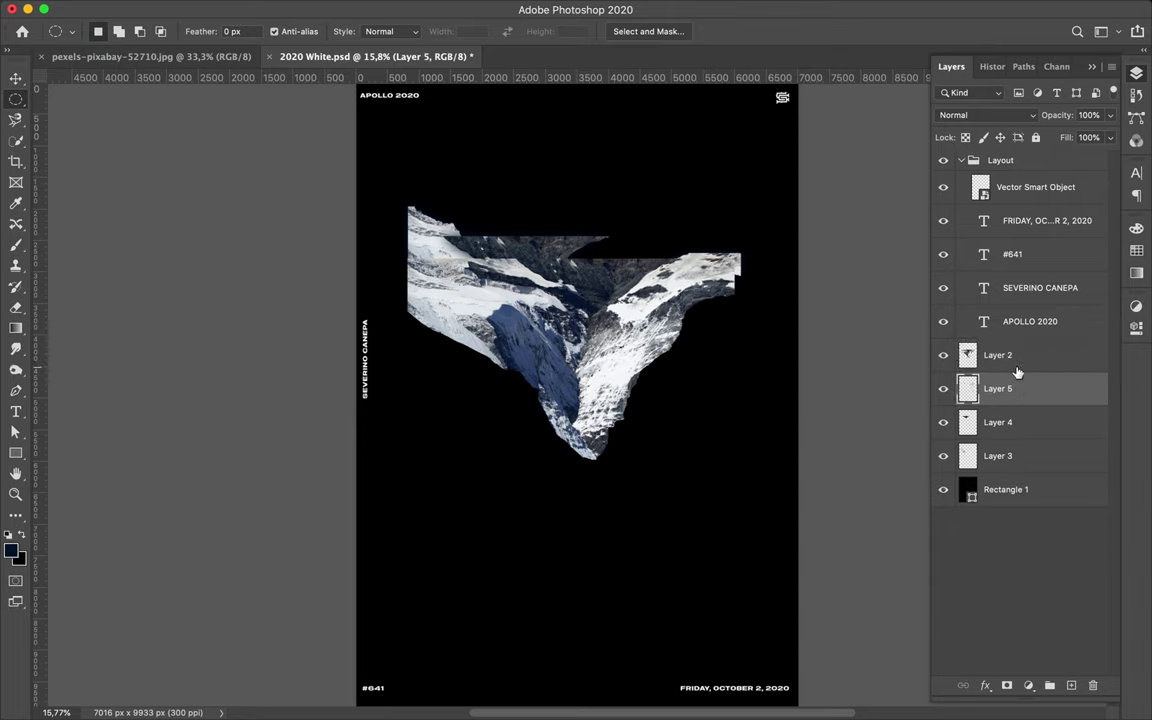
{"action": "key", "text": "v"}
{"action": "left_click_drag", "start_coordinate": [600, 242], "coordinate": [605, 248]}
{"action": "key", "text": "l"}
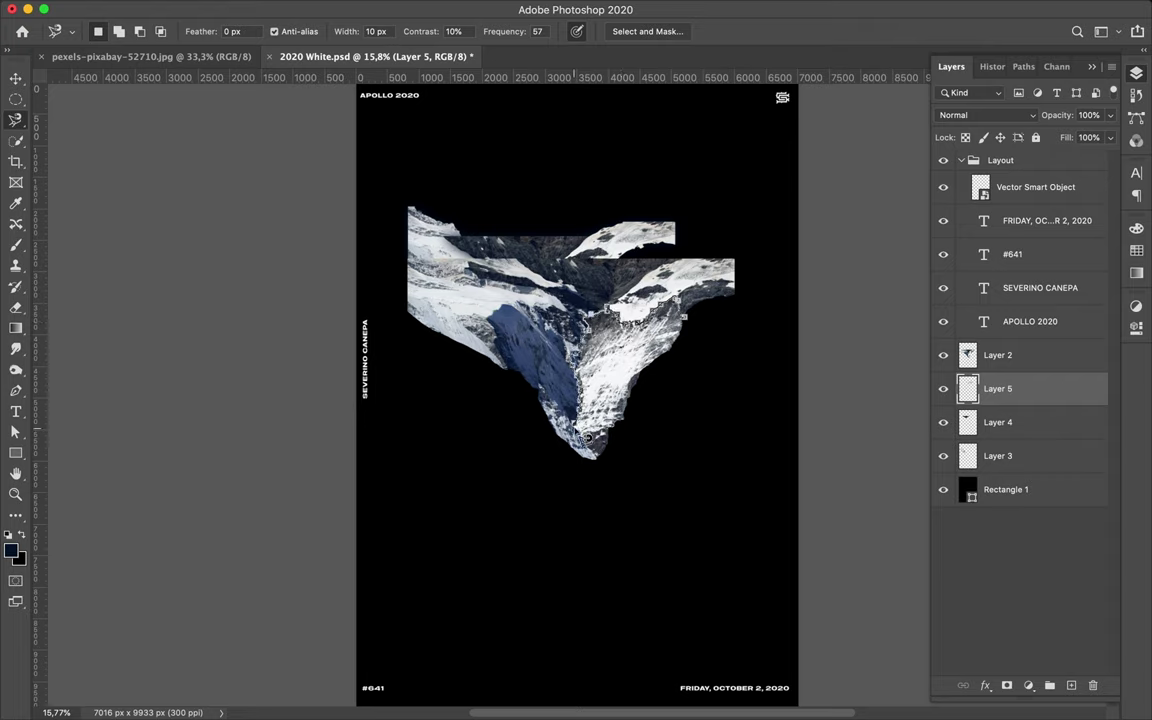
- Select the right rock face and copy it from Layer 2 onto a new layer
{"action": "left_click", "coordinate": [695, 331]}
{"action": "key", "text": "ctrl+c"}
{"action": "left_click", "coordinate": [690, 250]}
{"action": "left_click", "coordinate": [998, 356]}
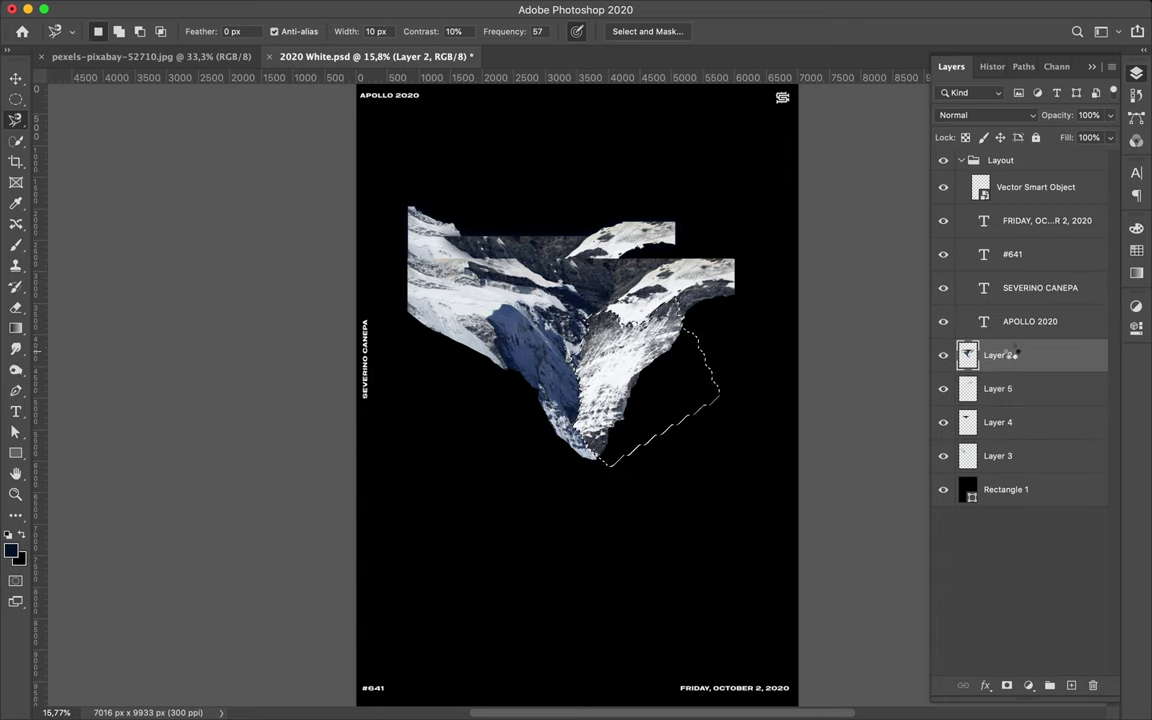
{"action": "key", "text": "ctrl+j"}
- Paint dark navy over the rock on a new layer and reapply the Gaussian Blur
{"action": "key", "text": "ctrl+shift+alt+n"}
{"action": "key", "text": "b"}
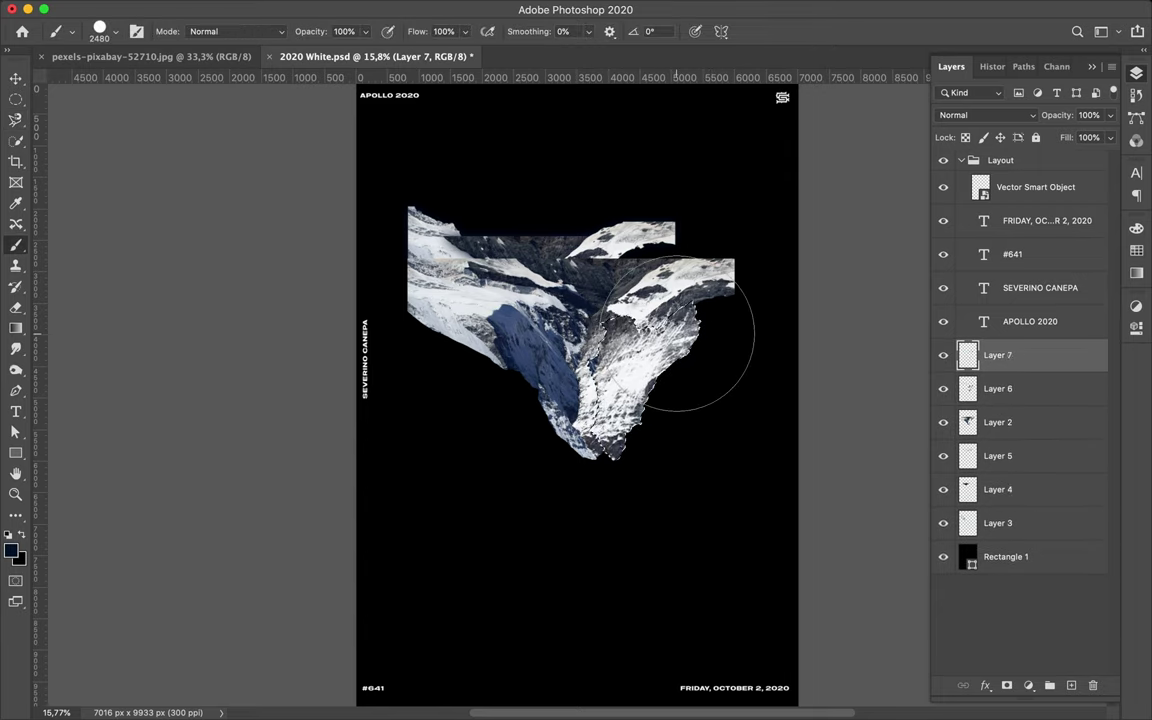
{"action": "left_click_drag", "start_coordinate": [678, 333], "coordinate": [591, 442]}
{"action": "key", "text": "m"}
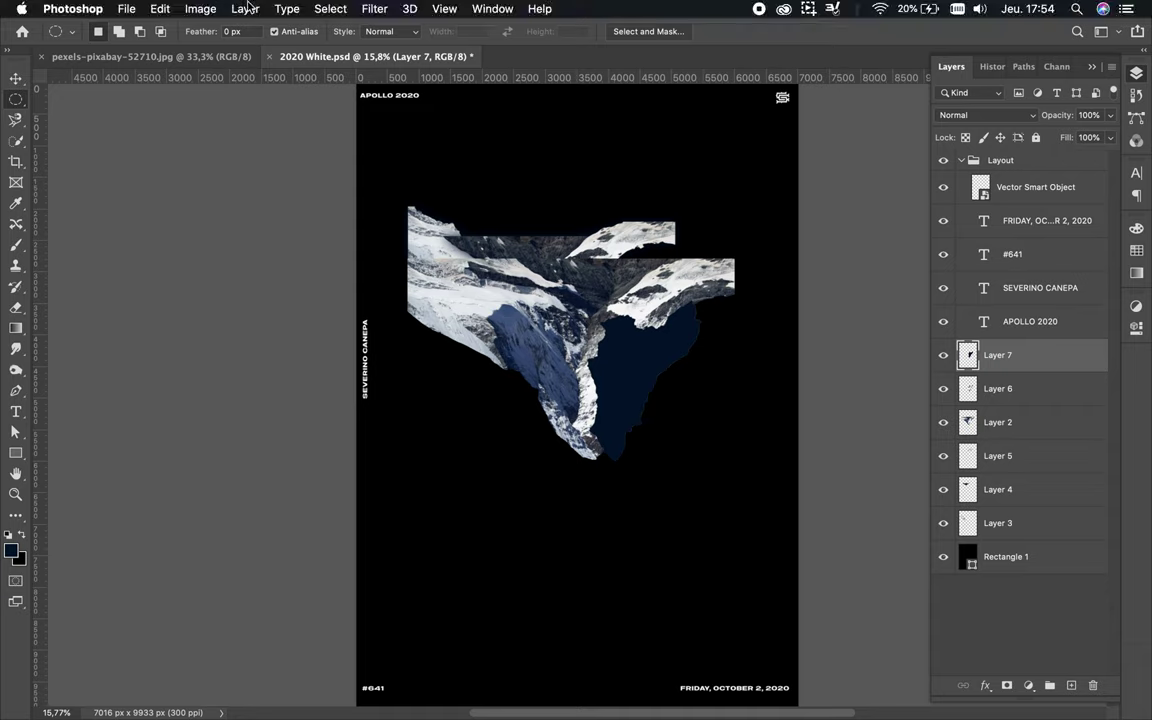
{"action": "left_click", "coordinate": [381, 9]}
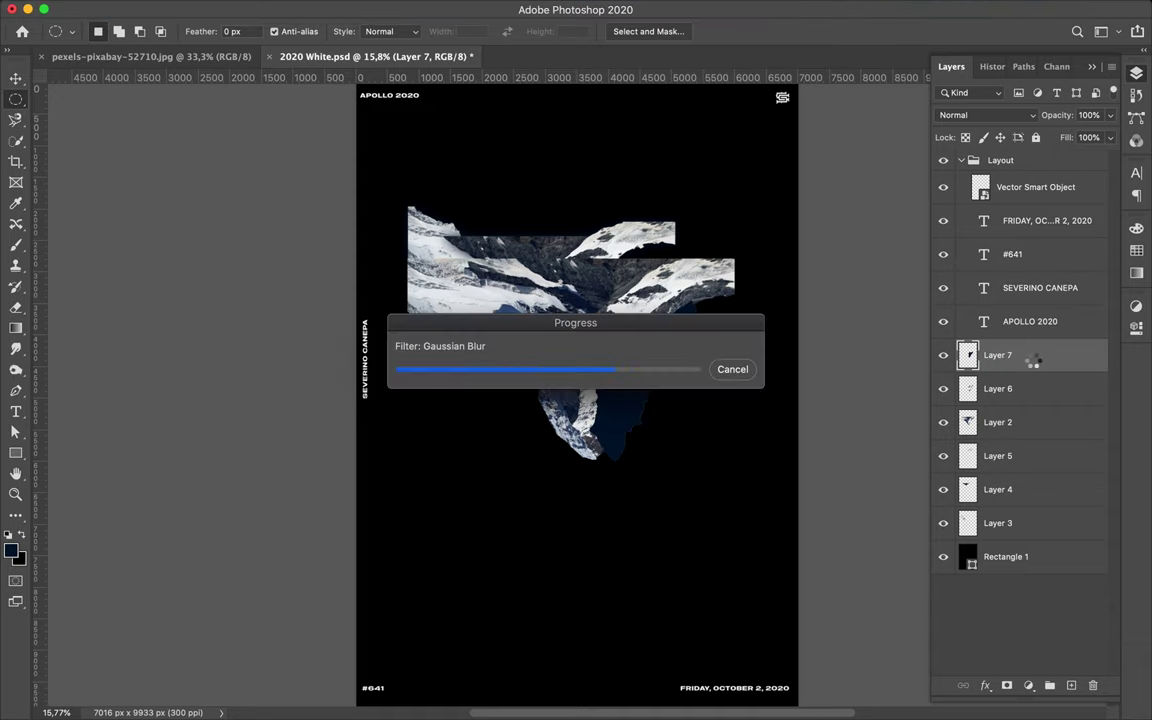
- Merge the navy shadow into Layer 6, place it below Layer 2, and move it up-right
{"action": "key", "text": "ctrl+bracketleft"}
{"action": "left_click", "coordinate": [1028, 362]}
{"action": "key", "text": "ctrl+e"}
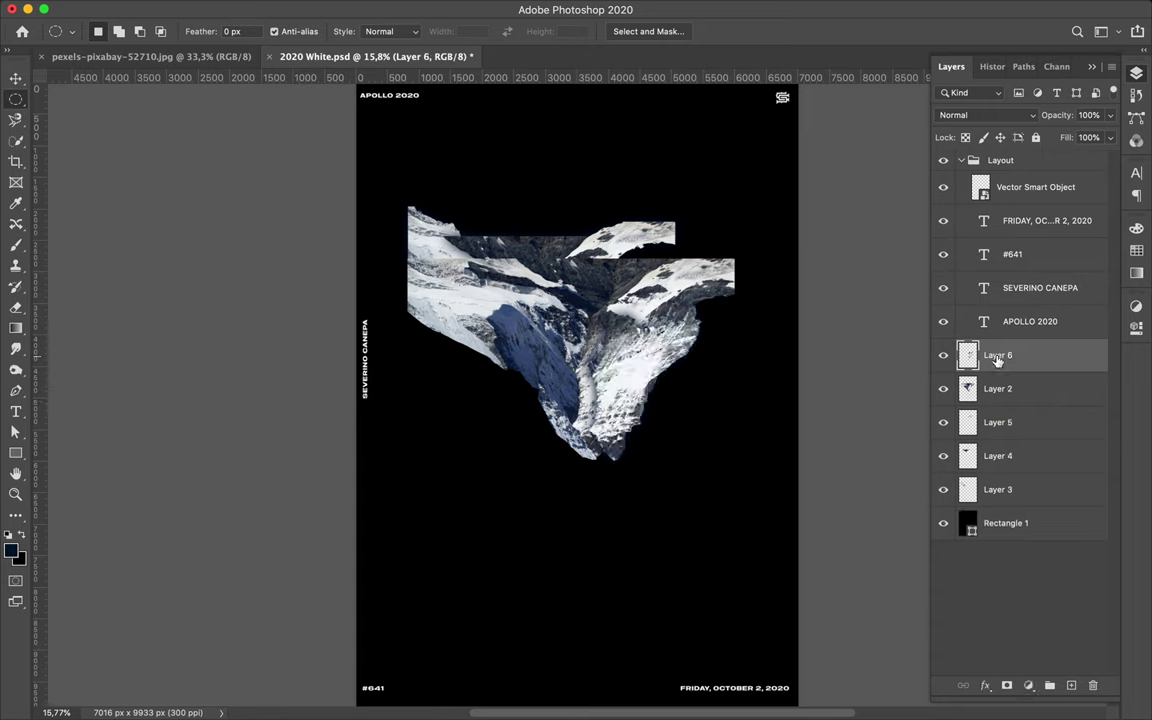
{"action": "left_click_drag", "start_coordinate": [997, 360], "coordinate": [997, 423]}
{"action": "key", "text": "v"}
{"action": "mouse_move", "coordinate": [663, 352]}
{"action": "left_mouse_down"}
{"action": "mouse_move", "coordinate": [670, 198]}
{"action": "mouse_move", "coordinate": [617, 180]}
{"action": "left_mouse_up"}
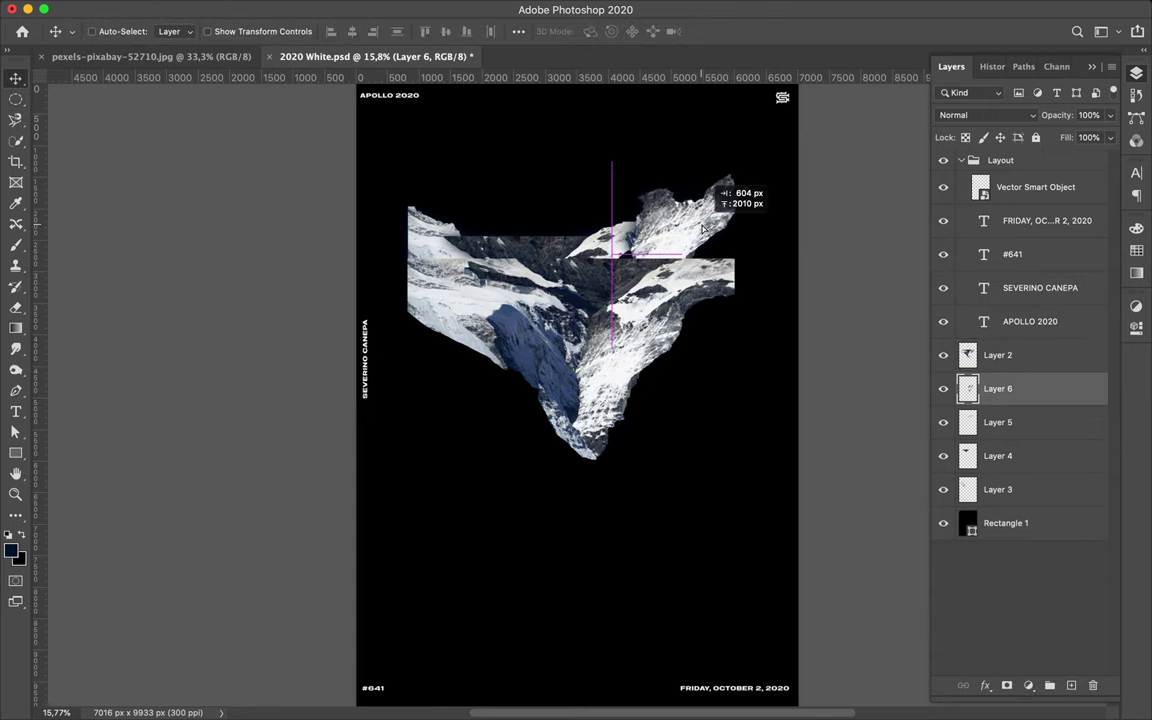
- Outline a ridge fragment, copy it onto a new layer, and move it above Layer 2
{"action": "key", "text": "l"}
{"action": "left_click", "coordinate": [679, 260]}
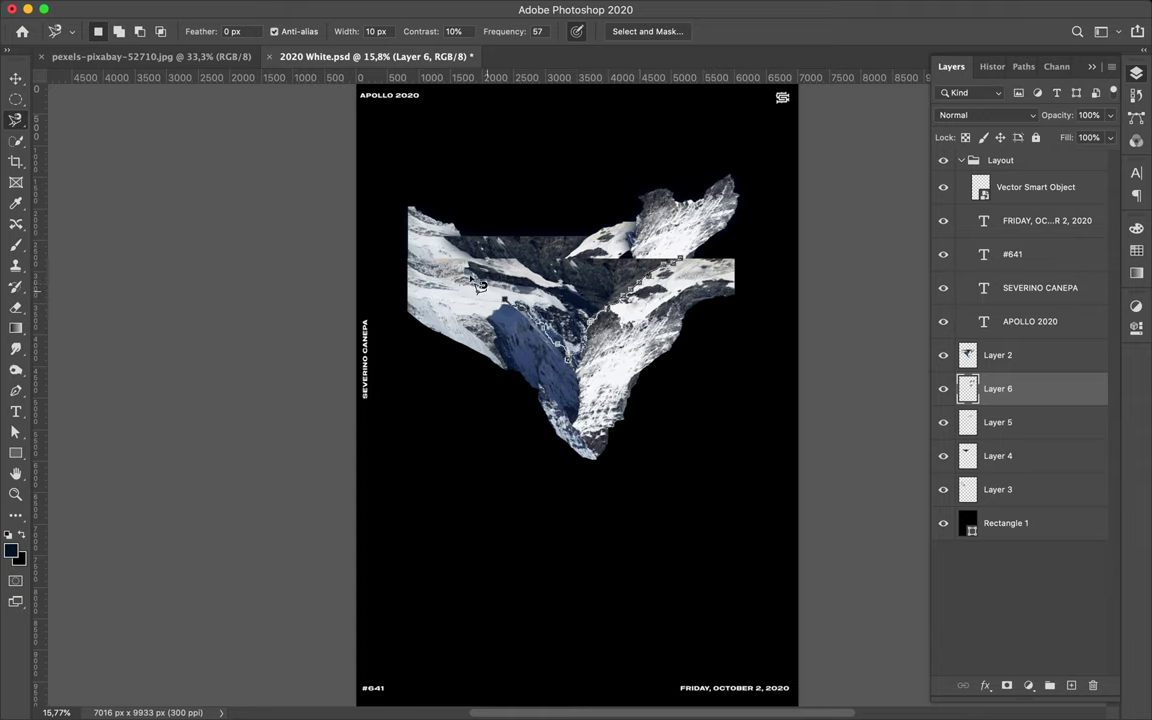
{"action": "left_click", "coordinate": [690, 259]}
{"action": "key", "text": "ctrl+j"}
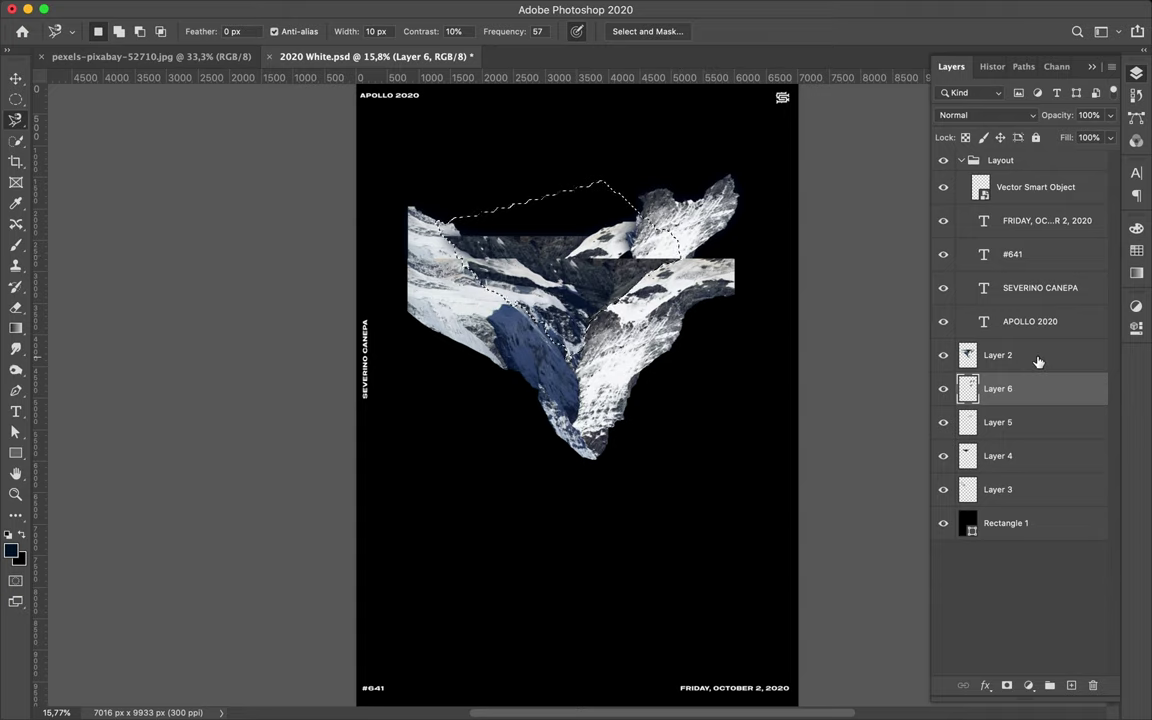
{"action": "key", "text": "ctrl+bracketright"}
- Fill the restored triangular selection with dark navy on a new empty layer
{"action": "key", "text": "ctrl+j"}
{"action": "key", "text": "shift+ctrl+d"}
{"action": "key", "text": "ctrl+j"}
{"action": "key", "text": "Return"}
{"action": "key", "text": "b"}
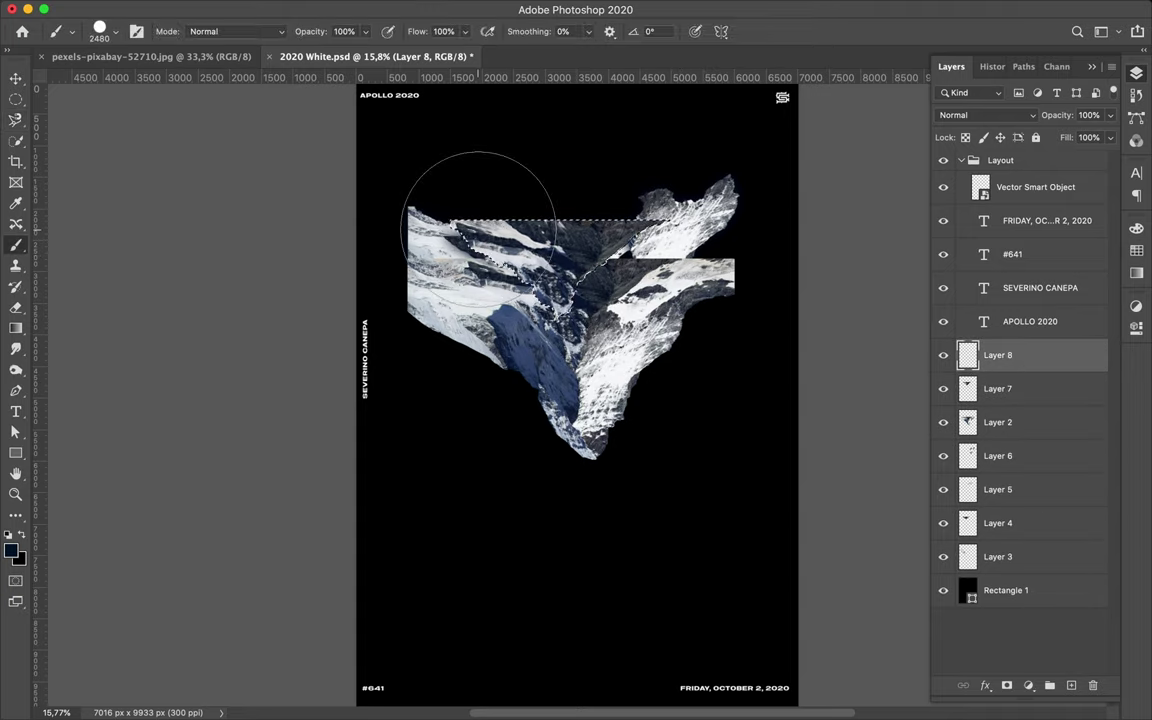
{"action": "left_click_drag", "start_coordinate": [455, 213], "coordinate": [490, 235]}
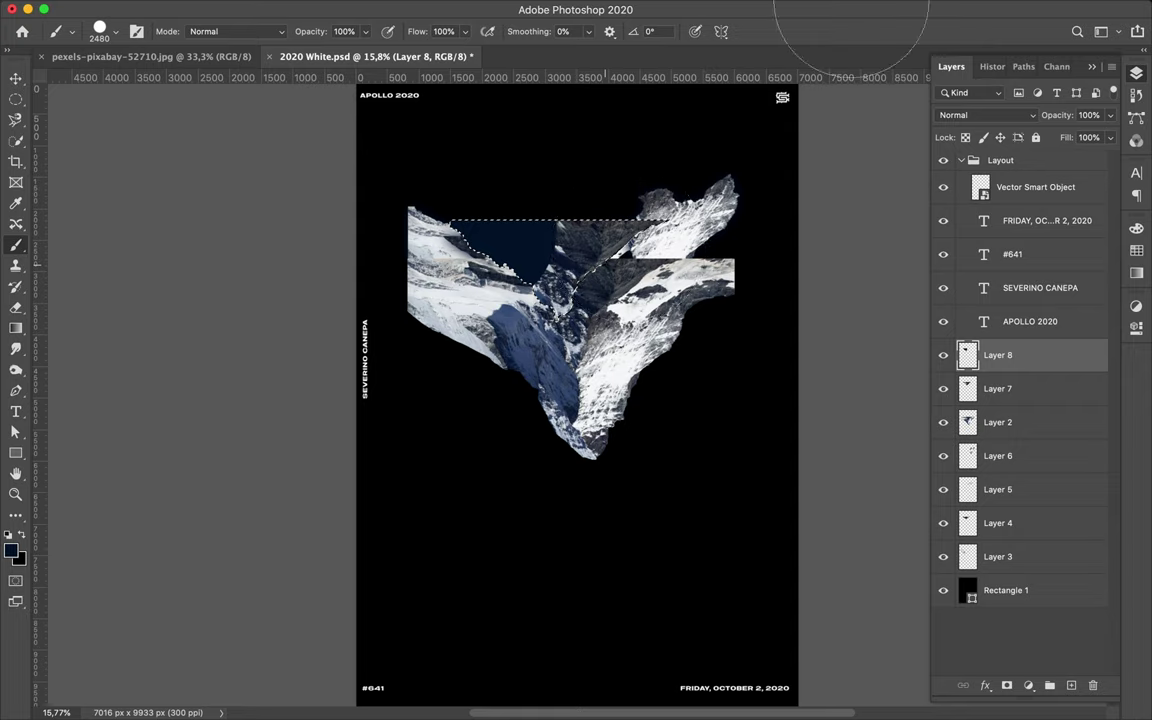
{"action": "left_click_drag", "start_coordinate": [514, 206], "coordinate": [411, 249]}
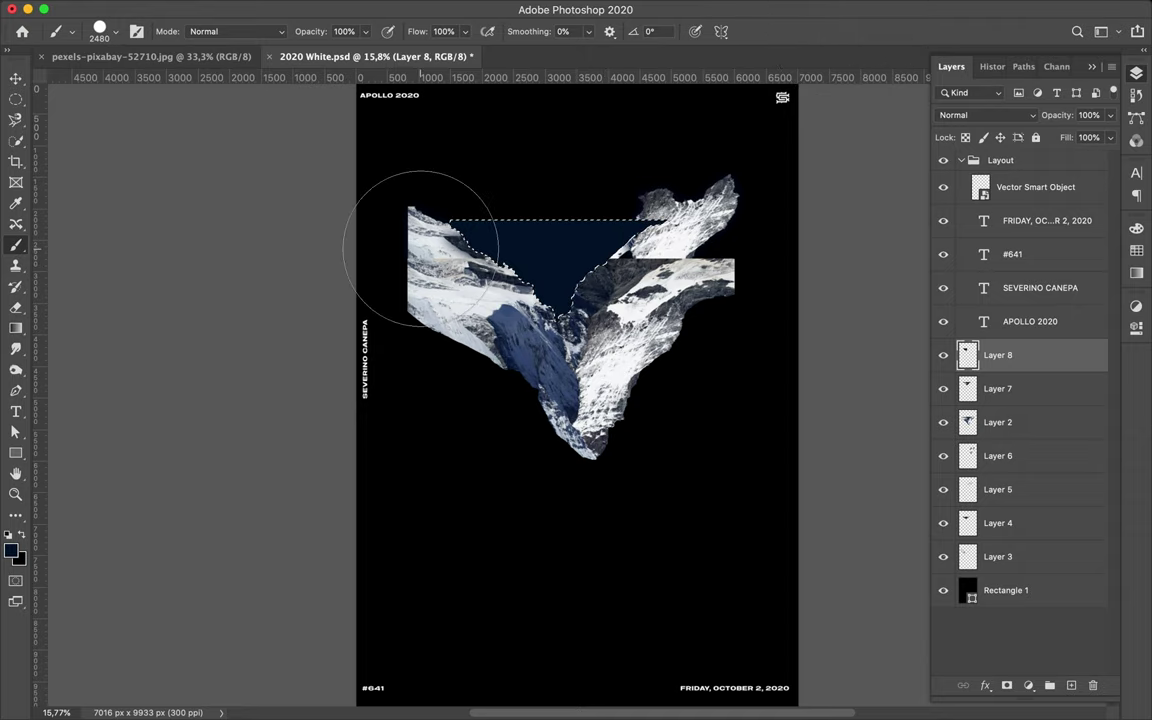
- Reapply the Gaussian Blur to the navy triangle and move it onto Layer 7
{"action": "key", "text": "m"}
{"action": "left_click", "coordinate": [398, 8]}
{"action": "left_click", "coordinate": [352, 28]}
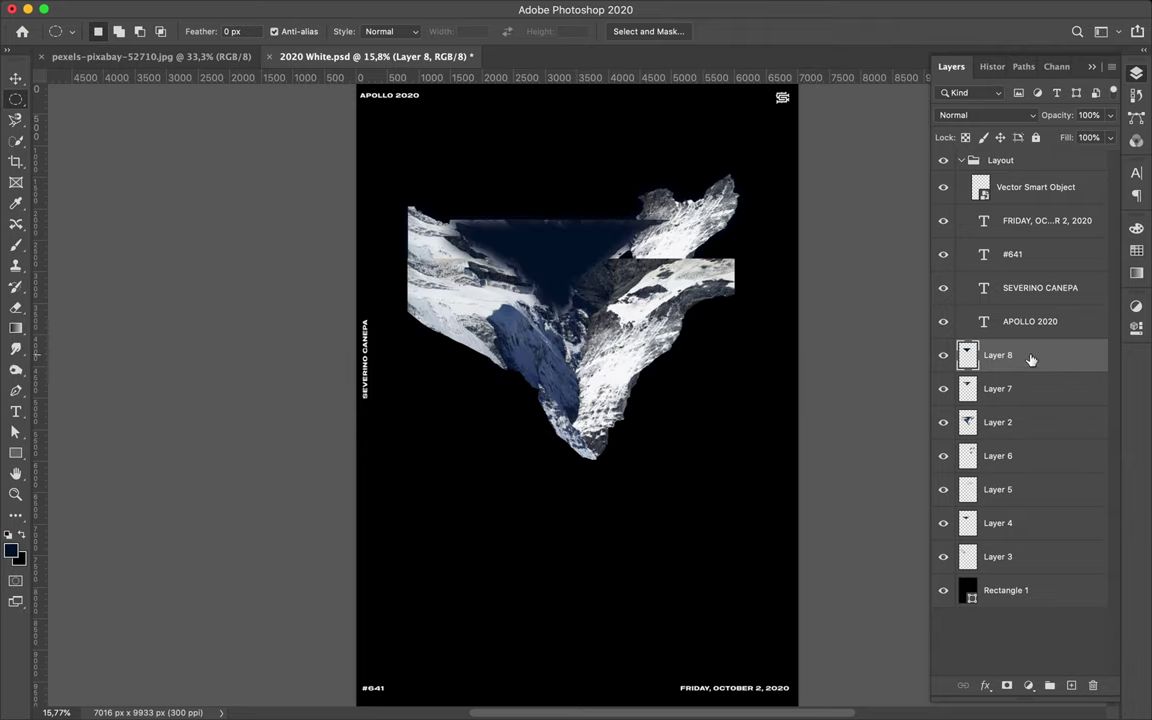
{"action": "left_click_drag", "start_coordinate": [1030, 360], "coordinate": [1020, 405]}
- Merge the navy shadow into Layer 7, then copy the traced blue slope from Layer 2 onto Layer 8
{"action": "key", "text": "Delete"}
{"action": "key", "text": "l"}
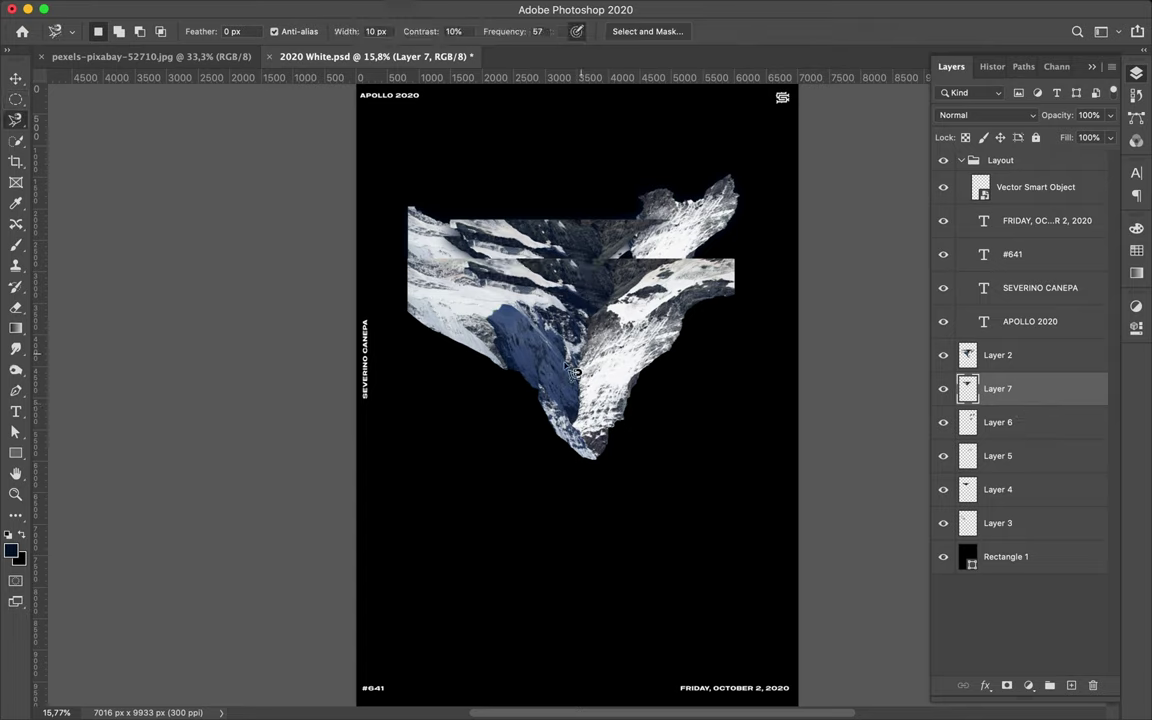
{"action": "left_click_drag", "start_coordinate": [493, 328], "coordinate": [587, 435]}
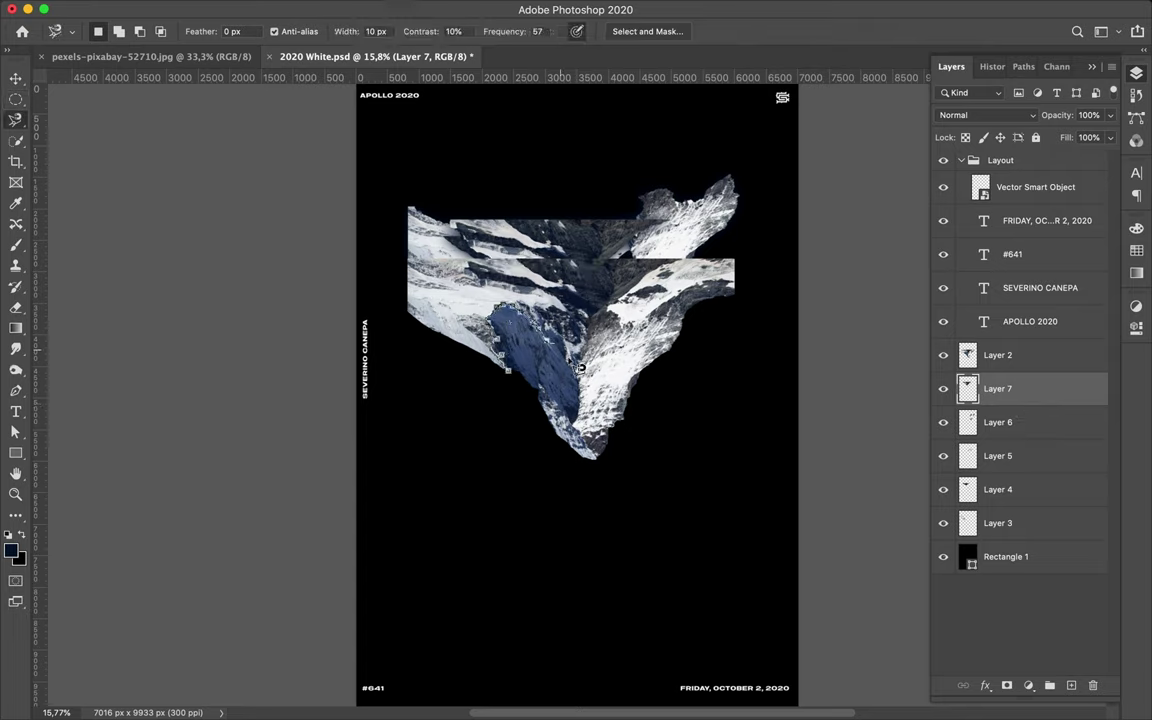
{"action": "double_click", "coordinate": [514, 391]}
{"action": "key", "text": "ctrl+c"}
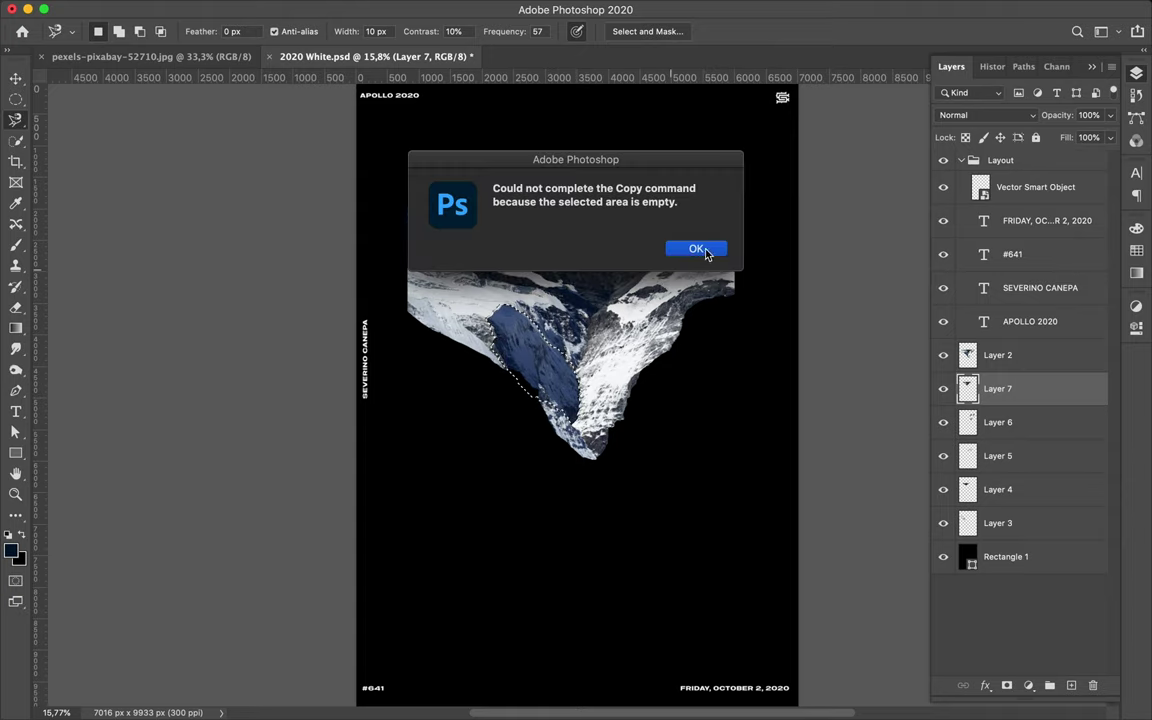
{"action": "left_click", "coordinate": [697, 249]}
{"action": "left_click", "coordinate": [1037, 362]}
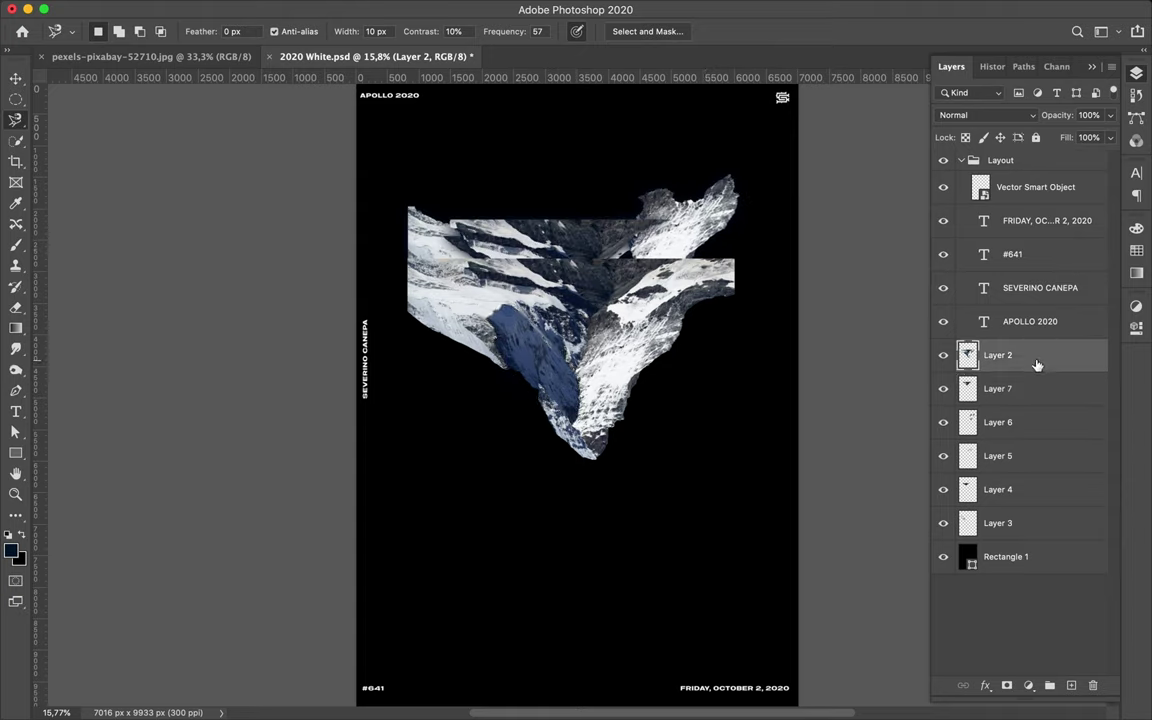
{"action": "key", "text": "ctrl+j"}
- Paint a navy shadow over the slope on Layer 9 and apply the Gaussian Blur
{"action": "key", "text": "v"}
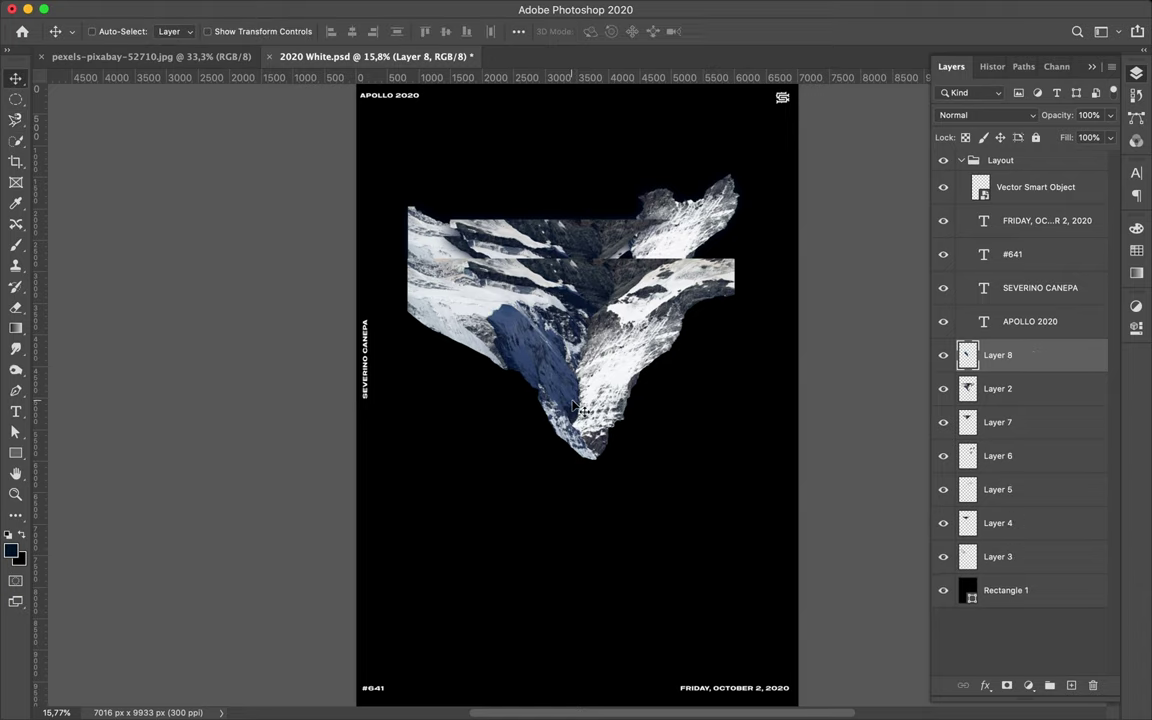
{"action": "left_click", "coordinate": [1012, 388]}
{"action": "key", "text": "ctrl+j"}
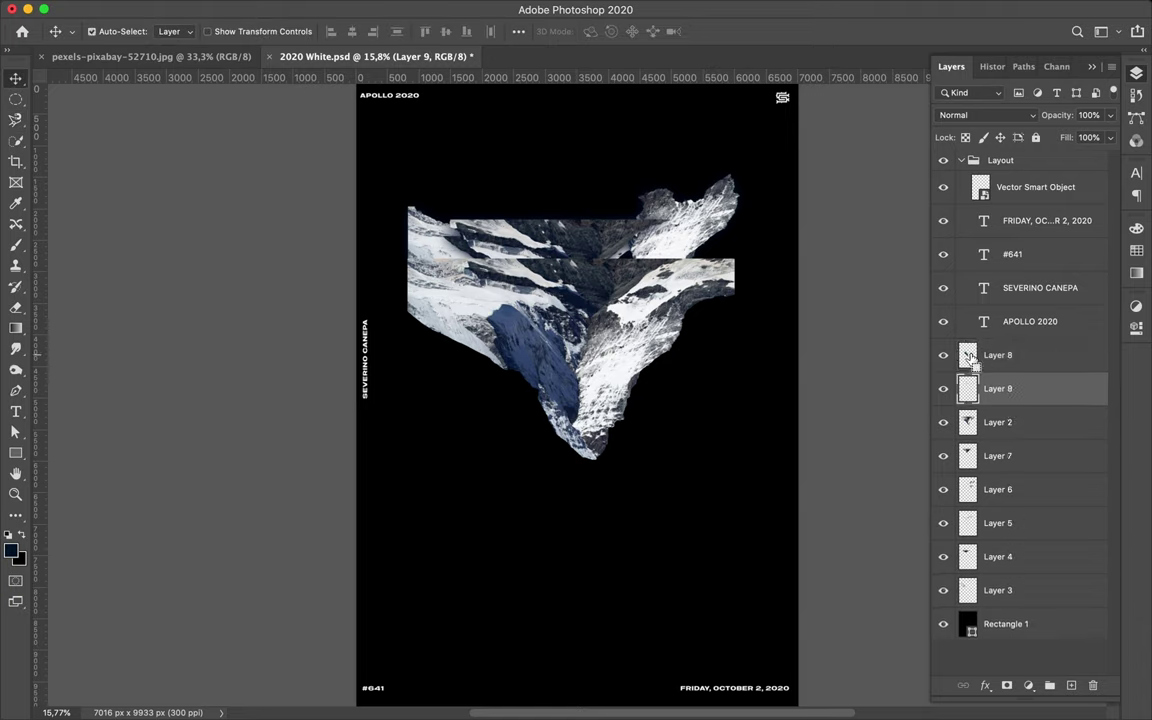
{"action": "key", "text": "b"}
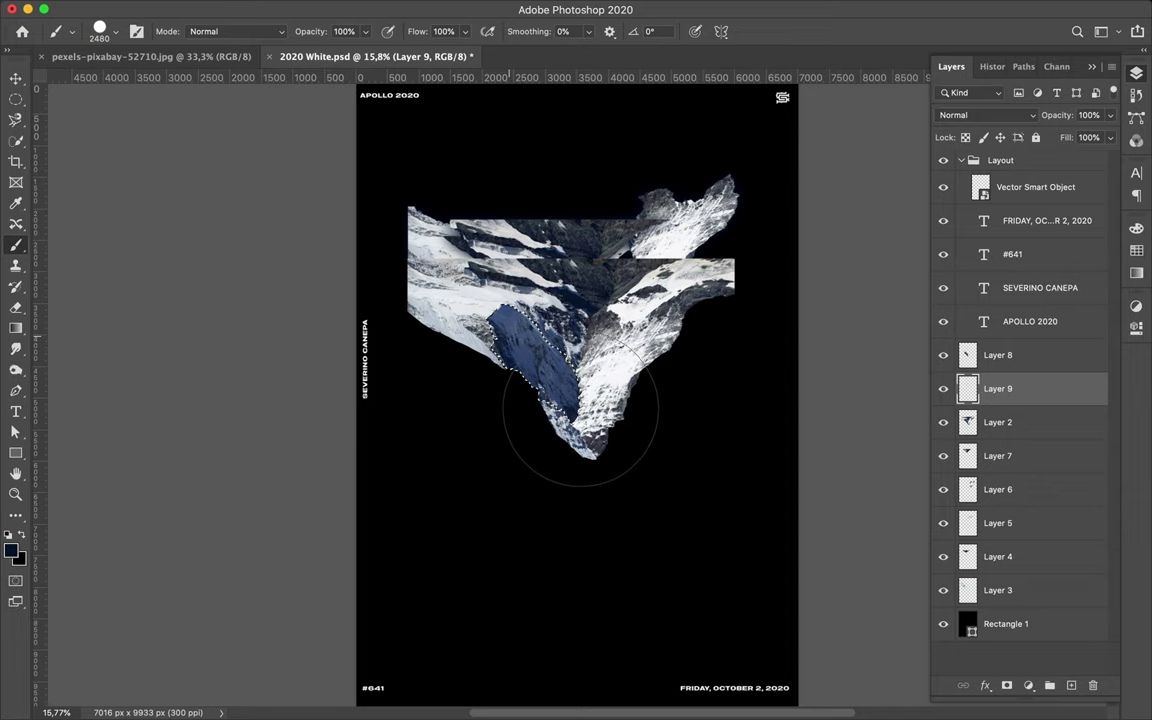
{"action": "key", "text": "m"}
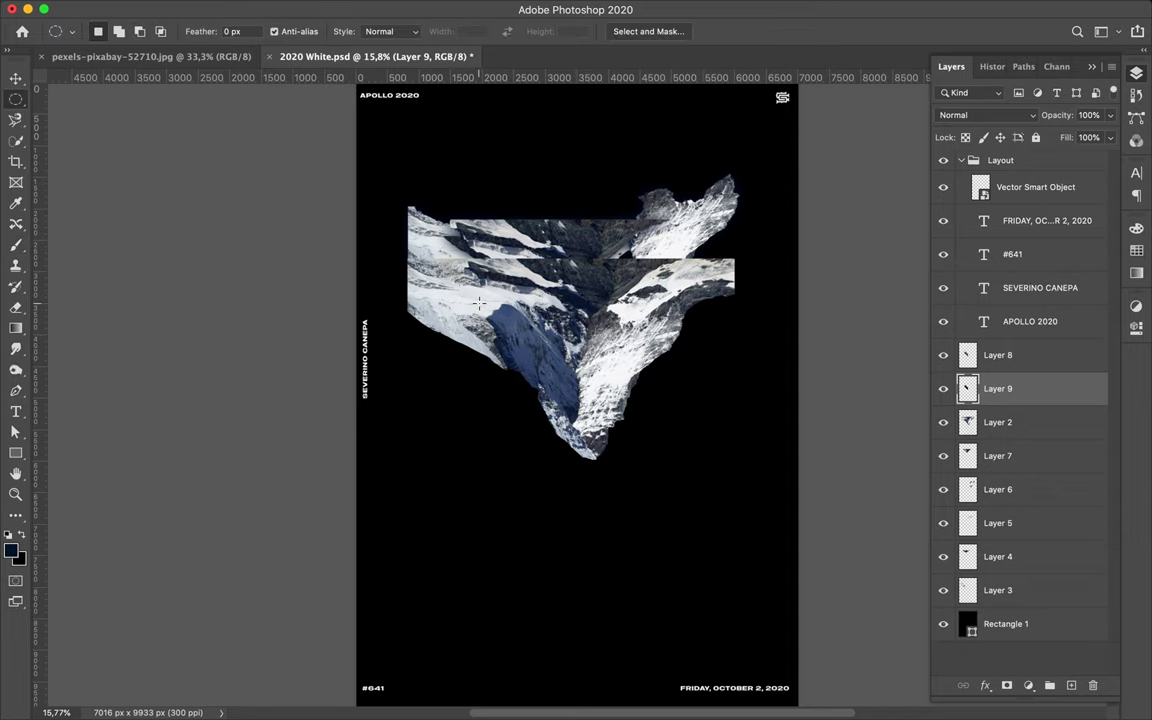
{"action": "left_click", "coordinate": [374, 9]}
{"action": "left_click", "coordinate": [383, 30]}
- Merge the shadow into Layer 8's slope fragment and move Layer 8 below Layer 2
{"action": "left_click", "coordinate": [1034, 364], "text": "shift"}
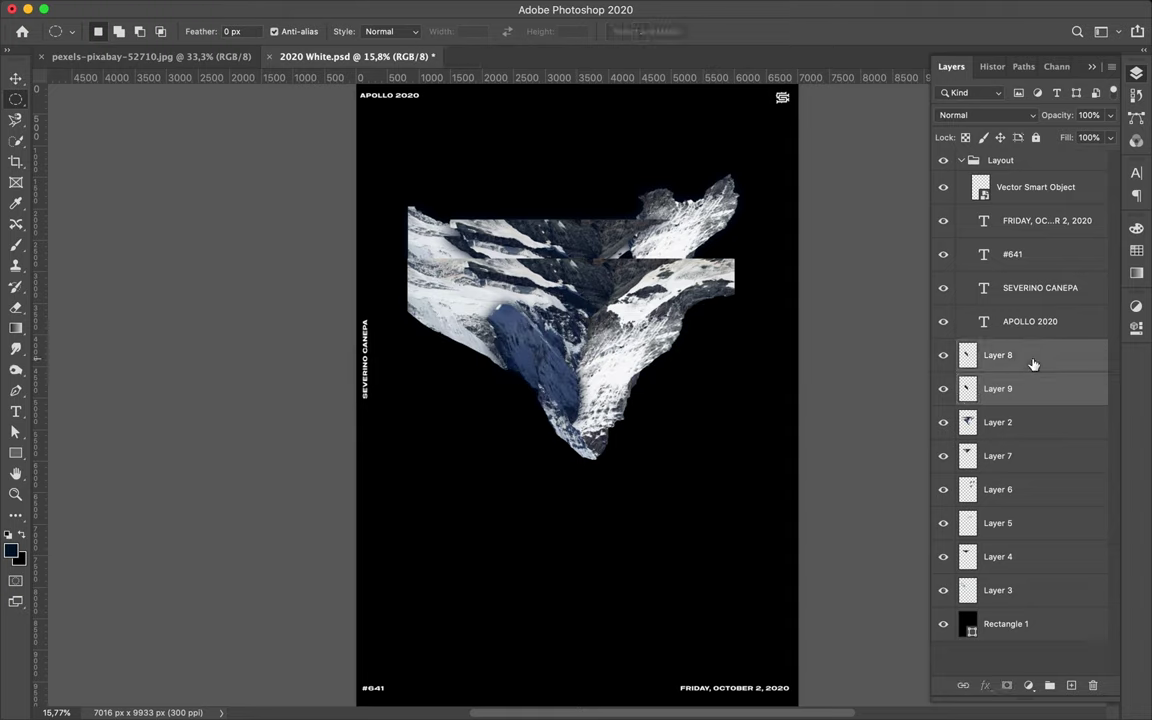
{"action": "key", "text": "super+e"}
{"action": "left_click_drag", "start_coordinate": [1024, 412], "coordinate": [1024, 408]}
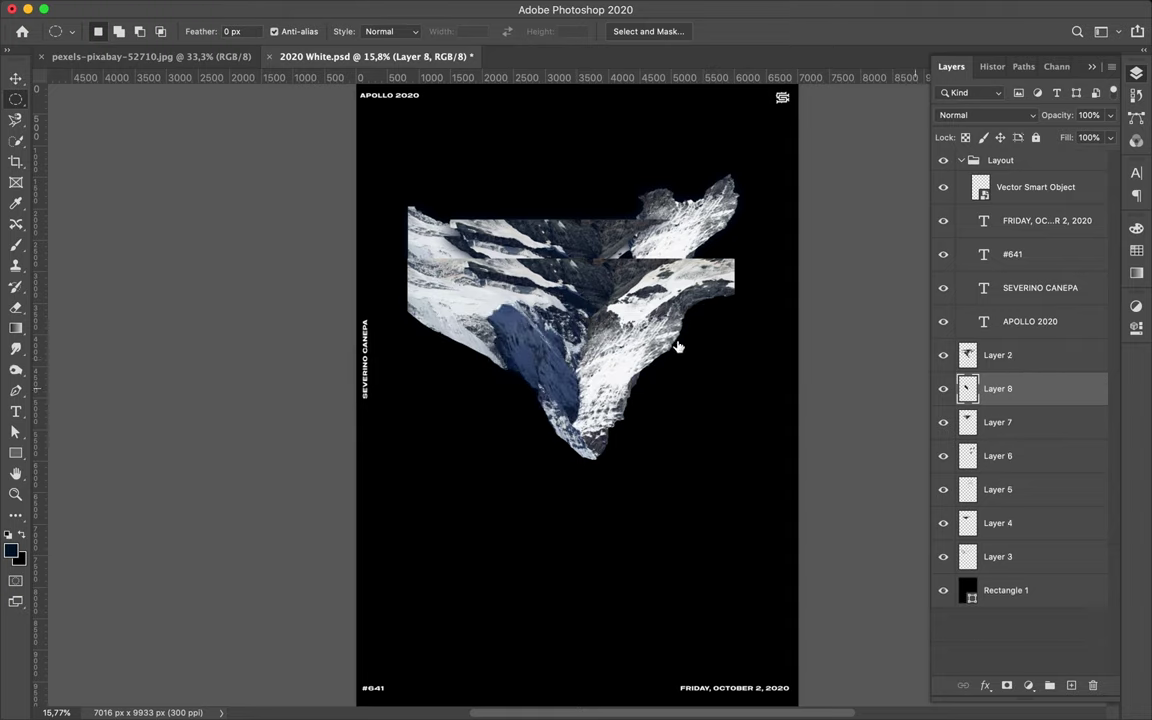
- Lasso a strip across the upper collage and copy it onto a new layer from Layer 2
{"action": "key", "text": "l"}
{"action": "left_click", "coordinate": [403, 263]}
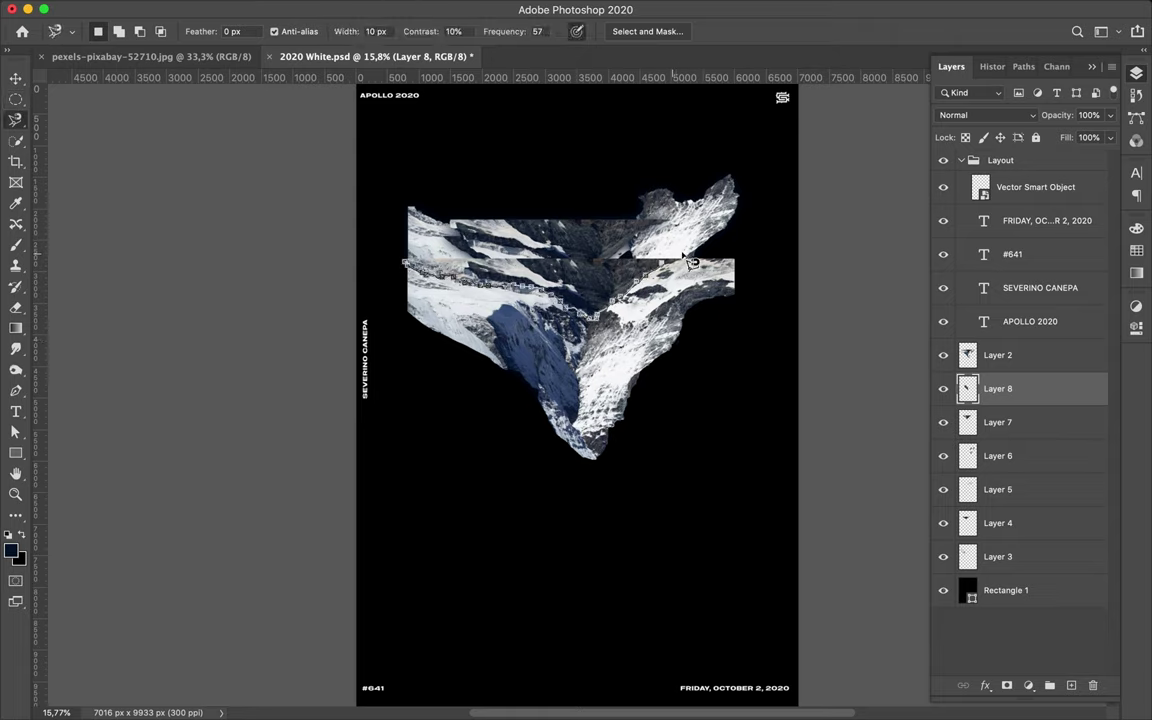
{"action": "double_click", "coordinate": [385, 250]}
{"action": "key", "text": "super+c"}
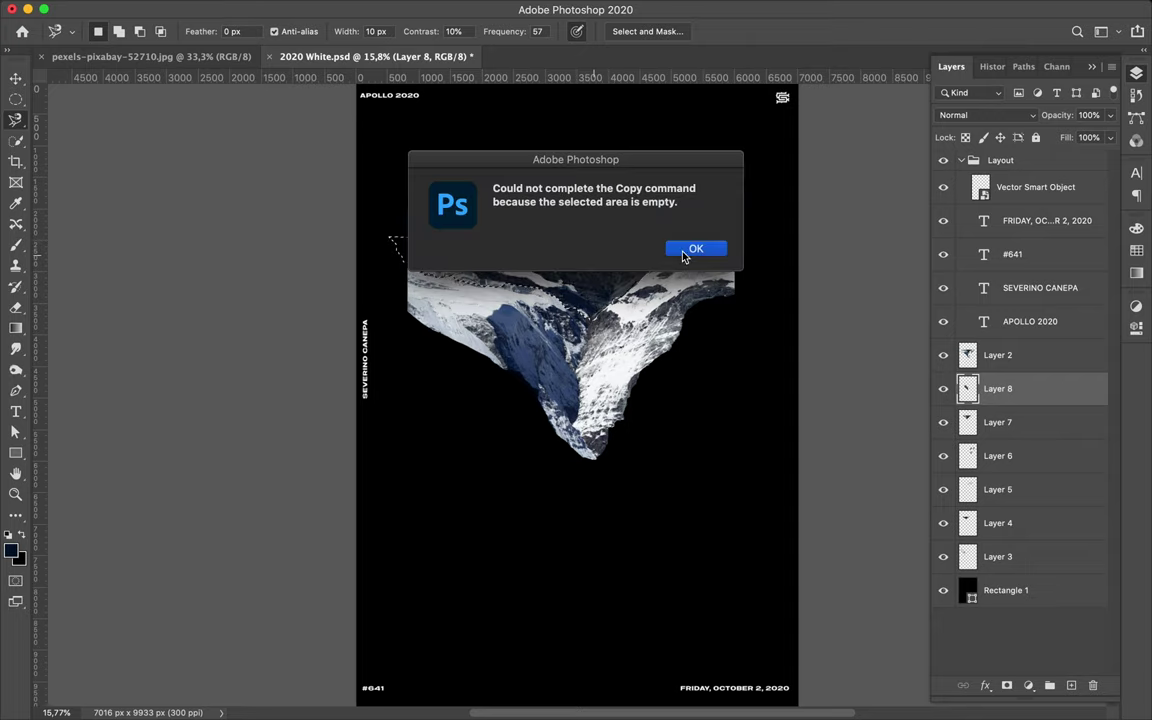
{"action": "left_click", "coordinate": [689, 247]}
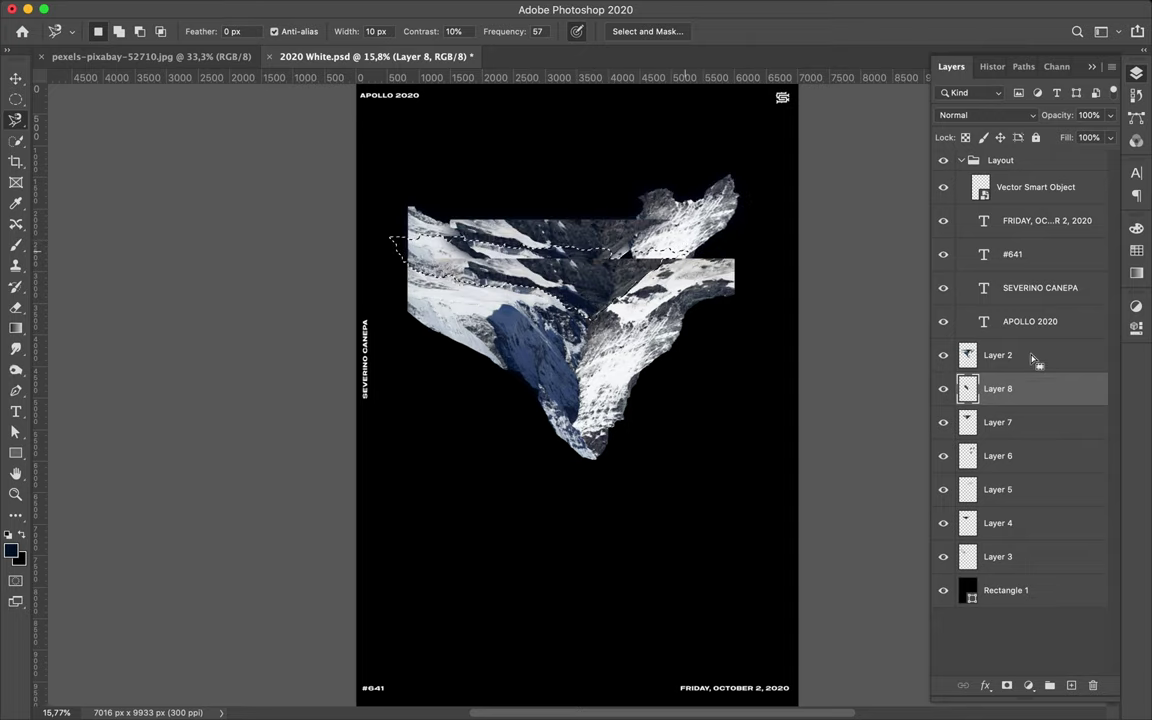
{"action": "left_click", "coordinate": [1030, 358]}
{"action": "key", "text": "super+j"}
- Paint dark navy inside the strip's outline on a new empty layer, then deselect
{"action": "left_click", "coordinate": [1072, 686]}
{"action": "key", "text": "super+shift+d"}
{"action": "key", "text": "b"}
{"action": "mouse_move", "coordinate": [429, 228]}
{"action": "left_mouse_down"}
{"action": "mouse_move", "coordinate": [690, 290]}
{"action": "mouse_move", "coordinate": [500, 280]}
{"action": "left_mouse_up"}
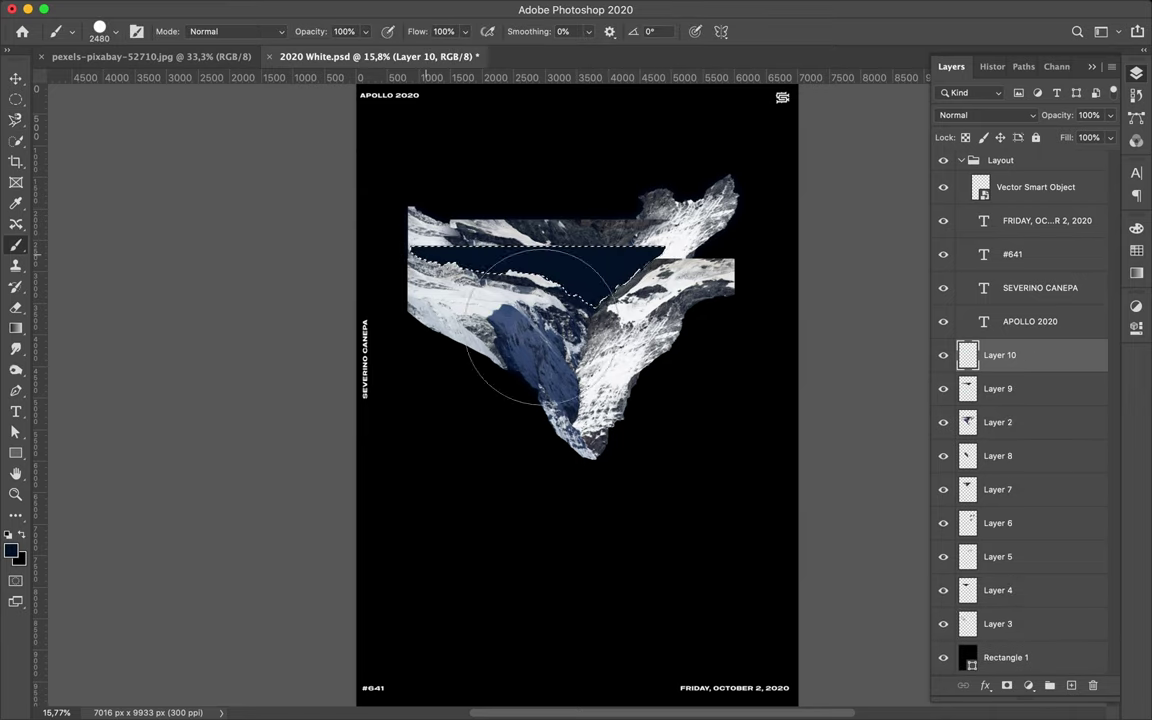
{"action": "key", "text": "m"}
{"action": "key", "text": "super+d"}
- Gaussian-blur the navy paint, move it beneath Layer 9 and merge it in
{"action": "left_click", "coordinate": [372, 10]}
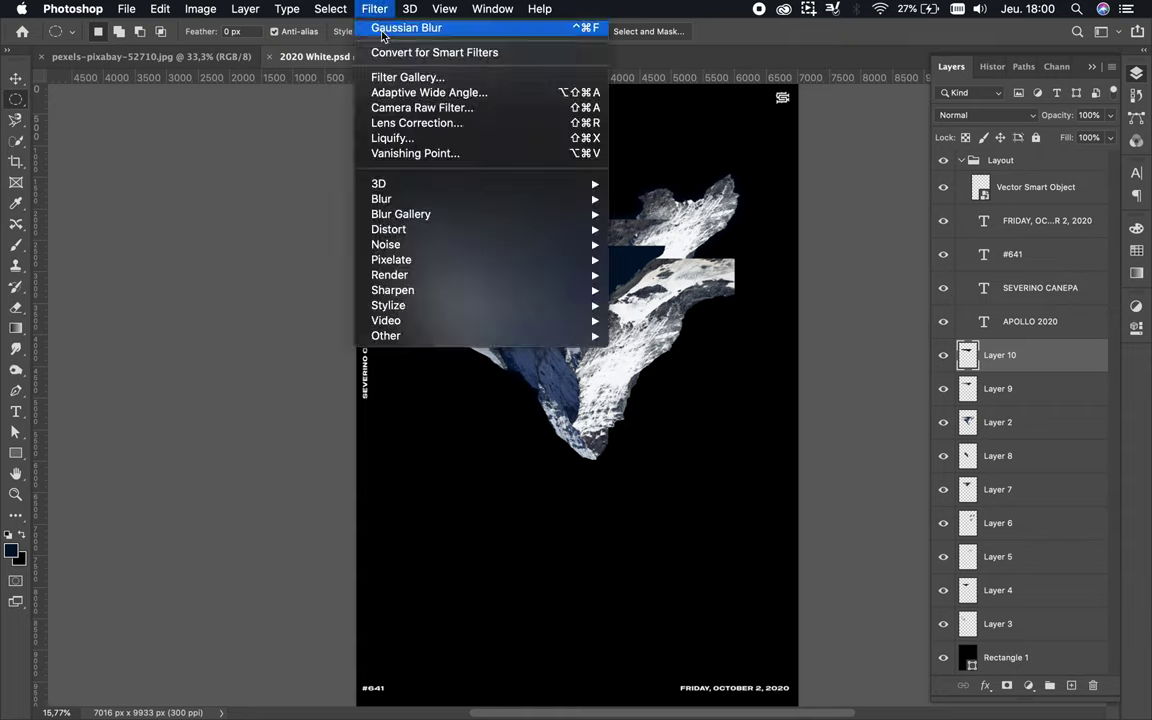
{"action": "left_click", "coordinate": [390, 49]}
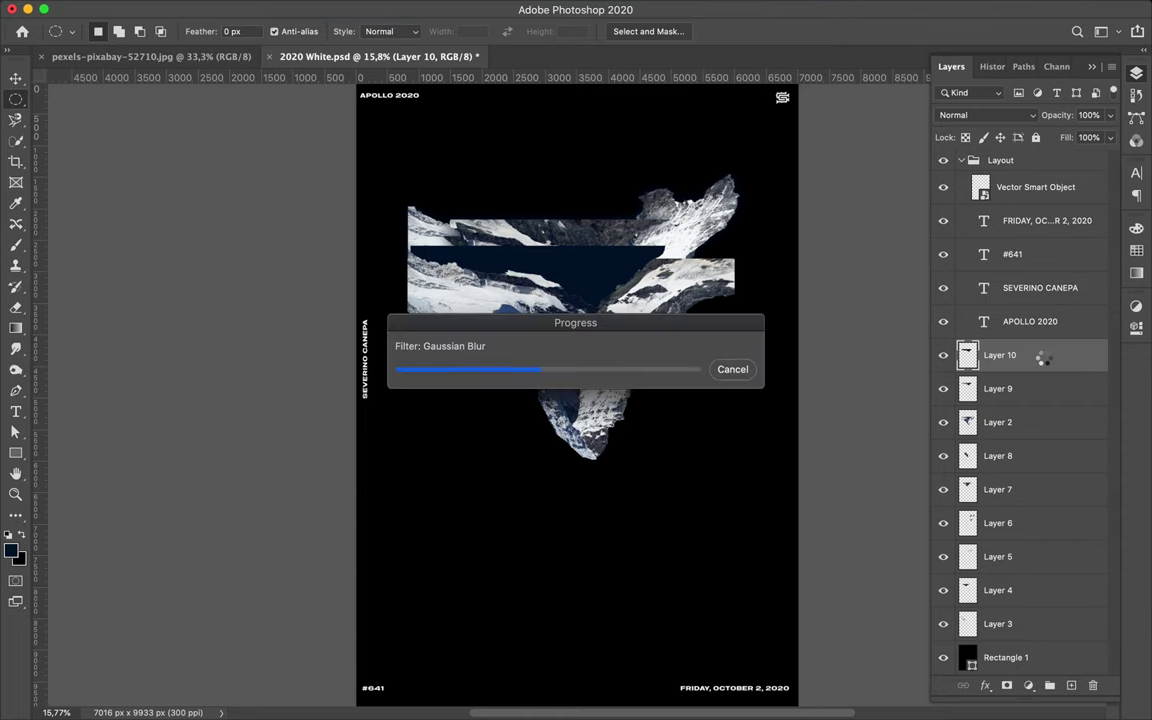
{"action": "left_click_drag", "start_coordinate": [1023, 358], "coordinate": [1025, 401]}
{"action": "key", "text": "ctrl+e"}
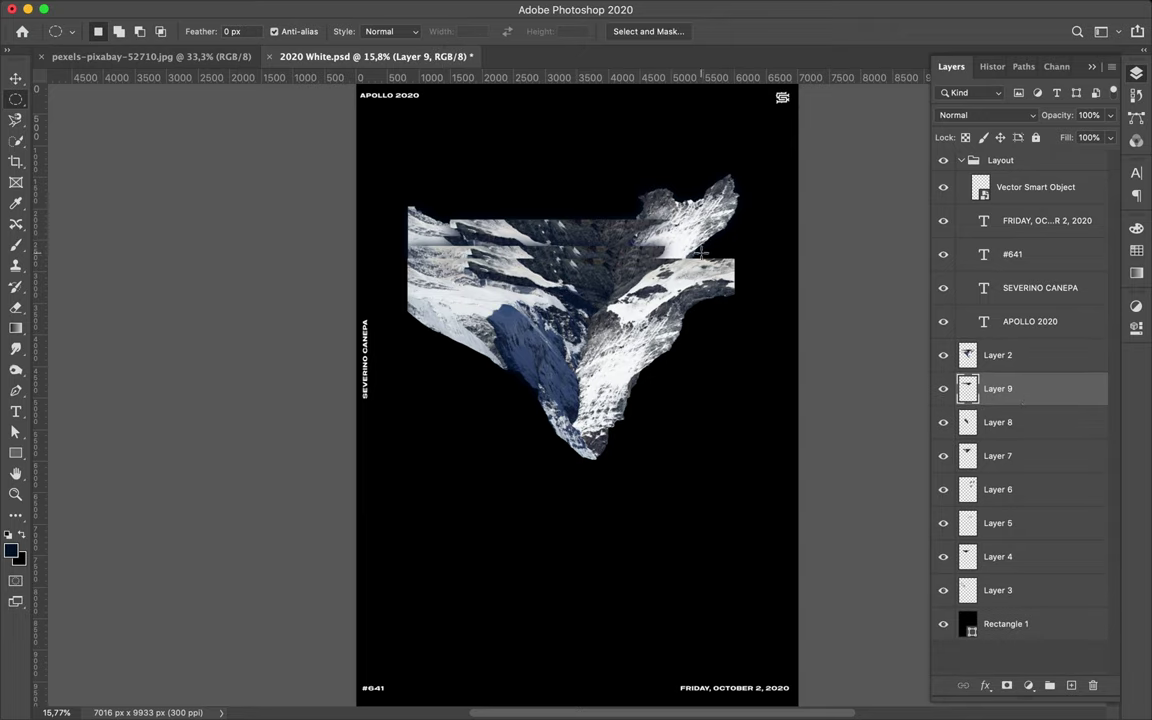
- Move Layer 2 just above Rectangle 1 and duplicate Layer 8's blue rock shard lower down
{"action": "key", "text": "v"}
{"action": "left_click_drag", "start_coordinate": [1039, 360], "coordinate": [1017, 604]}
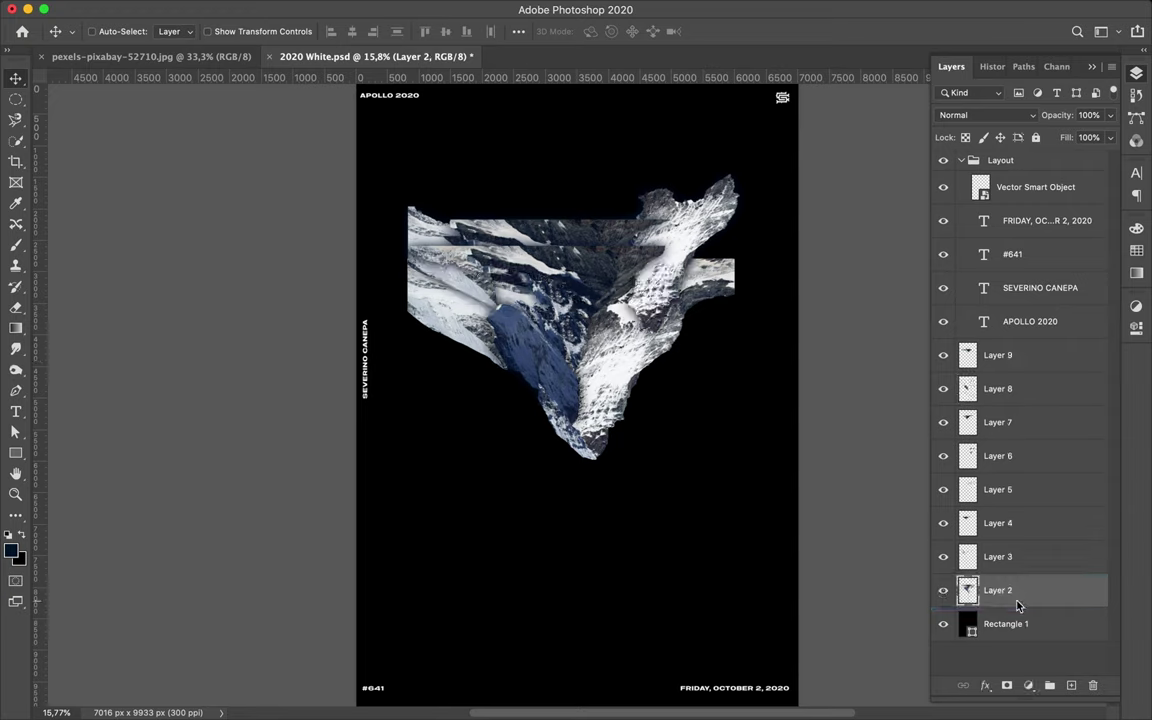
{"action": "left_click", "coordinate": [543, 366], "text": "ctrl"}
{"action": "left_click_drag", "start_coordinate": [553, 352], "coordinate": [520, 497]}
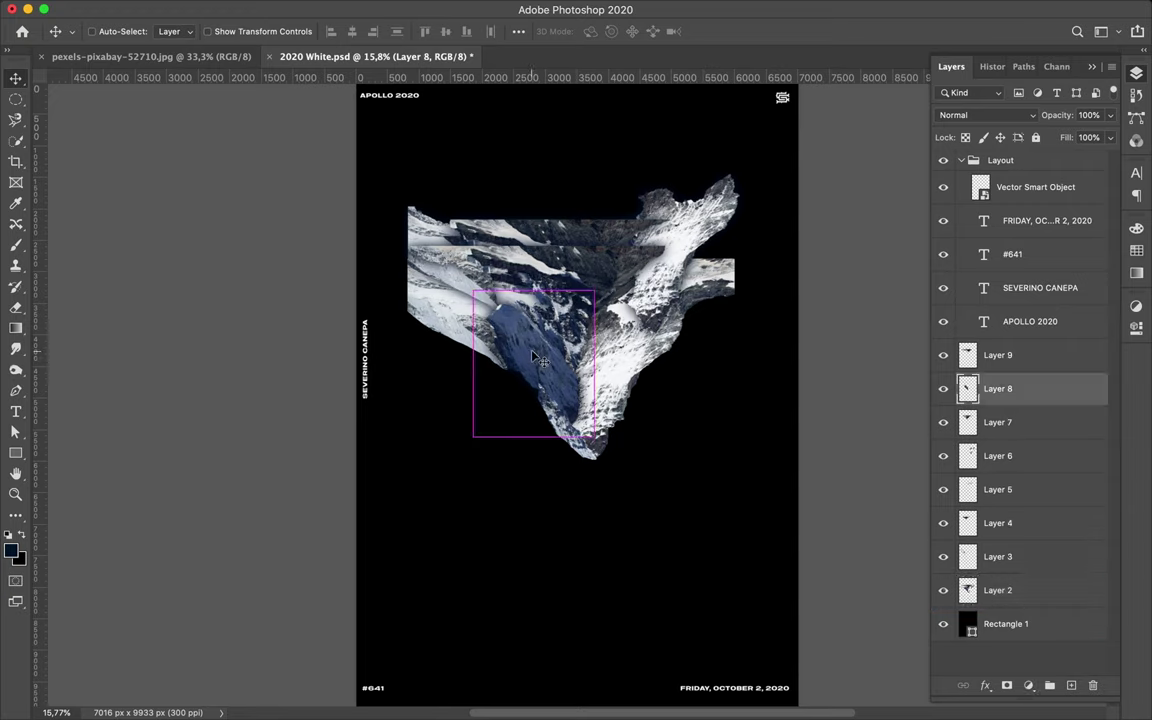
- Rotate the shard copy about -90°, place it on the mountain's right edge beneath Layer 2, and add an empty layer
{"action": "key", "text": "ctrl+t"}
{"action": "left_click_drag", "start_coordinate": [430, 592], "coordinate": [395, 551]}
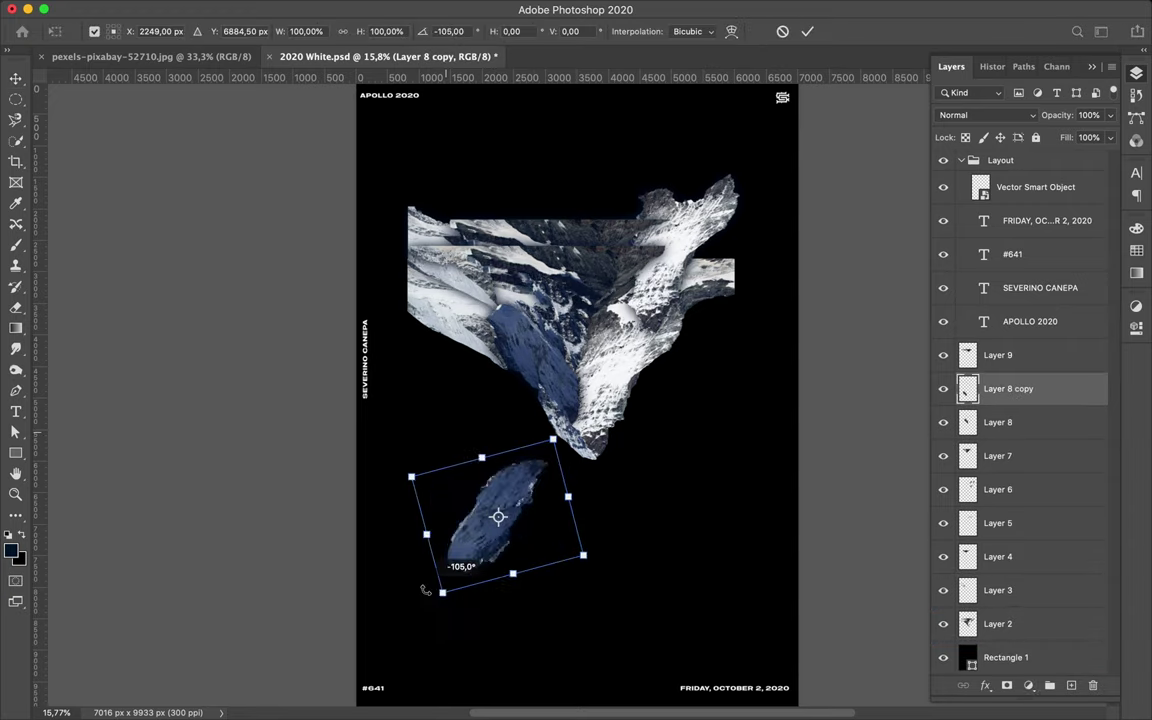
{"action": "key", "text": "Return"}
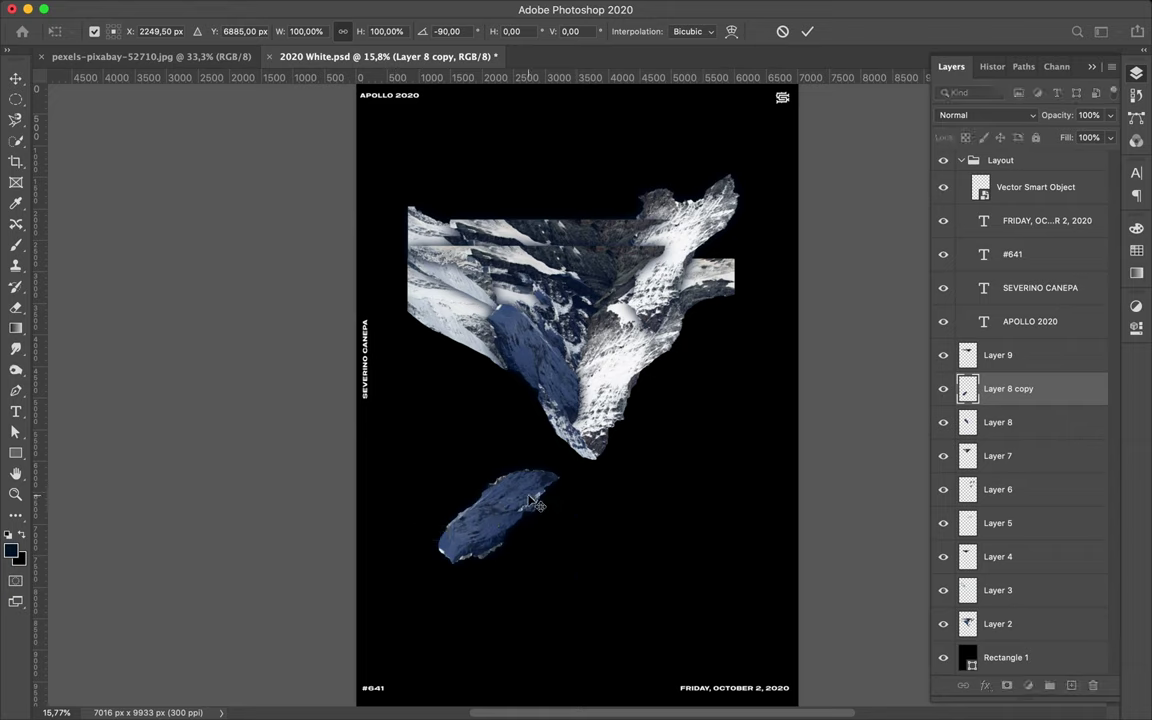
{"action": "left_click_drag", "start_coordinate": [530, 500], "coordinate": [693, 357]}
{"action": "left_click_drag", "start_coordinate": [1008, 388], "coordinate": [982, 580]}
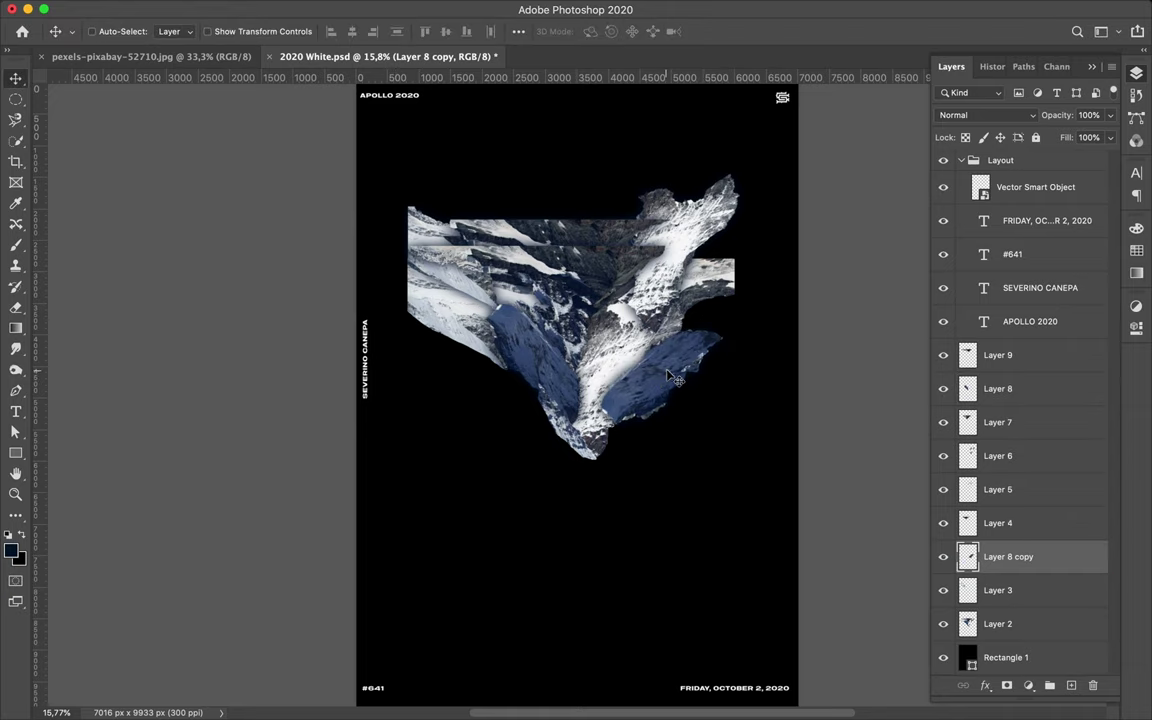
{"action": "left_click_drag", "start_coordinate": [1030, 612], "coordinate": [1020, 640]}
{"action": "left_click_drag", "start_coordinate": [690, 360], "coordinate": [617, 372]}
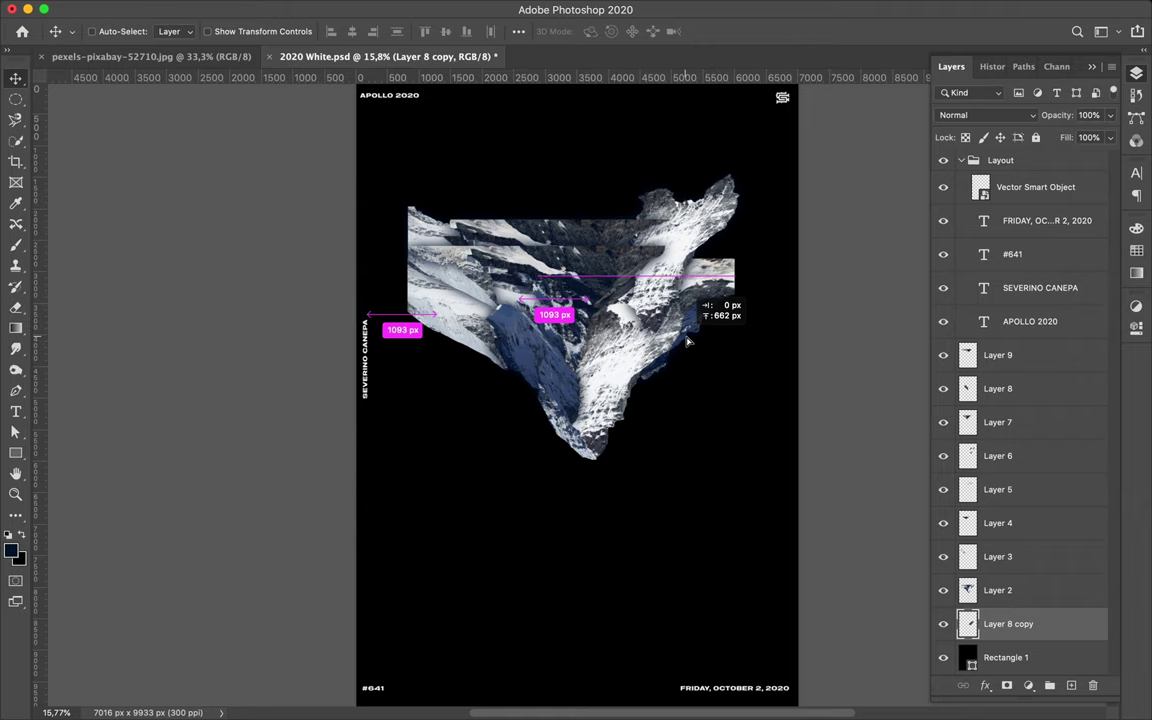
{"action": "left_click", "coordinate": [1000, 590]}
{"action": "key", "text": "super+shift+alt+n"}
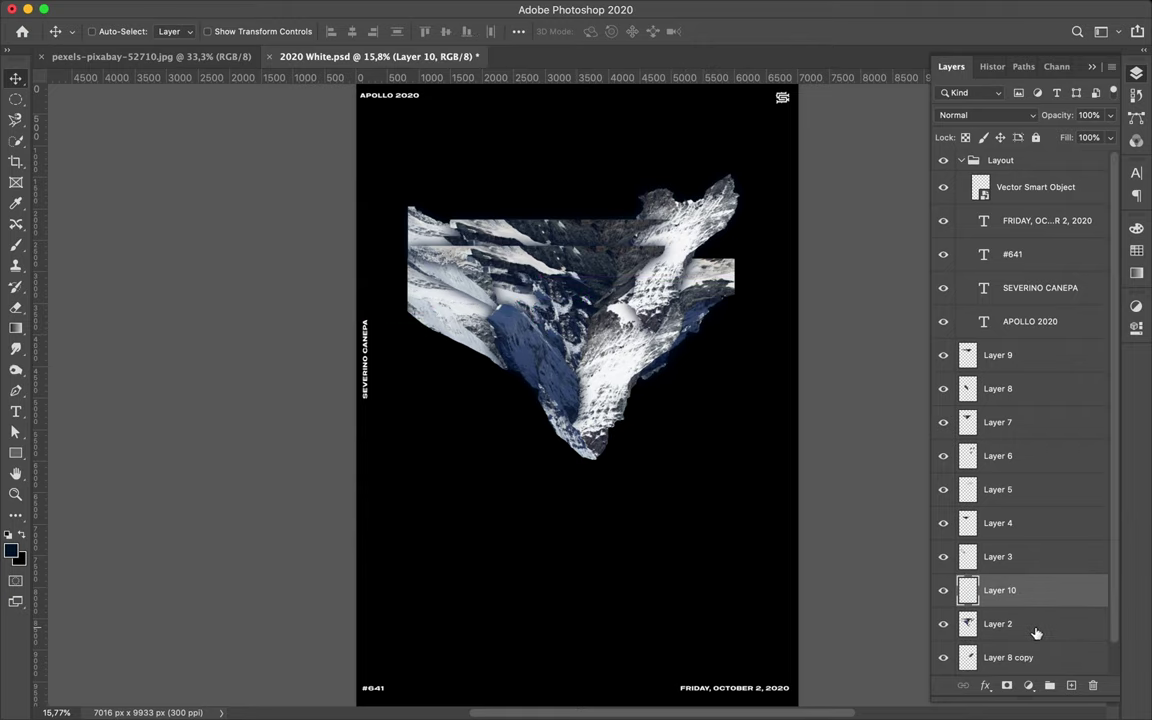
- Paint dark navy inside Layer 2's mountain outline on Layer 10, Gaussian-blur it, and restack it under Layer 2
{"action": "left_click", "coordinate": [968, 625], "text": "super"}
{"action": "key", "text": "b"}
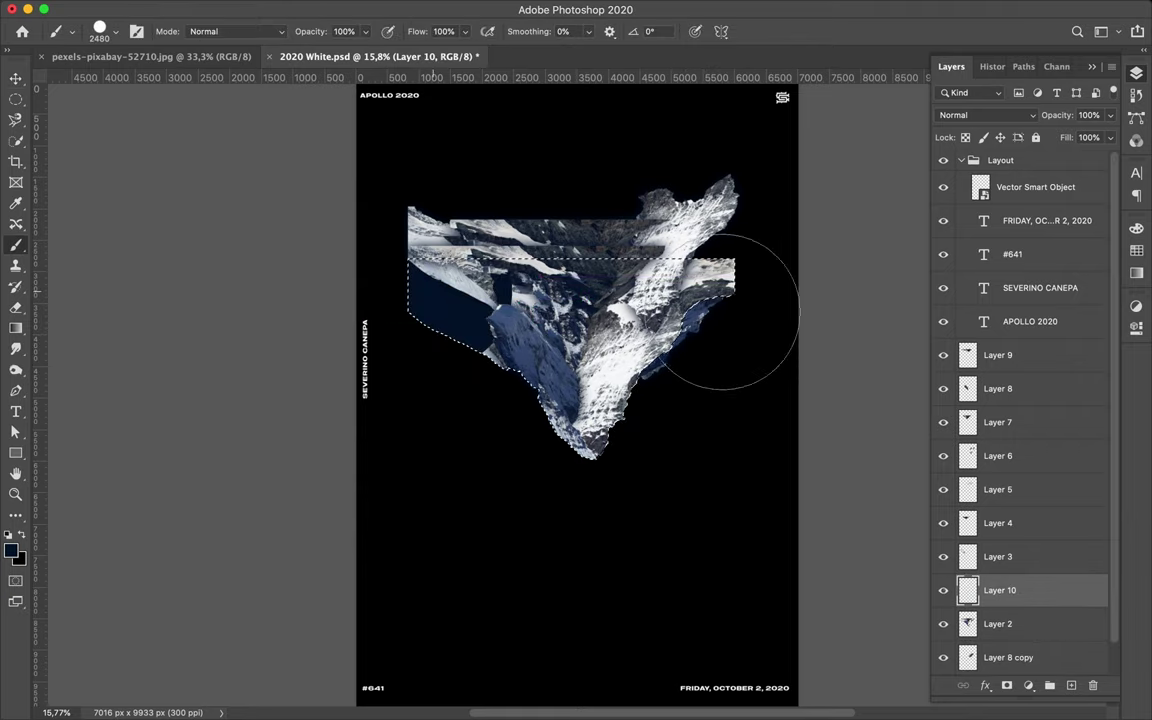
{"action": "left_click_drag", "start_coordinate": [530, 432], "coordinate": [585, 408]}
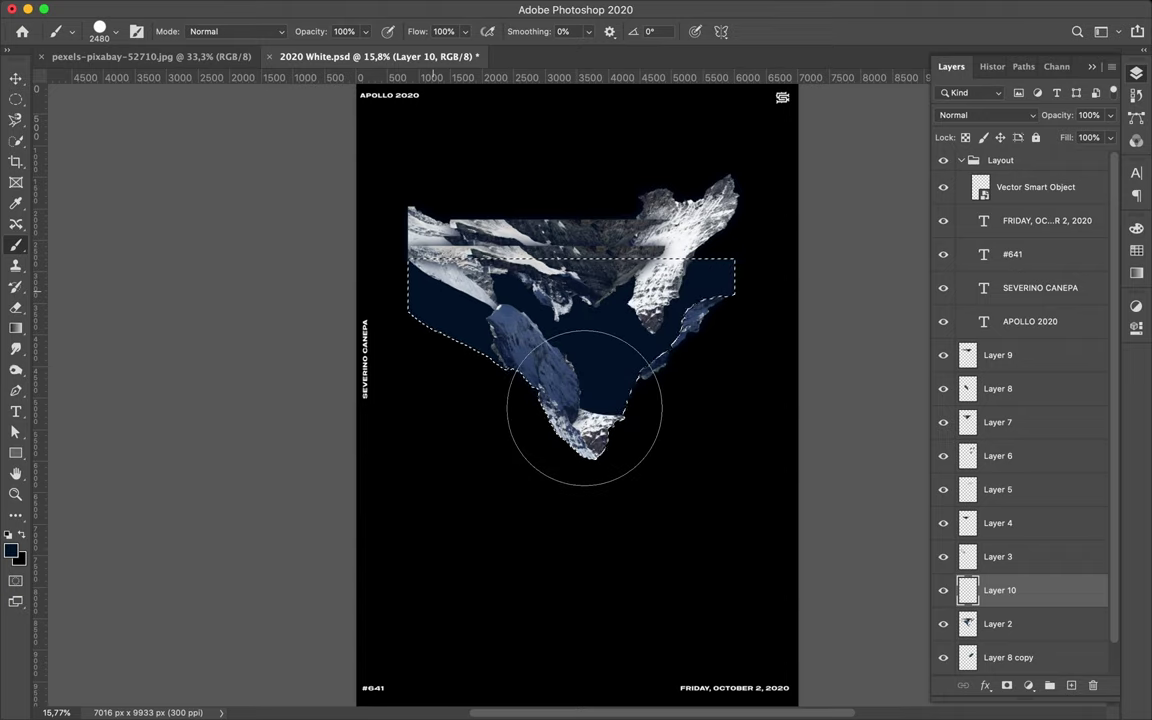
{"action": "left_click_drag", "start_coordinate": [585, 408], "coordinate": [605, 410]}
{"action": "key", "text": "m"}
{"action": "key", "text": "super+d"}
{"action": "left_click", "coordinate": [375, 10]}
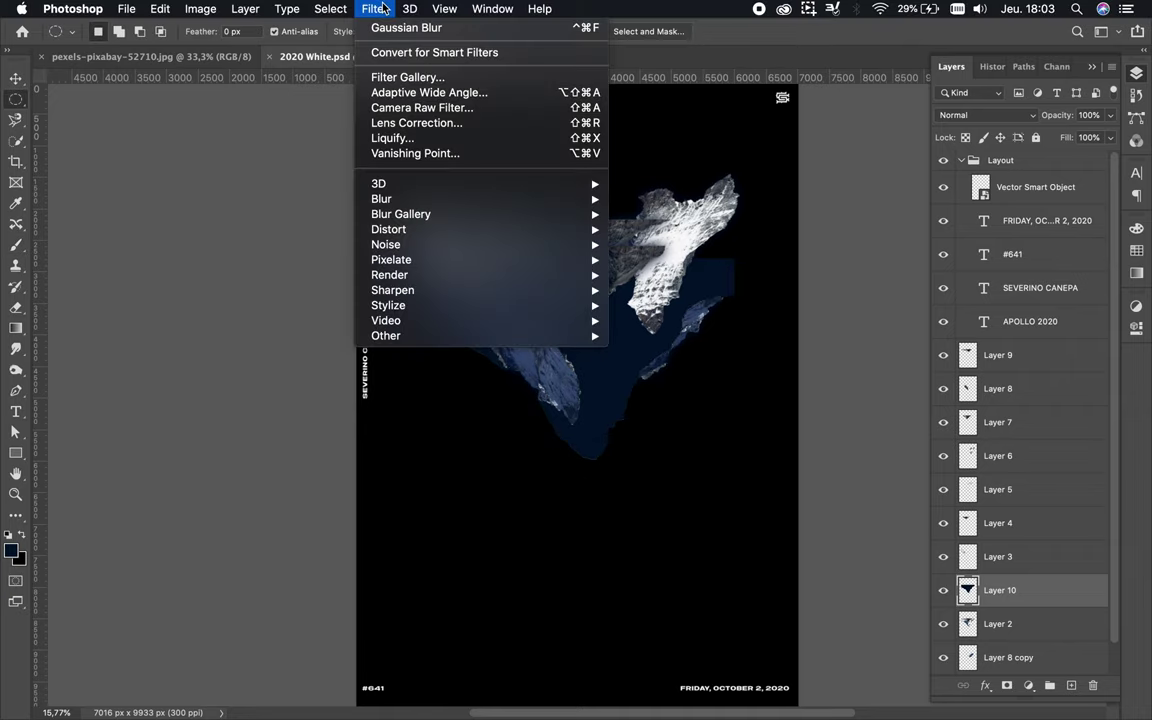
{"action": "left_click", "coordinate": [395, 26]}
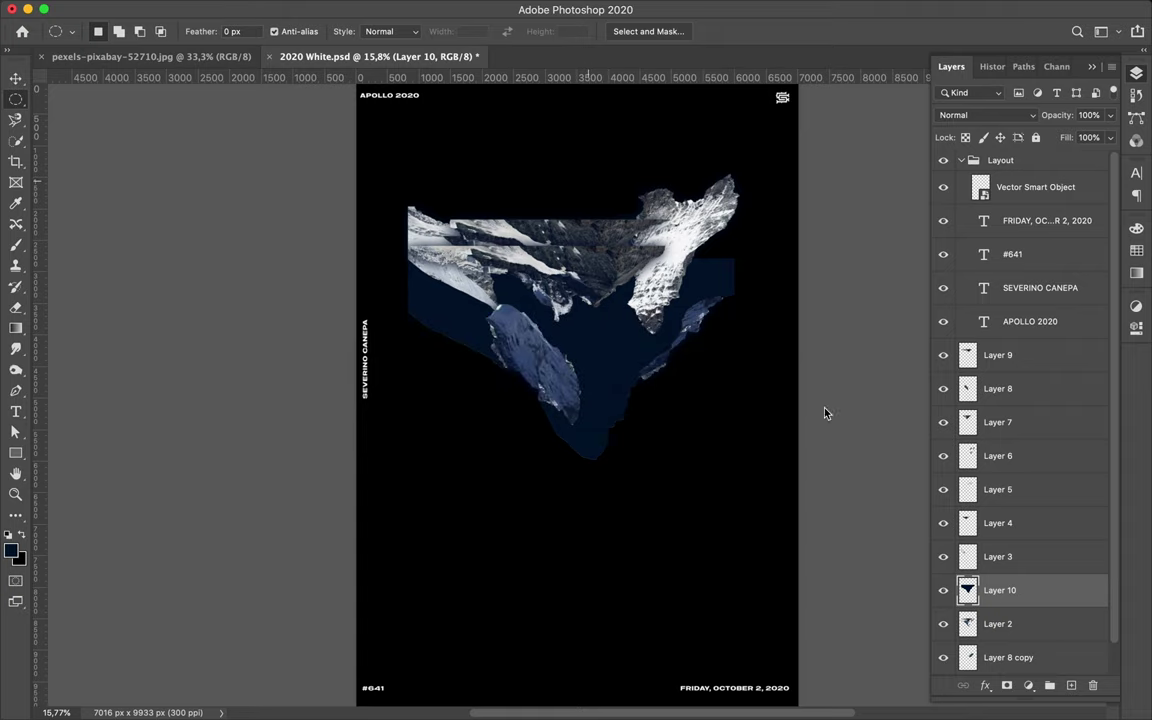
{"action": "left_click_drag", "start_coordinate": [1035, 630], "coordinate": [1025, 607]}
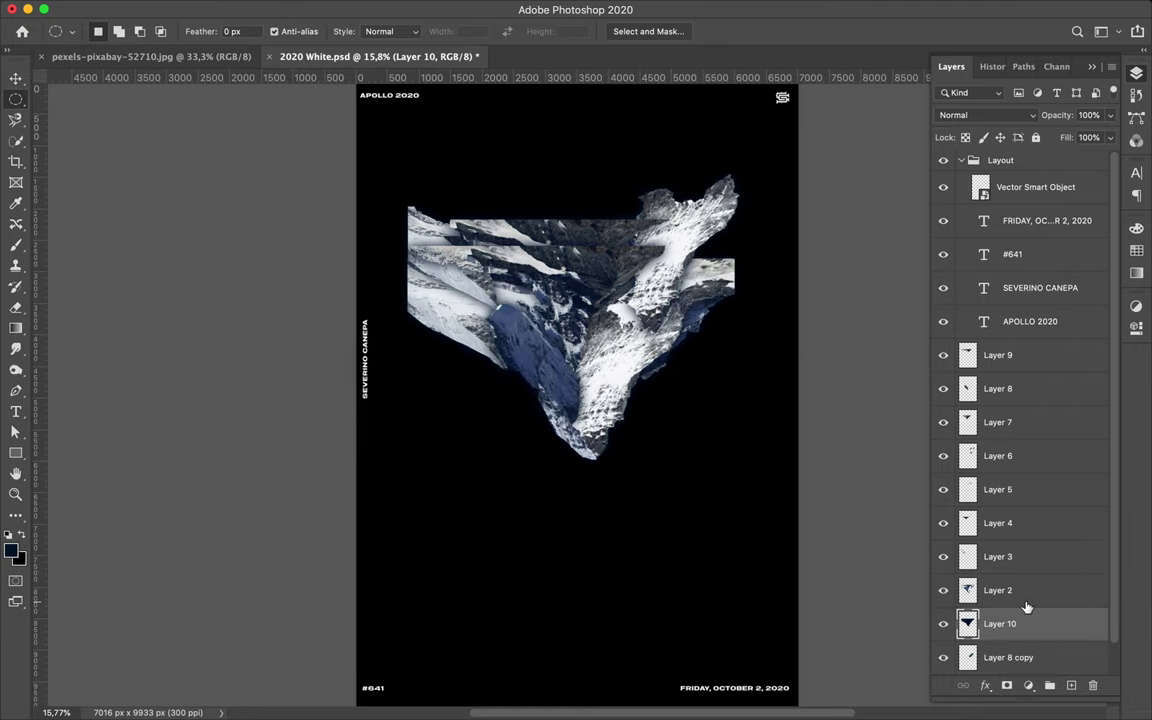
- Merge the dark shadow layer down and drag a copy of the mountain into the poster's lower half
{"action": "key", "text": "ctrl+e"}
{"action": "scroll", "coordinate": [641, 352], "scroll_direction": "up", "scroll_amount": 3}
{"action": "scroll", "coordinate": [782, 414], "scroll_direction": "up", "scroll_amount": 1}
{"action": "key", "text": "v"}
{"action": "key", "text": "ctrl+0"}
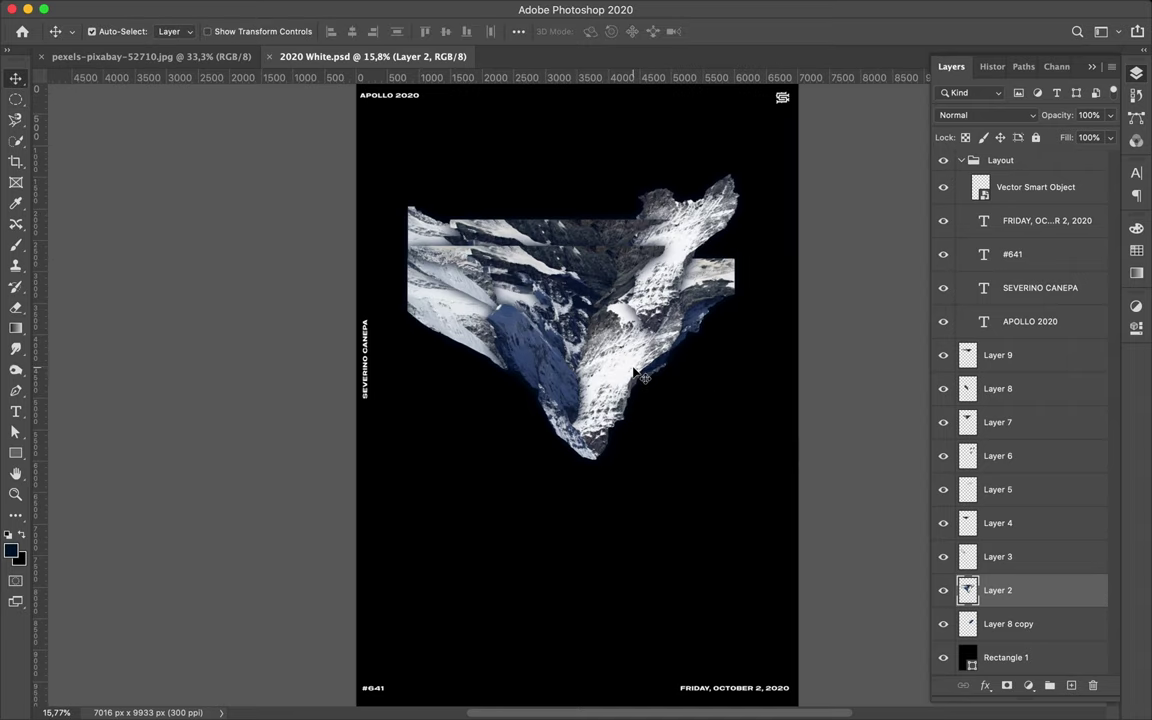
{"action": "left_click_drag", "start_coordinate": [620, 365], "coordinate": [622, 569]}
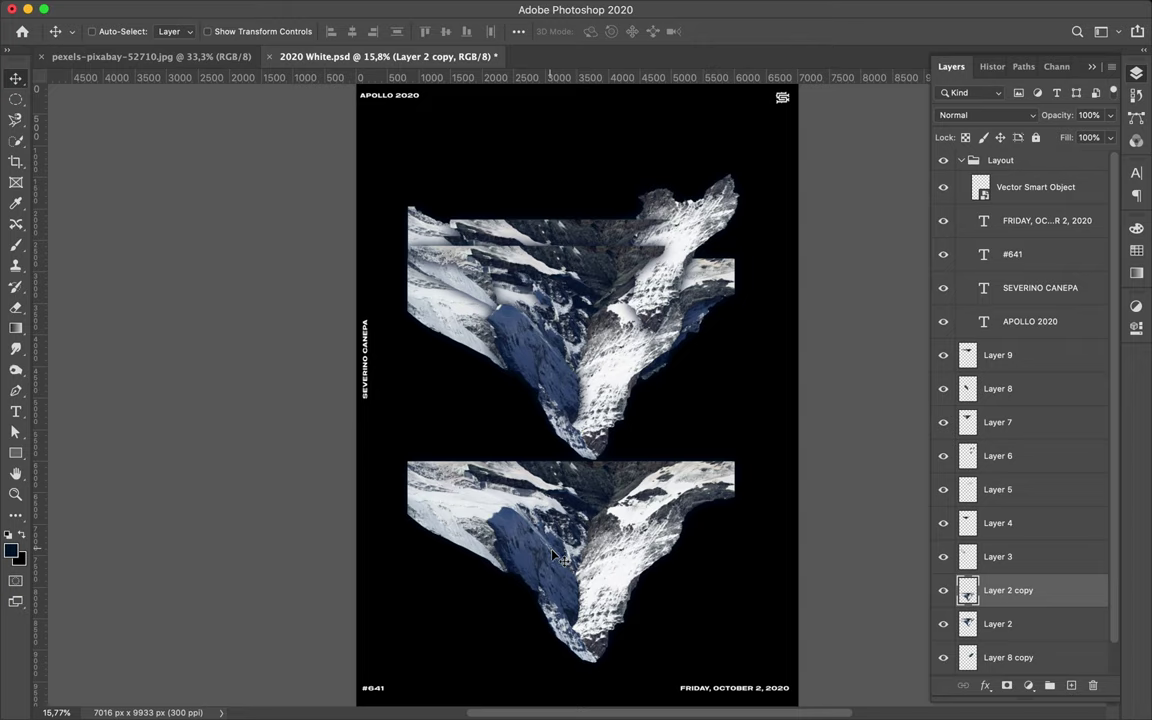
- Trace a rock fragment with the Magnetic Lasso and copy it onto its own layer
{"action": "key", "text": "l"}
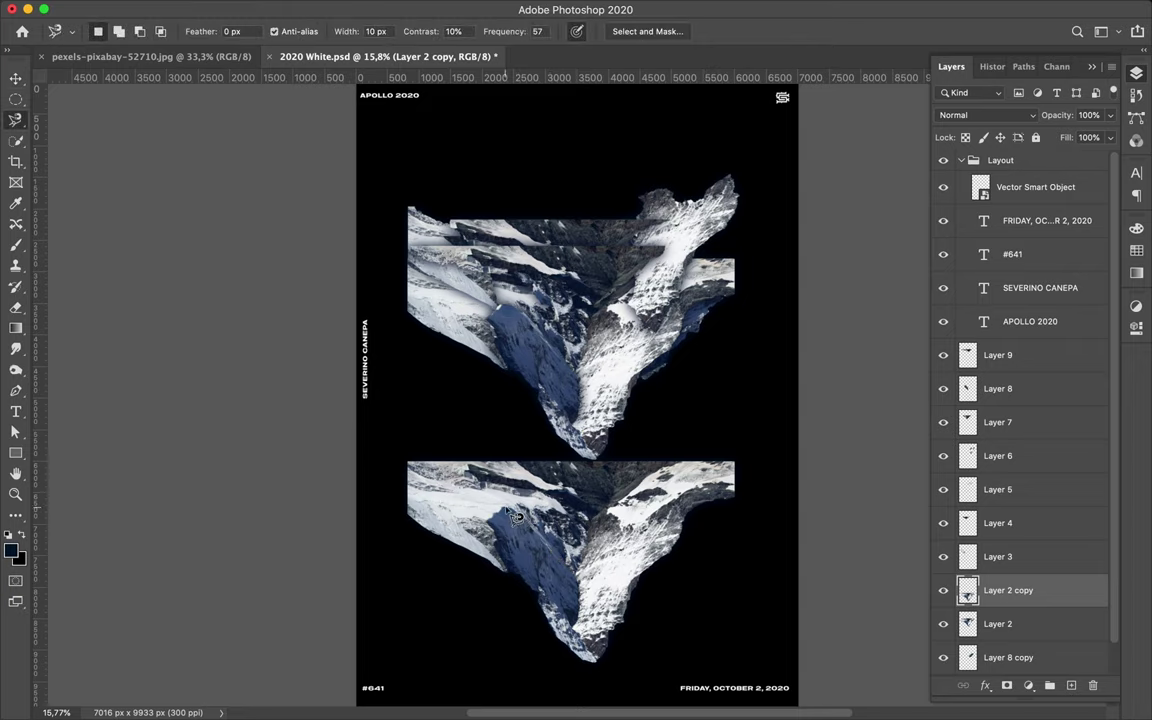
{"action": "left_click", "coordinate": [504, 504]}
{"action": "left_click", "coordinate": [507, 506]}
{"action": "key", "text": "super+j"}
{"action": "key", "text": "v"}
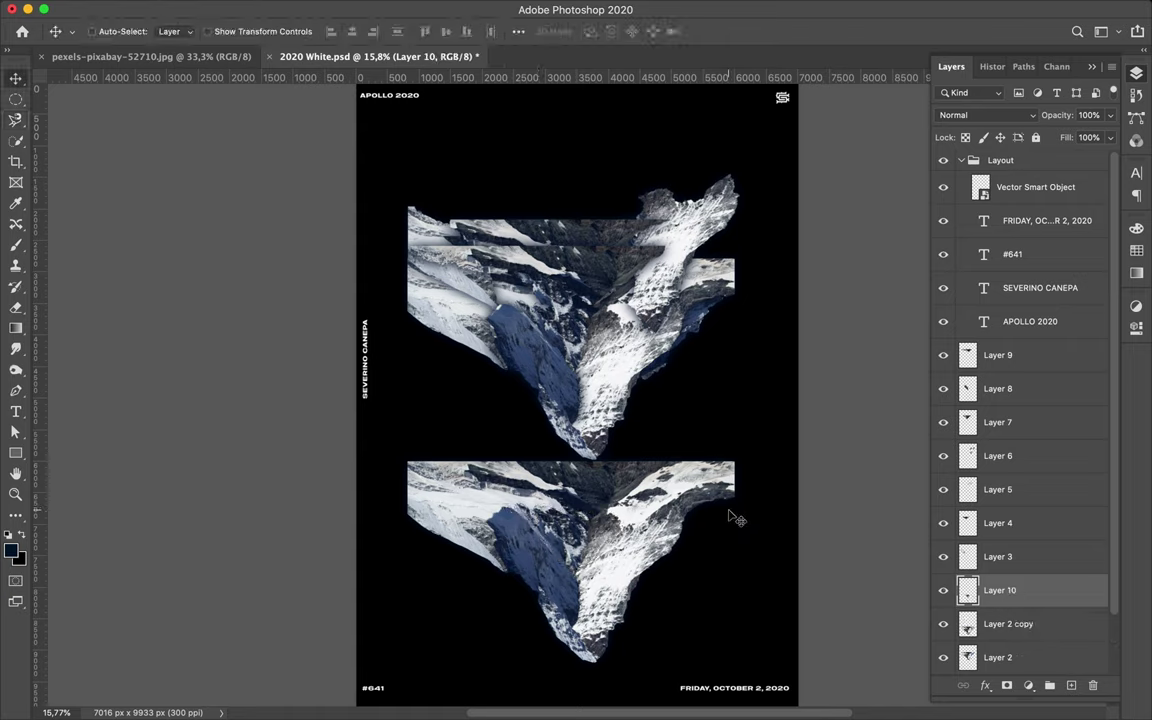
- Paint a dark patch over part of the lower mountain on a new layer and start Gaussian Blur
{"action": "left_click", "coordinate": [1071, 687]}
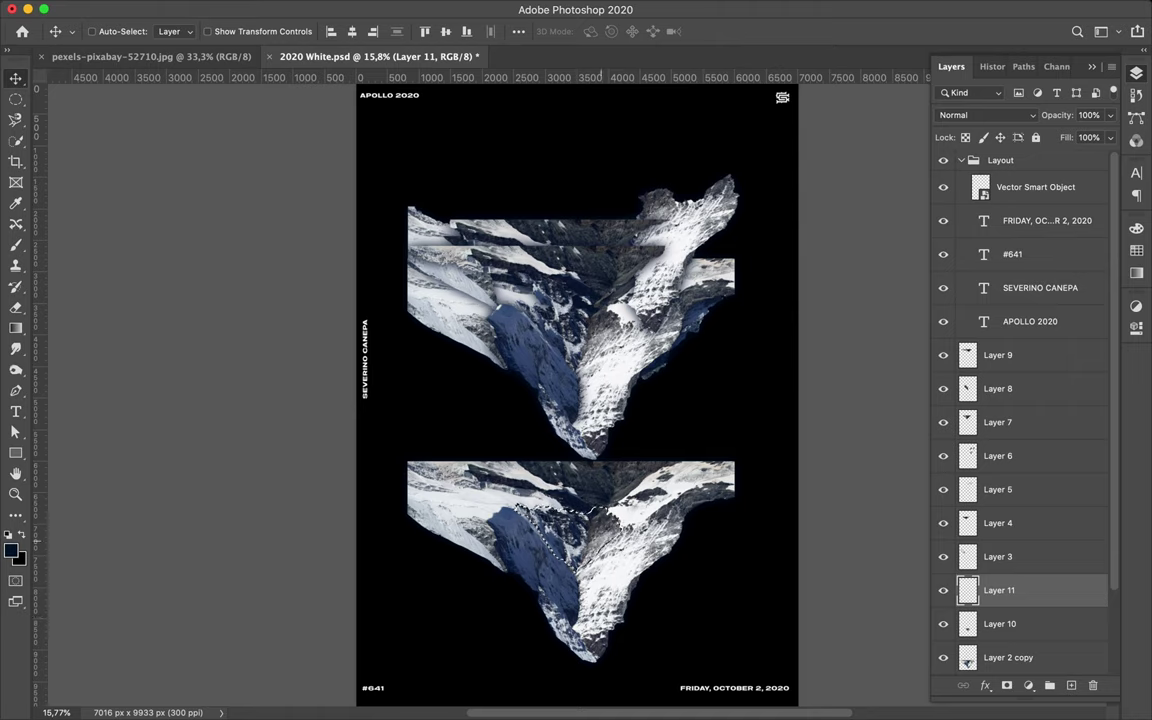
{"action": "key", "text": "b"}
{"action": "left_click_drag", "start_coordinate": [565, 535], "coordinate": [505, 490]}
{"action": "key", "text": "m"}
{"action": "left_click", "coordinate": [374, 9]}
{"action": "key", "text": "Escape"}
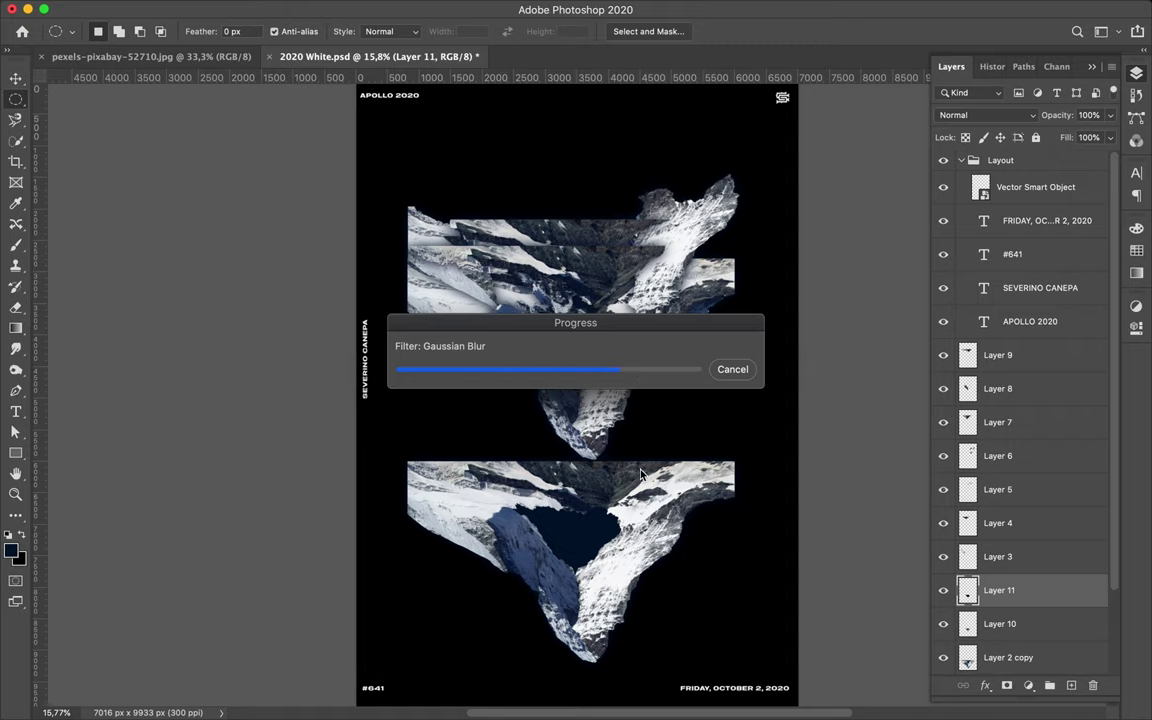
- Merge the dark patch Layer 11 into fragment Layer 10 and move it onto the upper mountain
{"action": "left_click", "coordinate": [1020, 624], "text": "shift"}
{"action": "scroll", "coordinate": [1023, 517], "scroll_direction": "down", "scroll_amount": 3}
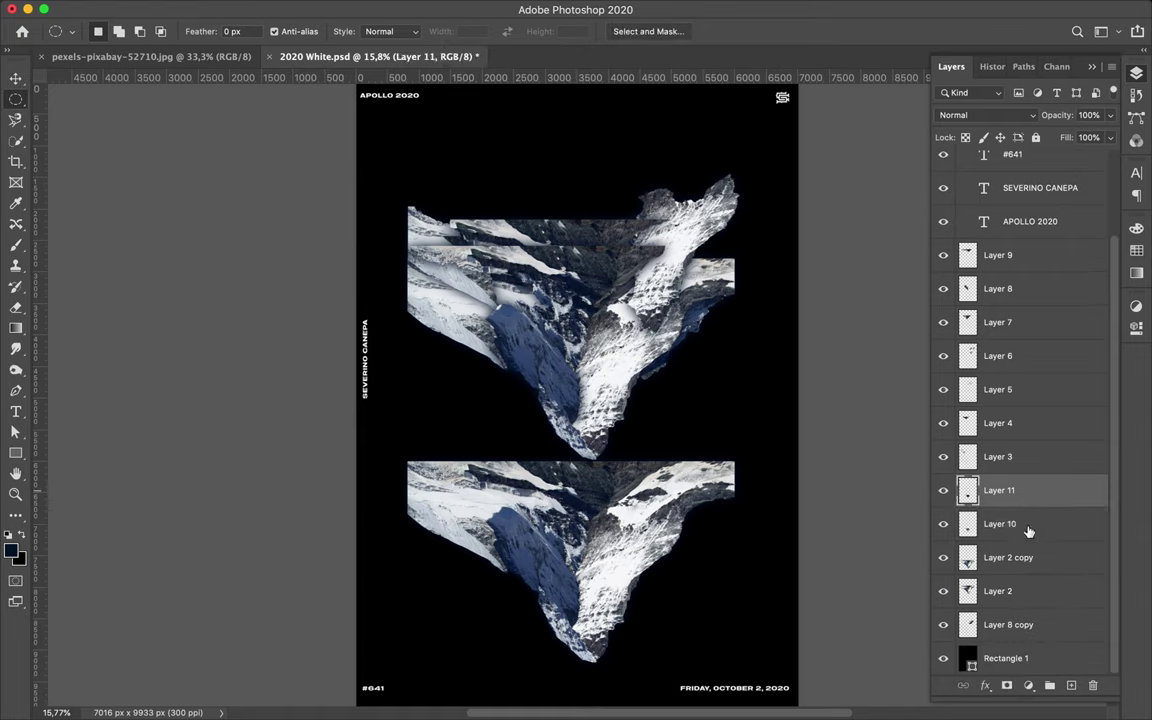
{"action": "left_click_drag", "start_coordinate": [1025, 494], "coordinate": [1028, 527]}
{"action": "left_click", "coordinate": [1023, 494], "text": "shift"}
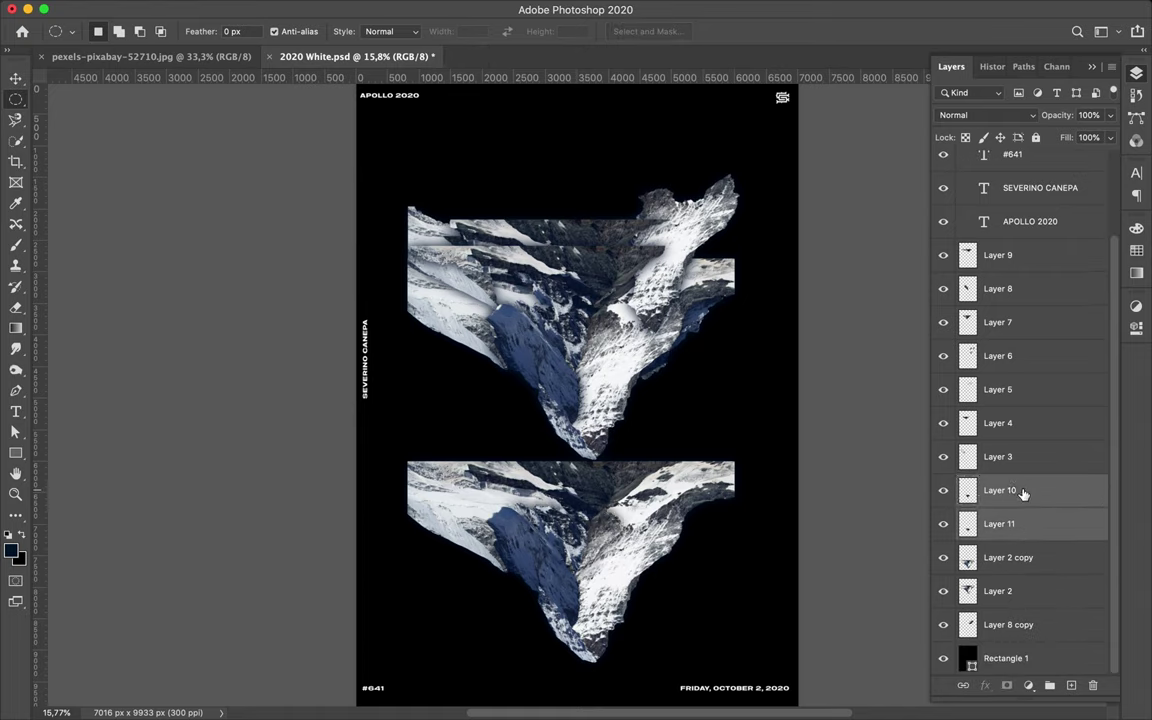
{"action": "key", "text": "ctrl+e"}
{"action": "key", "text": "v"}
{"action": "left_click_drag", "start_coordinate": [655, 452], "coordinate": [645, 330]}
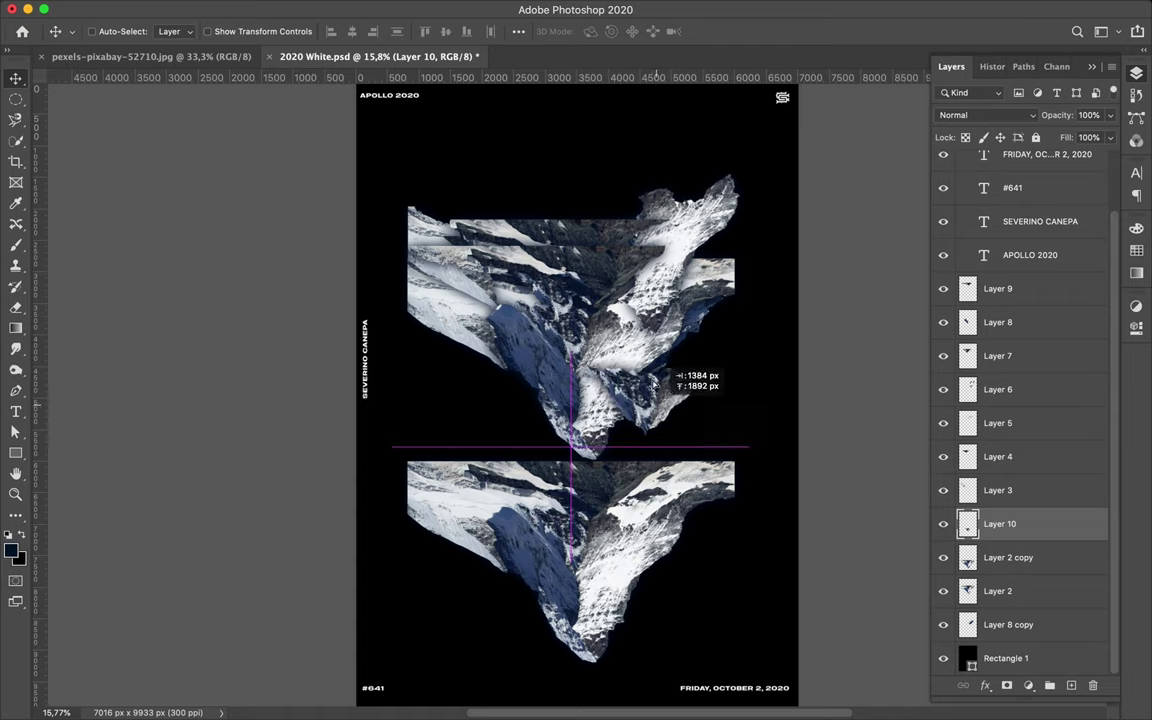
- Duplicate the shaded fragment to the collage's top-left and raise Layer 10 copy 2 above Layer 9
{"action": "mouse_move", "coordinate": [1030, 523]}
{"action": "left_mouse_down"}
{"action": "mouse_move", "coordinate": [1031, 627]}
{"action": "mouse_move", "coordinate": [1031, 612]}
{"action": "left_mouse_up"}
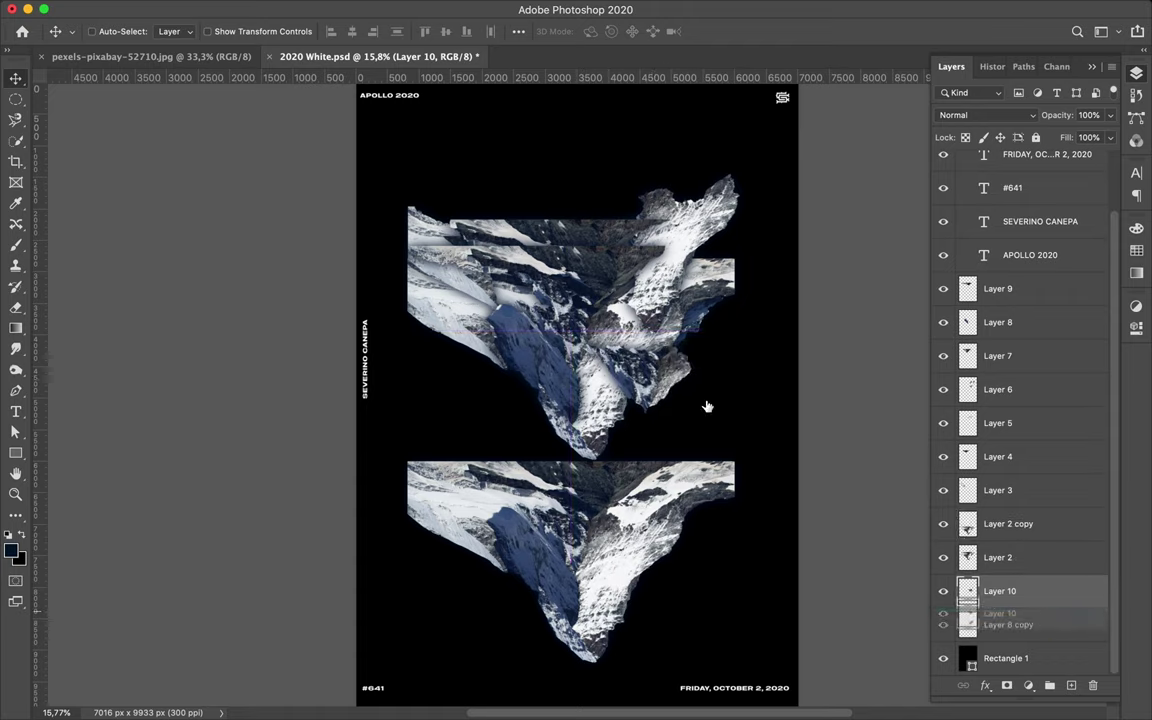
{"action": "left_click_drag", "start_coordinate": [511, 377], "coordinate": [500, 362], "text": "alt"}
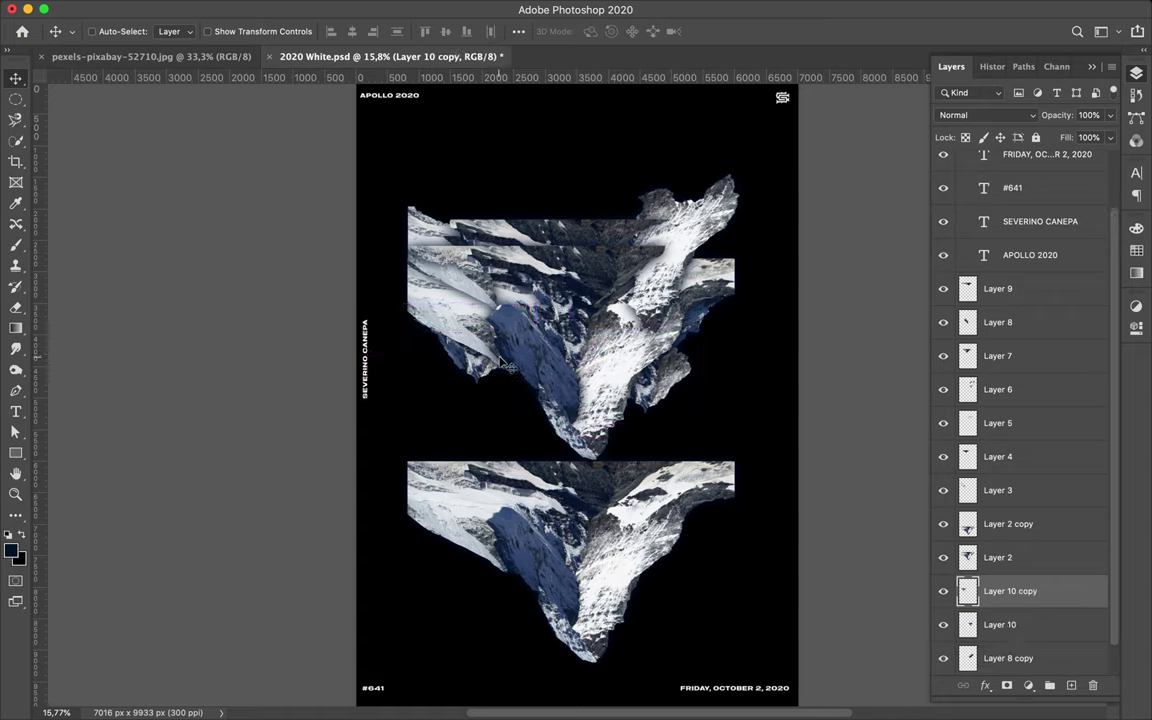
{"action": "left_click_drag", "start_coordinate": [511, 281], "coordinate": [440, 210], "text": "alt"}
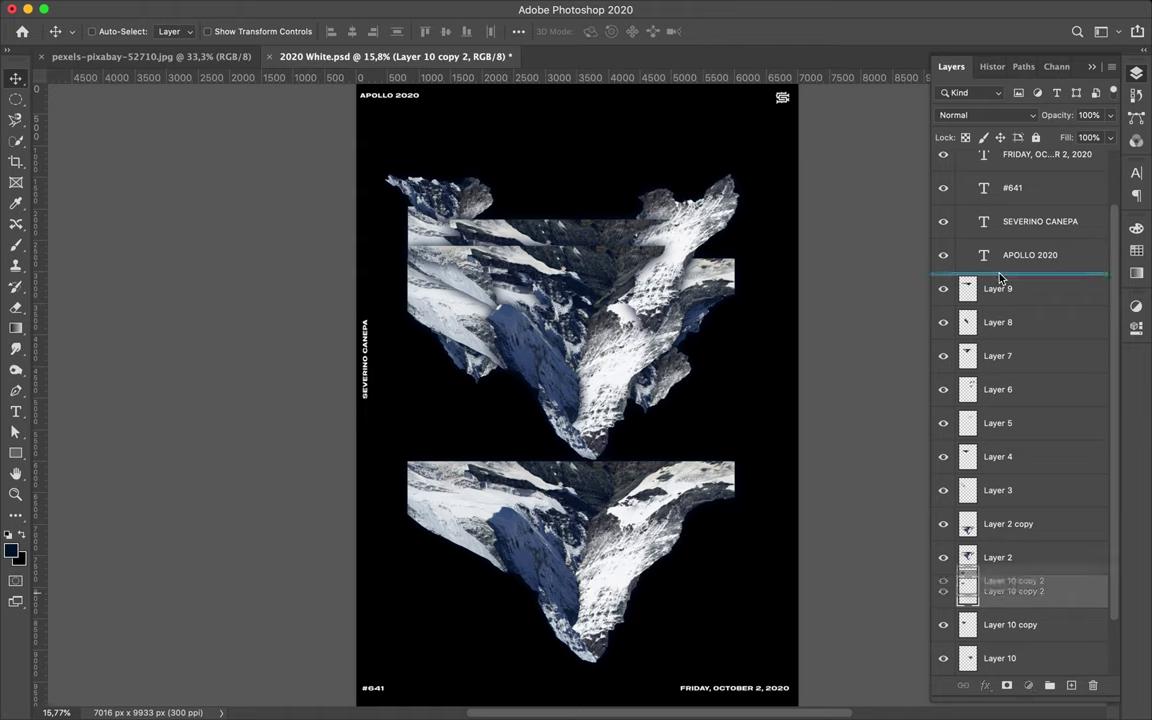
{"action": "left_click_drag", "start_coordinate": [928, 532], "coordinate": [900, 268]}
- Duplicate Layer 2 to the bottom of the layer stack
{"action": "left_click", "coordinate": [997, 591]}
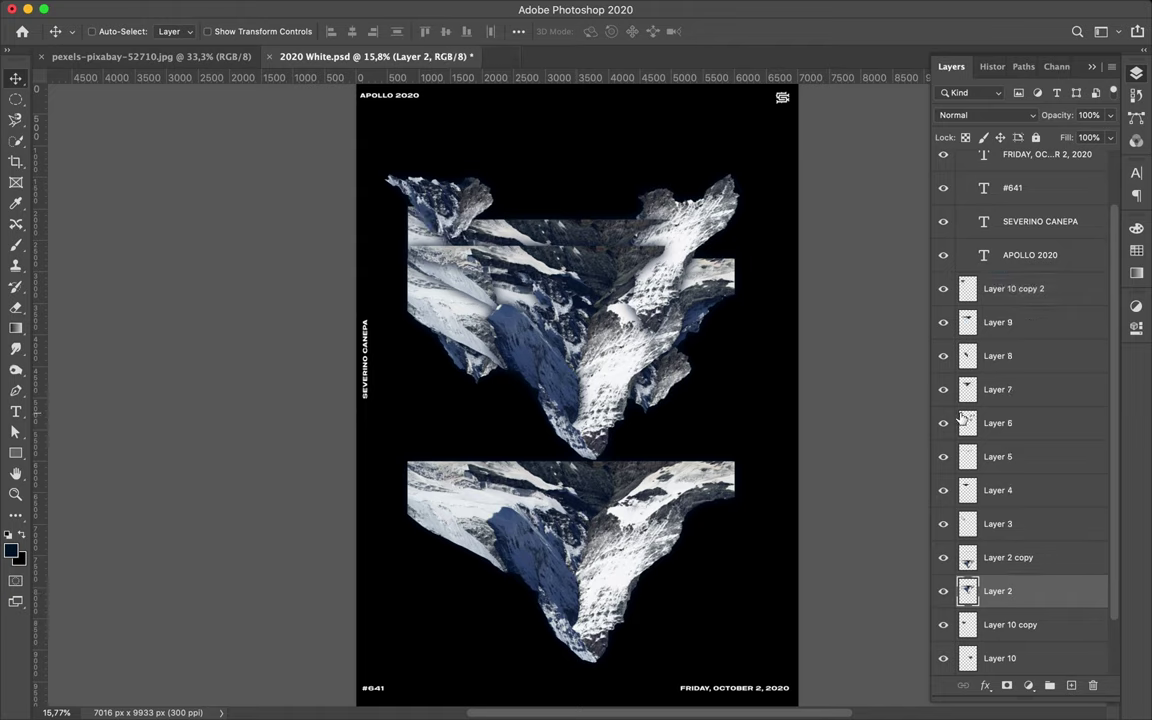
{"action": "scroll", "coordinate": [1009, 455], "scroll_direction": "down", "scroll_amount": 2}
{"action": "left_click_drag", "start_coordinate": [1040, 524], "coordinate": [990, 642], "text": "alt"}
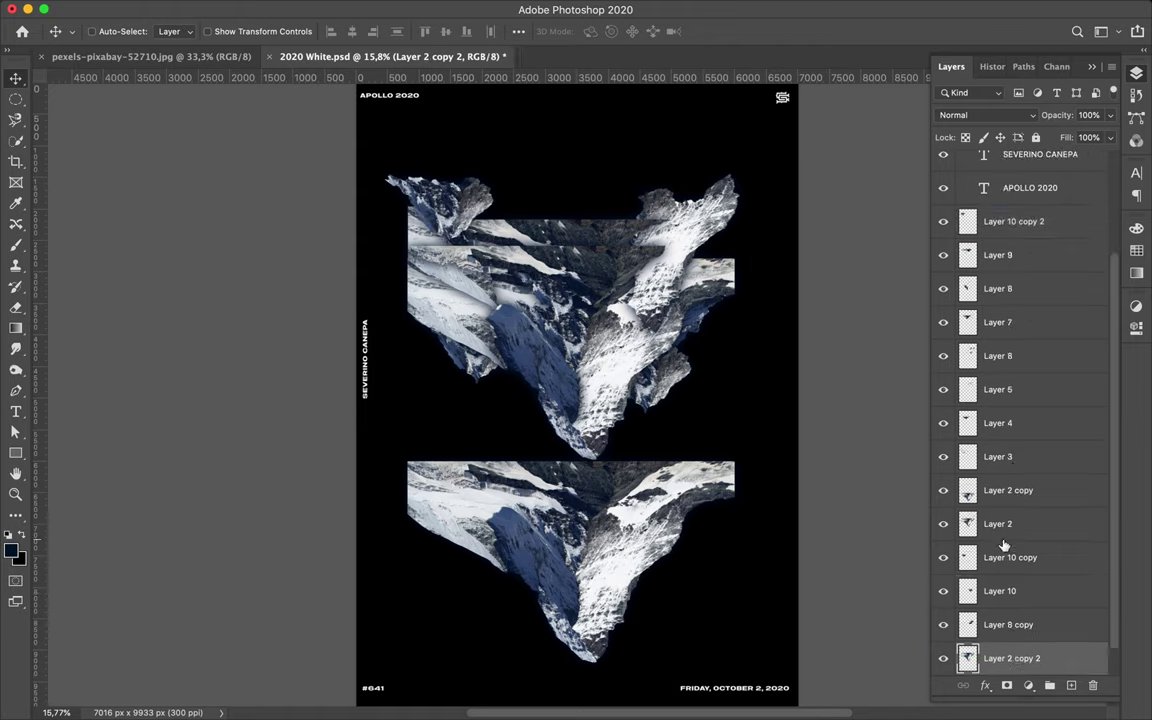
{"action": "scroll", "coordinate": [1008, 517], "scroll_direction": "down", "scroll_amount": 1}
- Place another mountain copy up top, rotate it, and move it to the right
{"action": "mouse_move", "coordinate": [651, 313]}
{"action": "left_mouse_down"}
{"action": "mouse_move", "coordinate": [758, 285]}
{"action": "mouse_move", "coordinate": [503, 246]}
{"action": "left_mouse_up"}
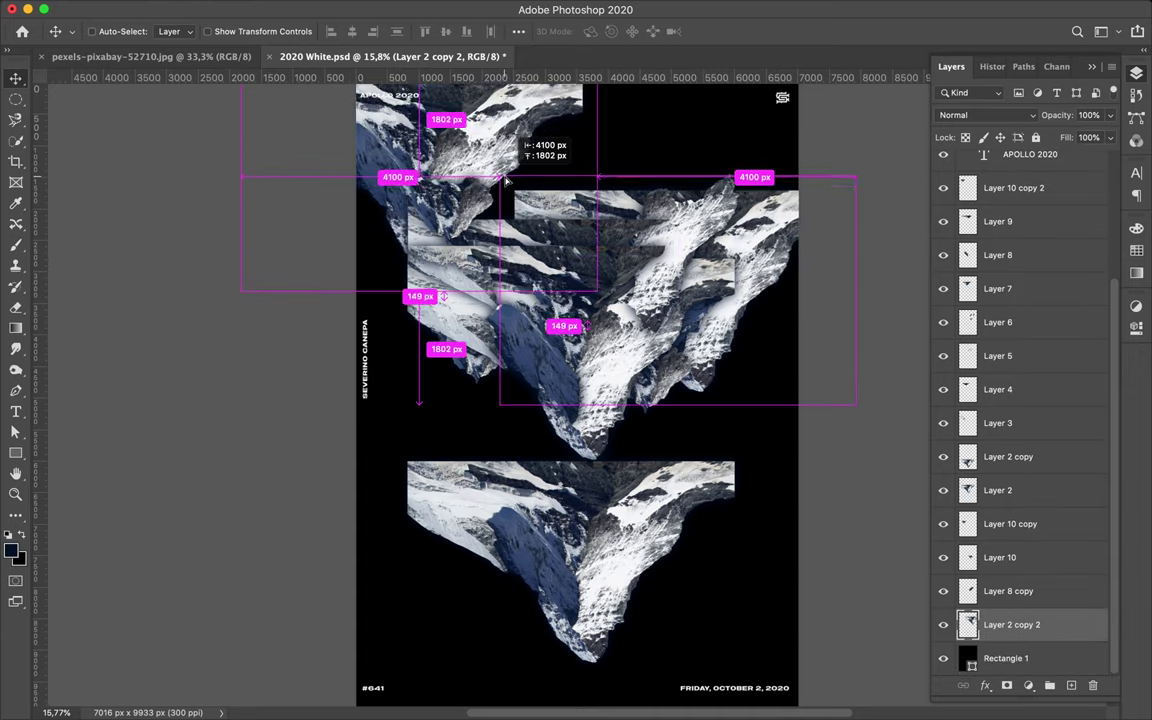
{"action": "mouse_move", "coordinate": [503, 246]}
{"action": "left_mouse_down", "text": "alt"}
{"action": "mouse_move", "coordinate": [724, 156]}
{"action": "mouse_move", "coordinate": [548, 145]}
{"action": "mouse_move", "coordinate": [540, 156]}
{"action": "mouse_move", "coordinate": [532, 145]}
{"action": "mouse_move", "coordinate": [601, 194]}
{"action": "left_mouse_up", "text": "alt"}
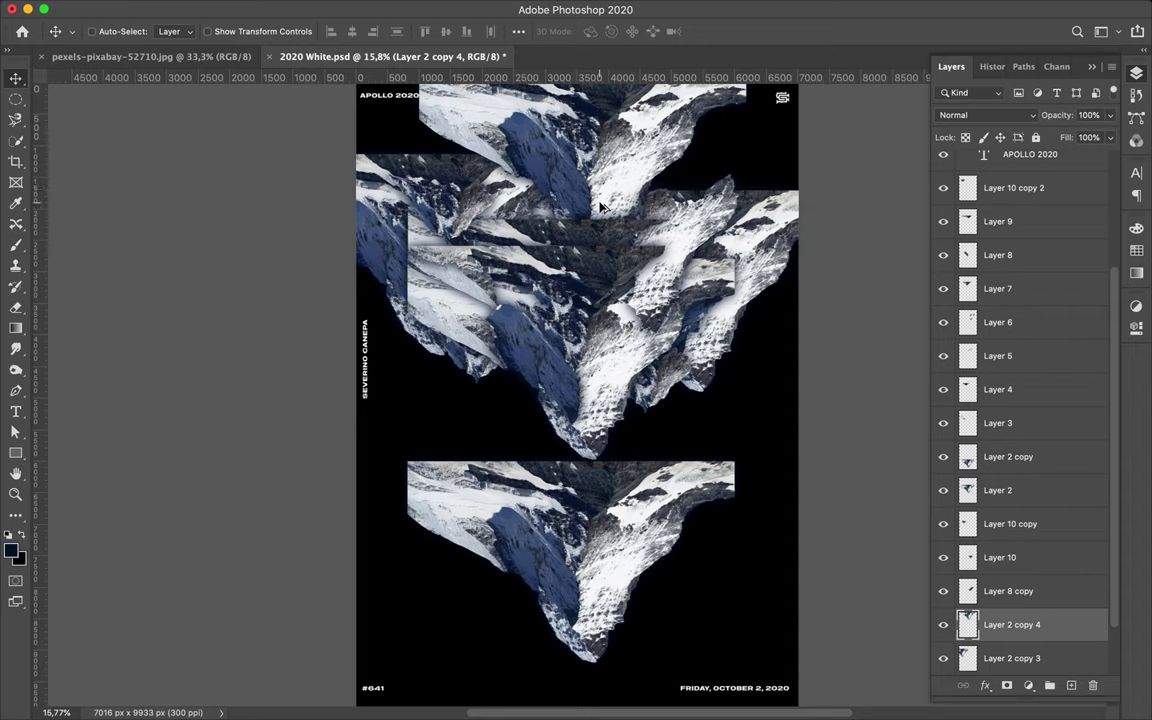
{"action": "mouse_move", "coordinate": [655, 197]}
{"action": "left_mouse_down"}
{"action": "mouse_move", "coordinate": [660, 181]}
{"action": "mouse_move", "coordinate": [712, 183]}
{"action": "left_mouse_up"}
{"action": "key", "text": "ctrl+t"}
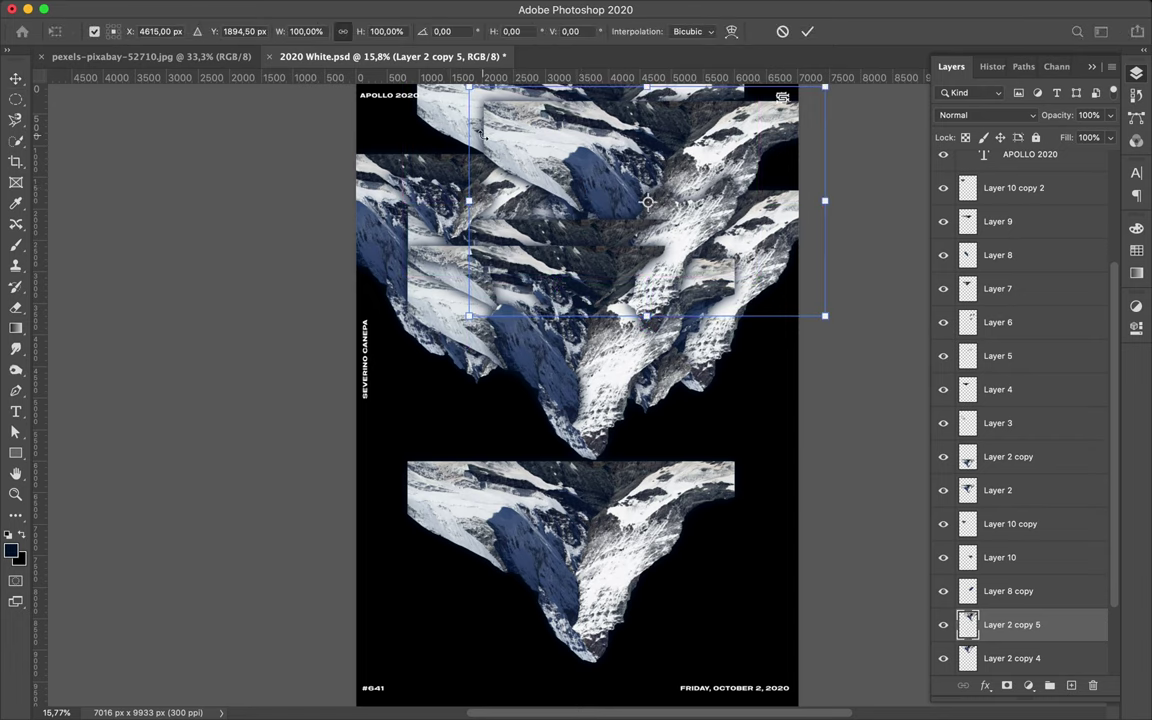
{"action": "left_click_drag", "start_coordinate": [484, 114], "coordinate": [545, 62]}
{"action": "type", "text": "90"}
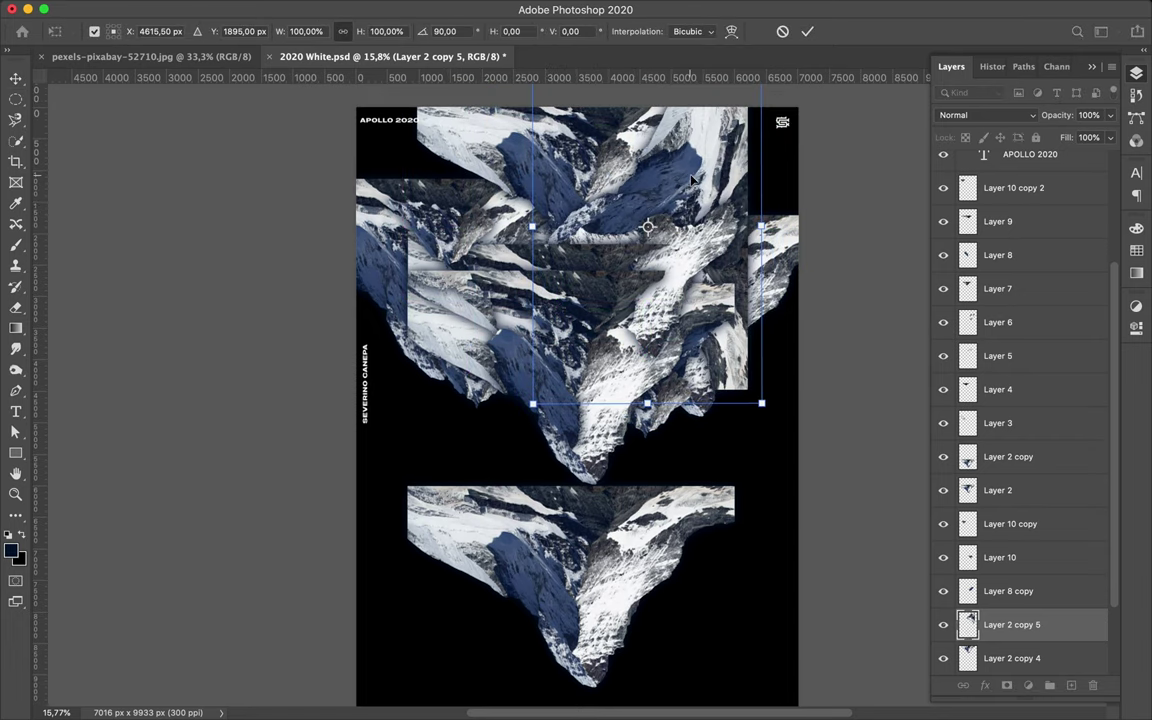
{"action": "key", "text": "Return"}
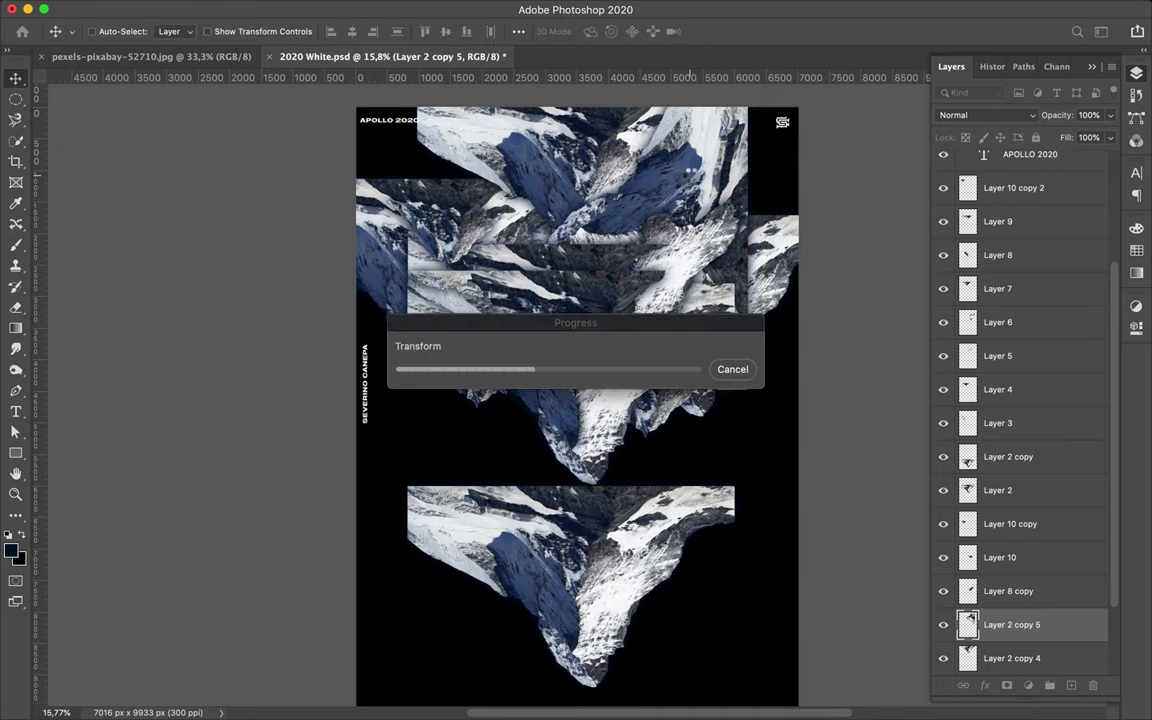
{"action": "mouse_move", "coordinate": [580, 165]}
{"action": "left_mouse_down"}
{"action": "mouse_move", "coordinate": [698, 186]}
{"action": "mouse_move", "coordinate": [700, 300]}
{"action": "left_mouse_up"}
- Move Layer 2 copy 5 above Layer 2 copy 4 and toggle its visibility to compare
{"action": "scroll", "coordinate": [1071, 523], "scroll_direction": "down", "scroll_amount": 3}
{"action": "left_click_drag", "start_coordinate": [1071, 523], "coordinate": [1041, 642]}
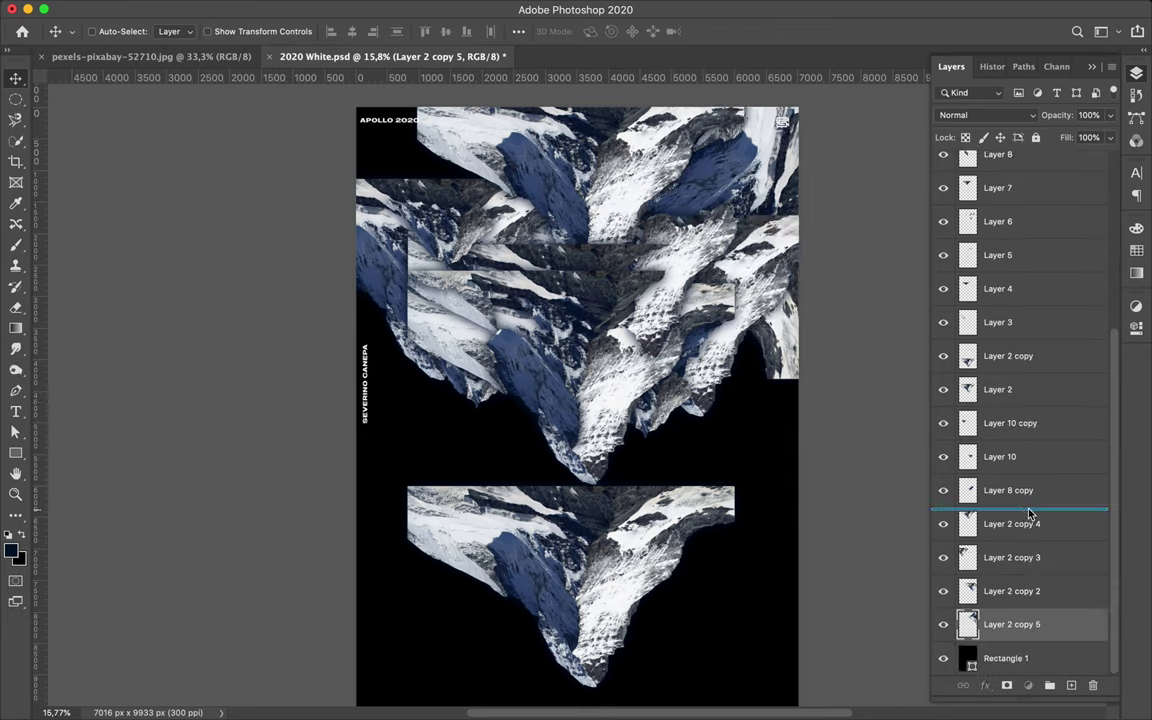
{"action": "left_click_drag", "start_coordinate": [1030, 515], "coordinate": [1030, 508]}
{"action": "left_click", "coordinate": [943, 524]}
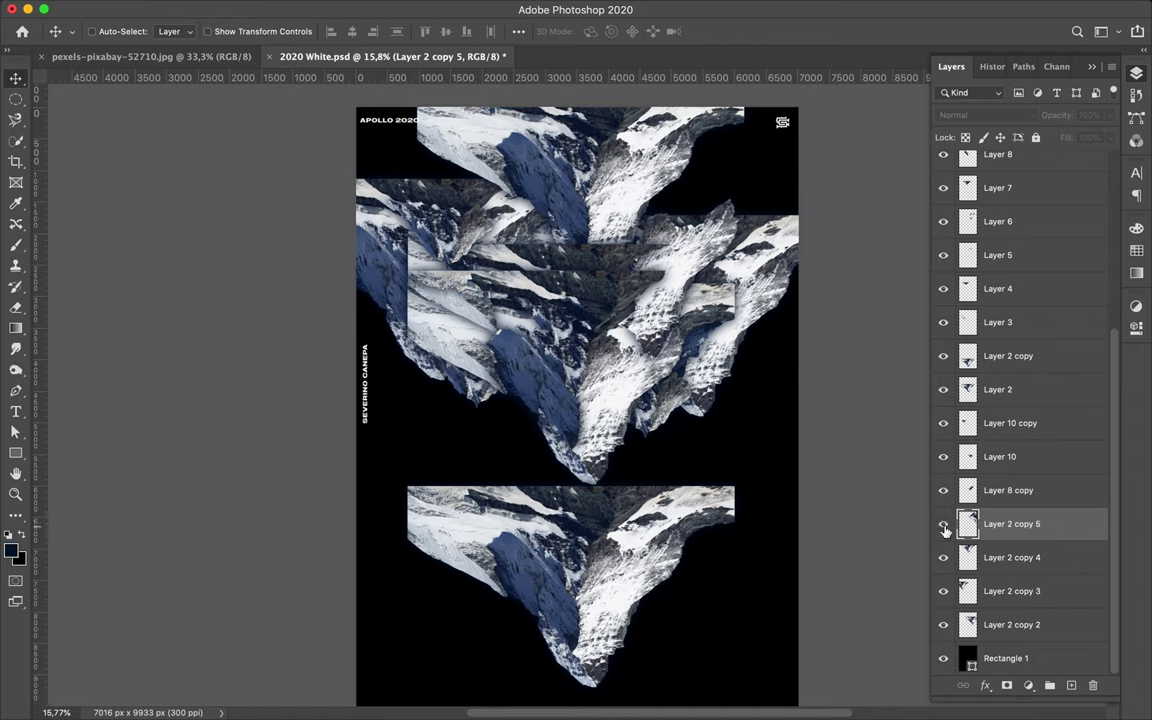
{"action": "left_click", "coordinate": [943, 525]}
- Duplicate the Layer 8 piece, rotate it nearly upside down, and set it along the right edge
{"action": "mouse_move", "coordinate": [490, 348]}
{"action": "left_mouse_down"}
{"action": "mouse_move", "coordinate": [742, 366]}
{"action": "mouse_move", "coordinate": [727, 350]}
{"action": "left_mouse_up"}
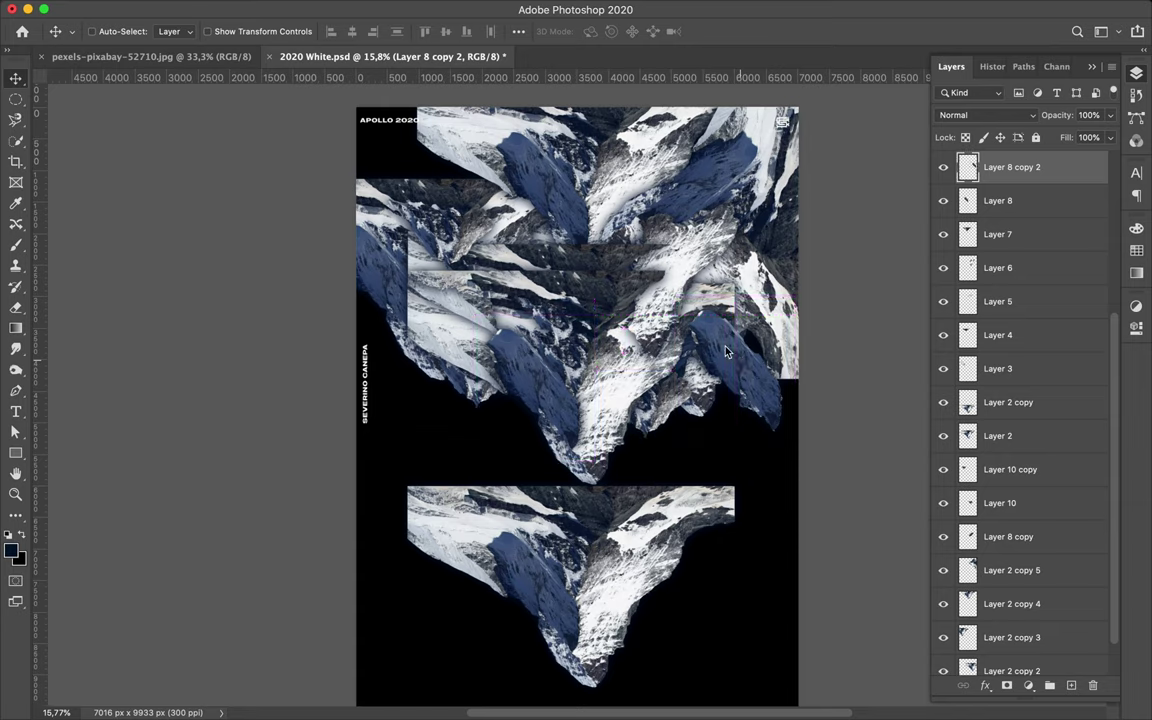
{"action": "key", "text": "ctrl+t"}
{"action": "left_click_drag", "start_coordinate": [815, 350], "coordinate": [800, 447]}
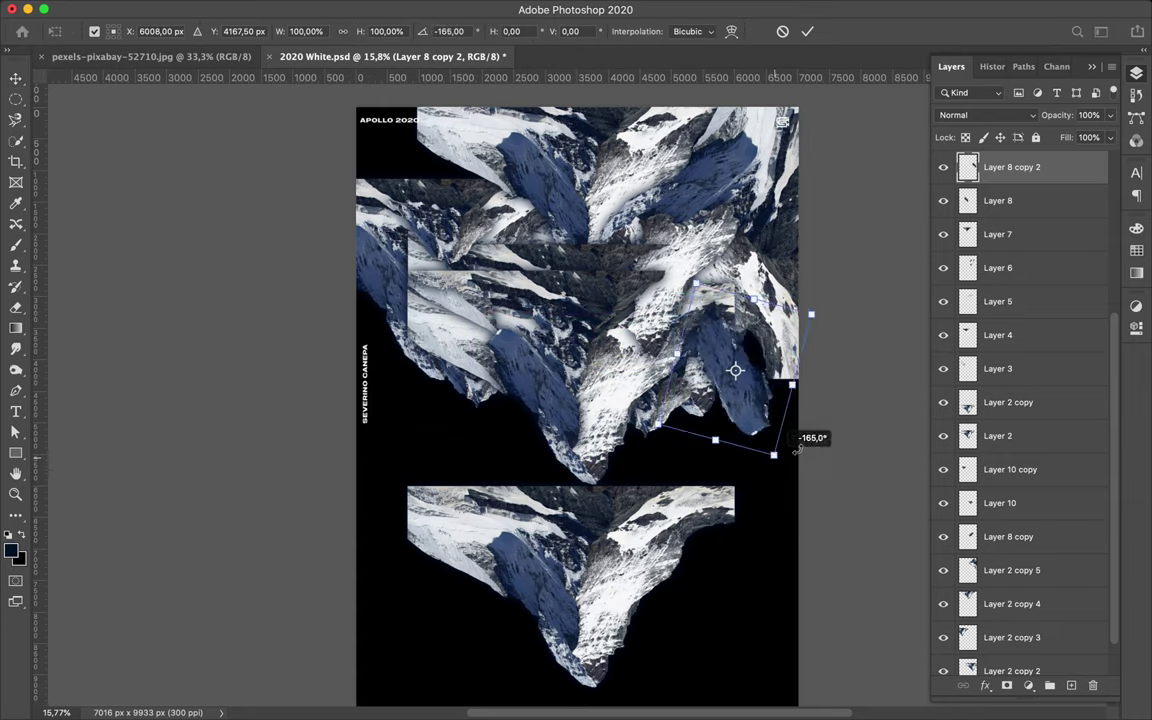
{"action": "key", "text": "Return"}
{"action": "left_click_drag", "start_coordinate": [745, 370], "coordinate": [745, 328]}
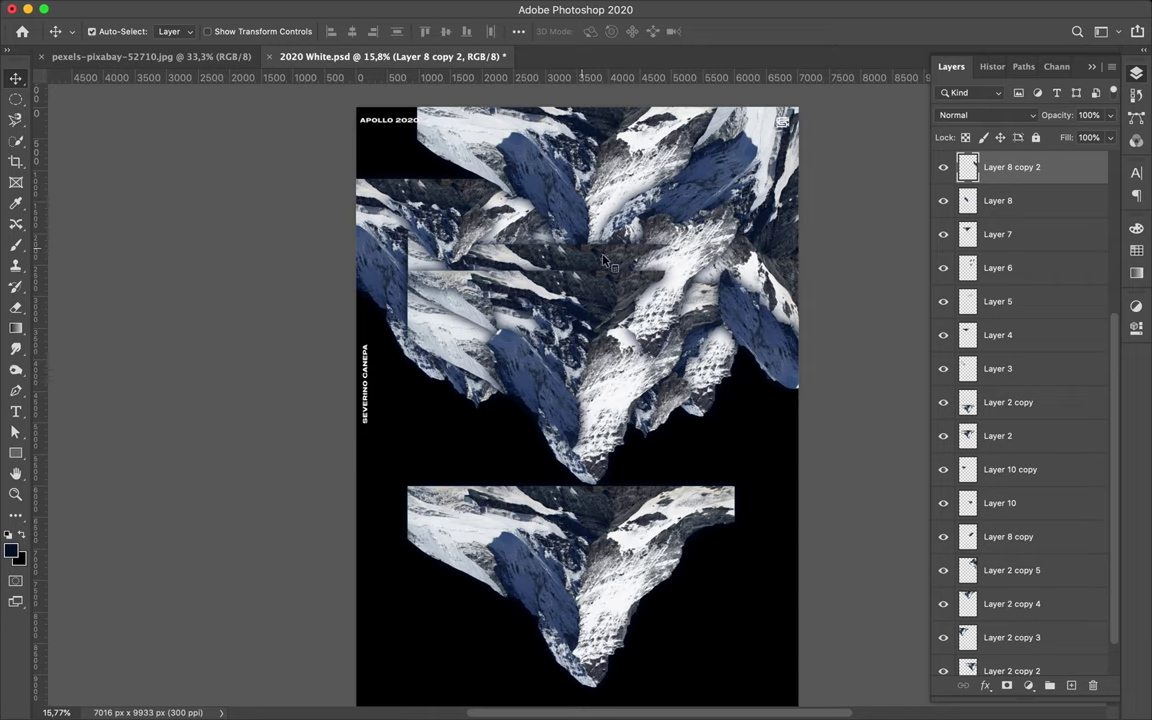
- Duplicate Layer 7, rotate the copy a quarter turn, and move it to the top-left corner
{"action": "left_click", "coordinate": [618, 256]}
{"action": "key", "text": "ctrl+t"}
{"action": "mouse_move", "coordinate": [474, 173]}
{"action": "left_mouse_down"}
{"action": "mouse_move", "coordinate": [354, 124]}
{"action": "mouse_move", "coordinate": [388, 150]}
{"action": "left_mouse_up"}
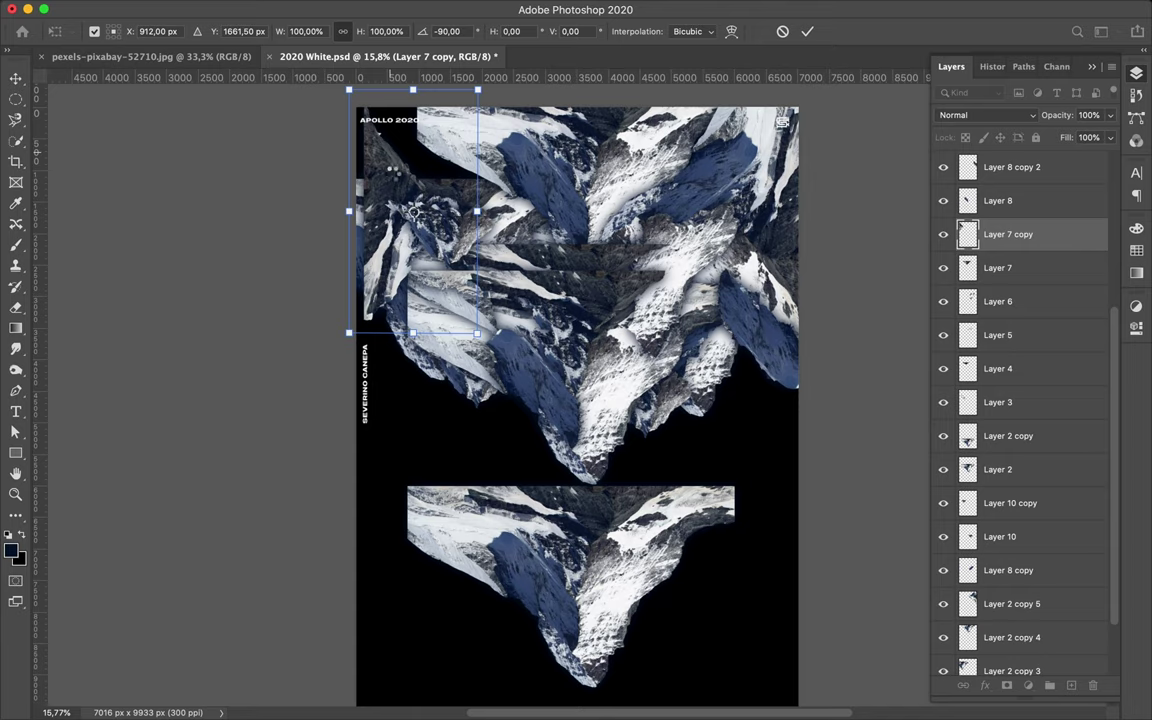
{"action": "key", "text": "Return"}
{"action": "left_click_drag", "start_coordinate": [399, 299], "coordinate": [384, 108]}
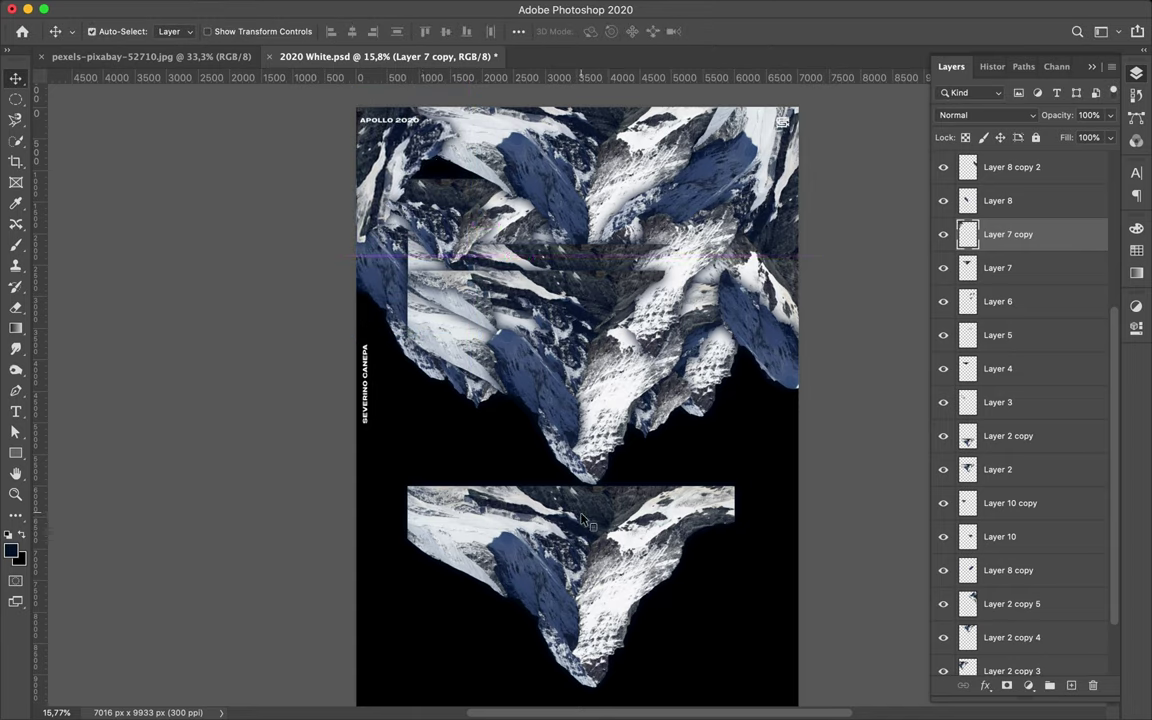
{"action": "left_click", "coordinate": [617, 563]}
- Trace the lower mountain's peak with the Magnetic Lasso and copy it onto new layers
{"action": "left_click", "coordinate": [632, 628]}
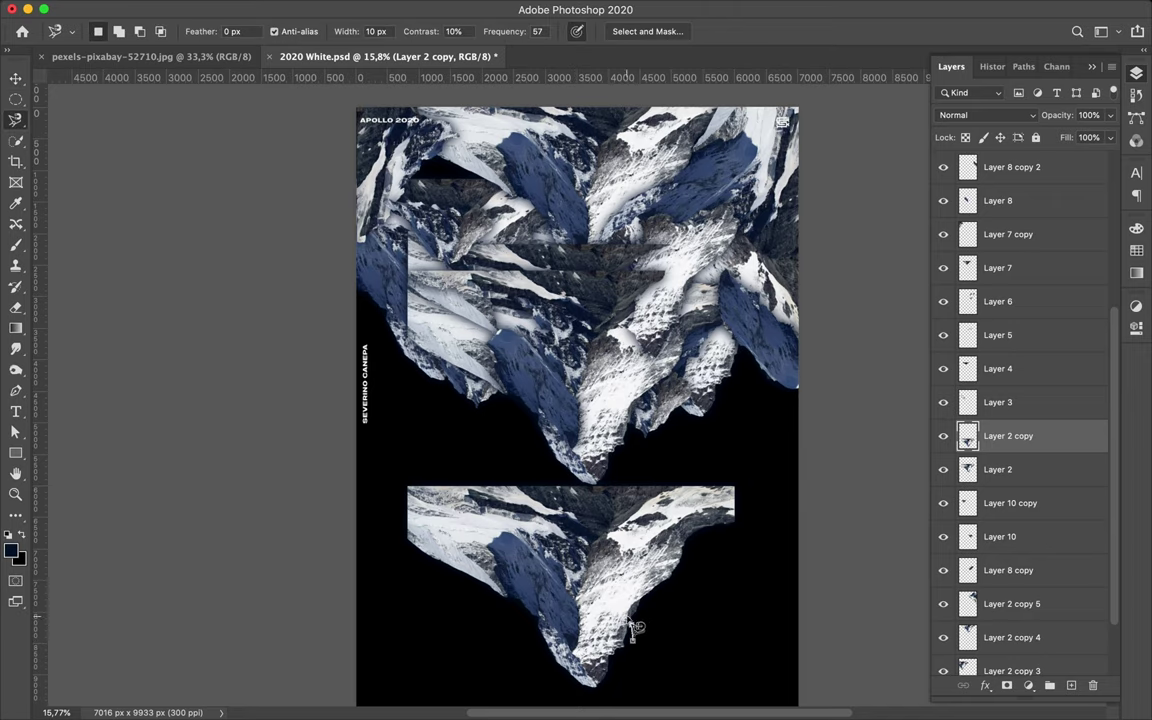
{"action": "left_click", "coordinate": [634, 638]}
{"action": "key", "text": "ctrl+j"}
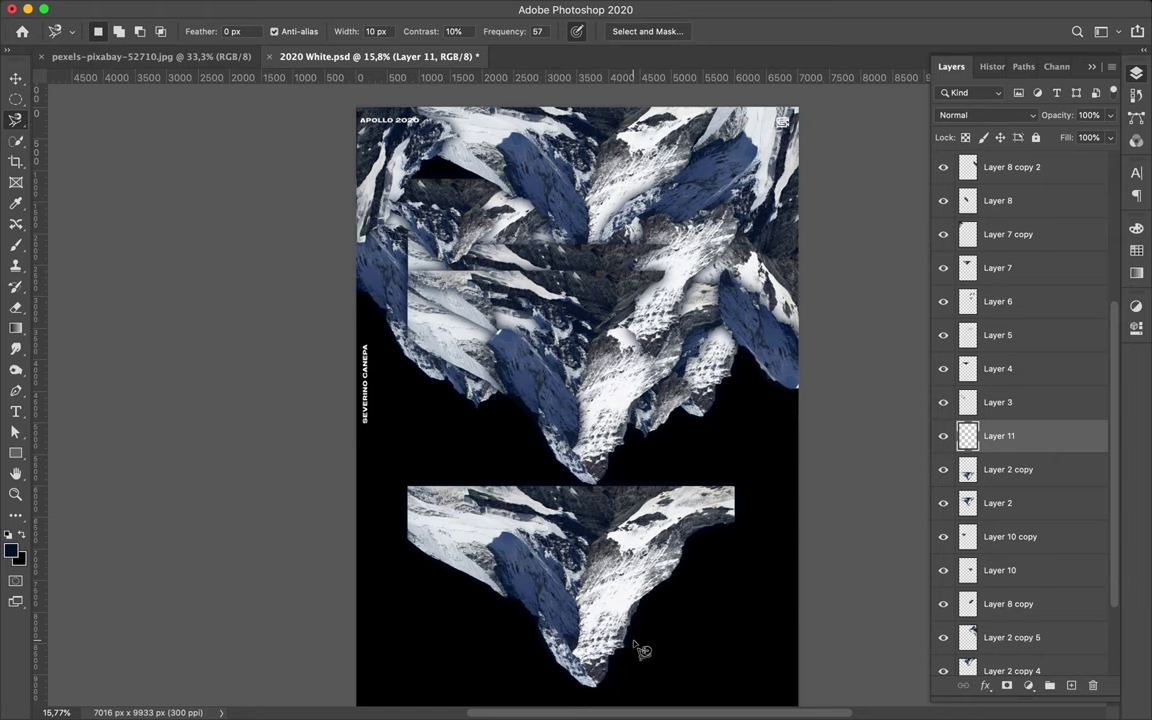
{"action": "left_click", "coordinate": [597, 562]}
{"action": "key", "text": "Escape"}
{"action": "key", "text": "v"}
{"action": "key", "text": "ctrl+j"}
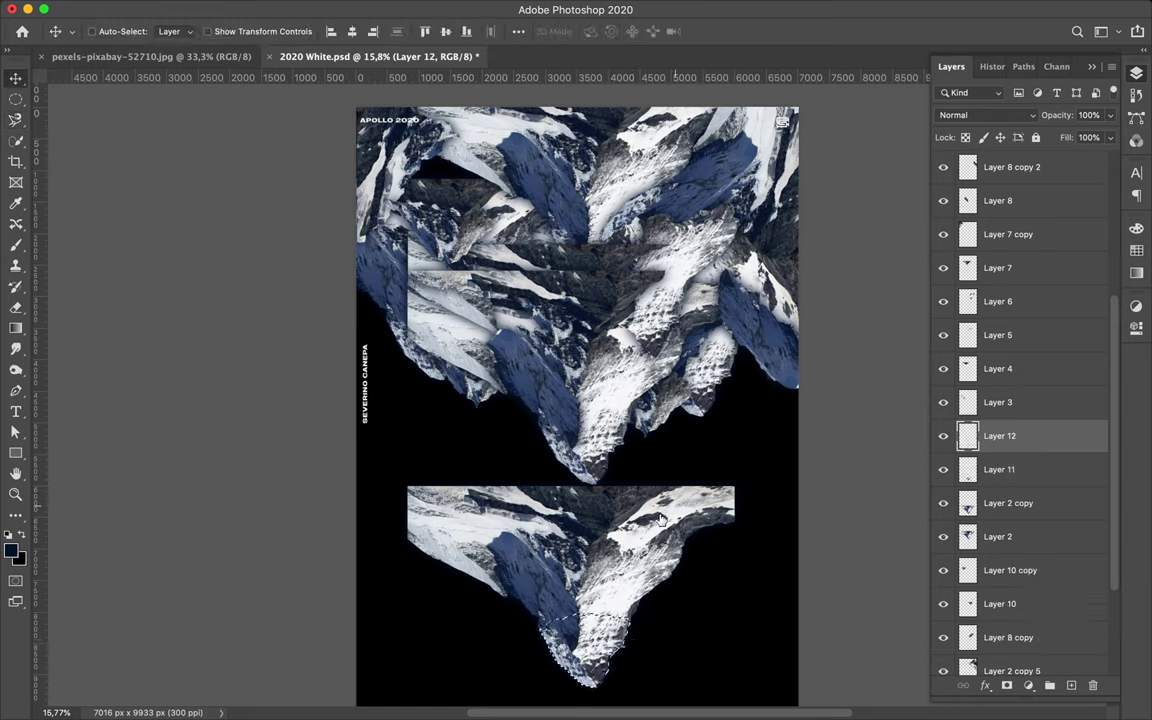
- Fill the peak outline dark on Layer 12, deselect, blur it, and merge it beneath Layer 11
{"action": "key", "text": "b"}
{"action": "left_click", "coordinate": [575, 630]}
{"action": "key", "text": "l"}
{"action": "key", "text": "b"}
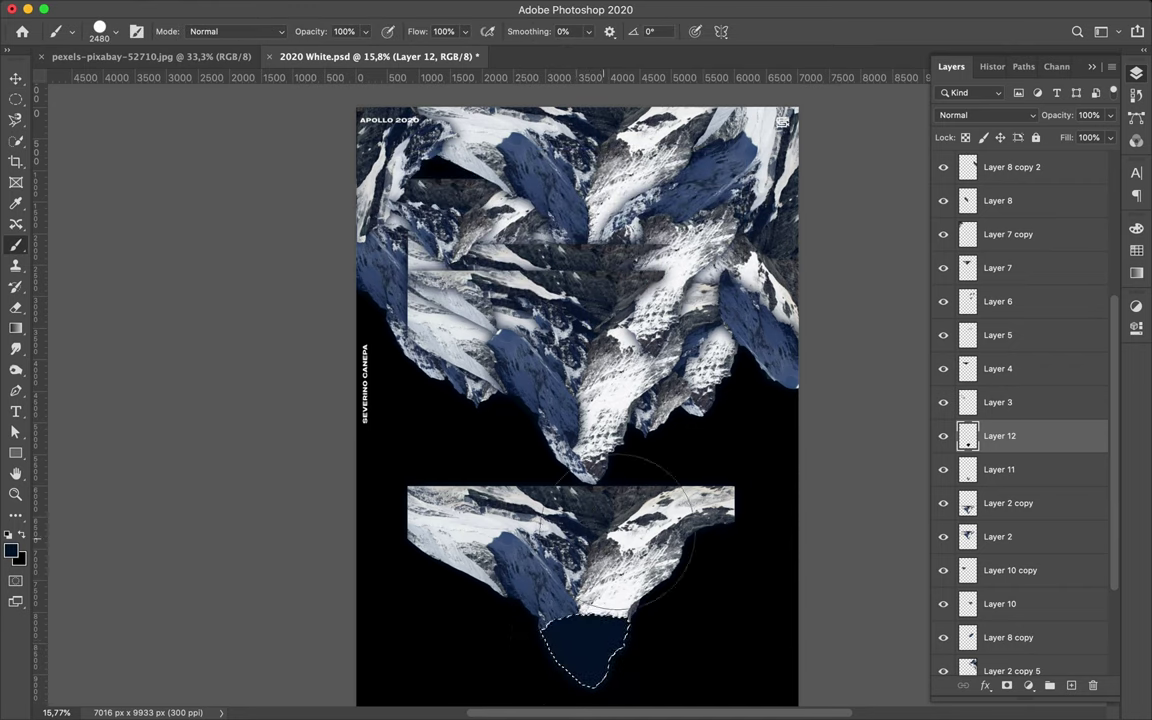
{"action": "key", "text": "m"}
{"action": "key", "text": "ctrl+d"}
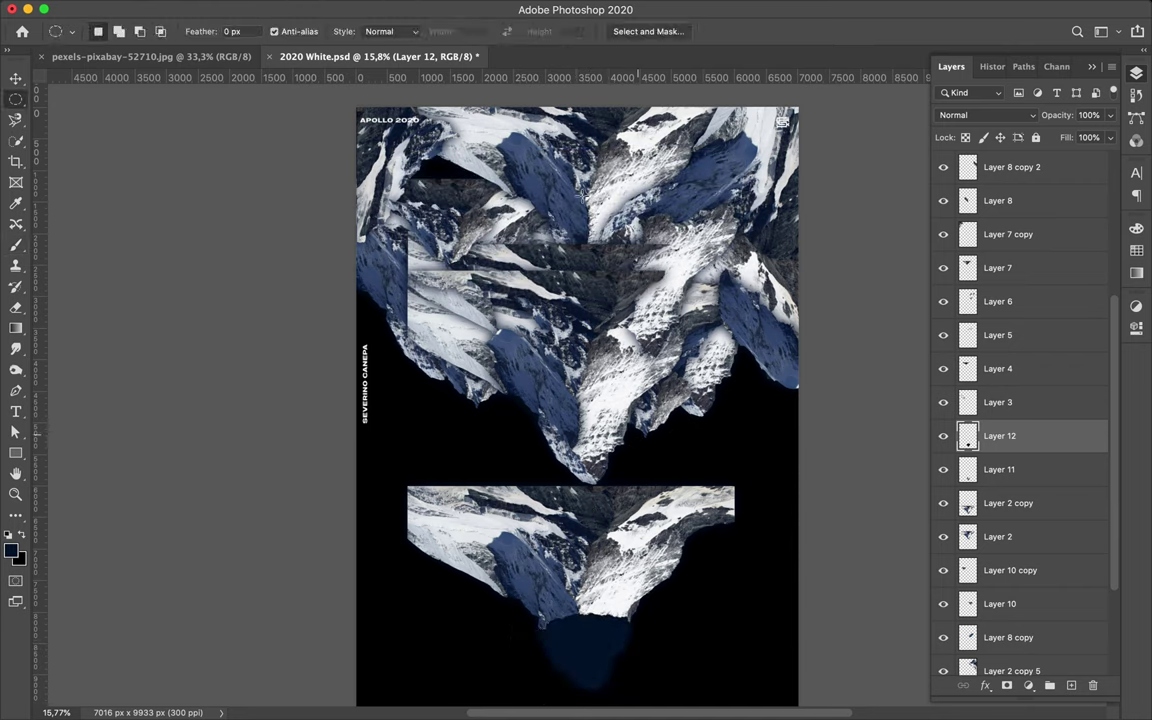
{"action": "key", "text": "v"}
{"action": "left_click", "coordinate": [386, 10]}
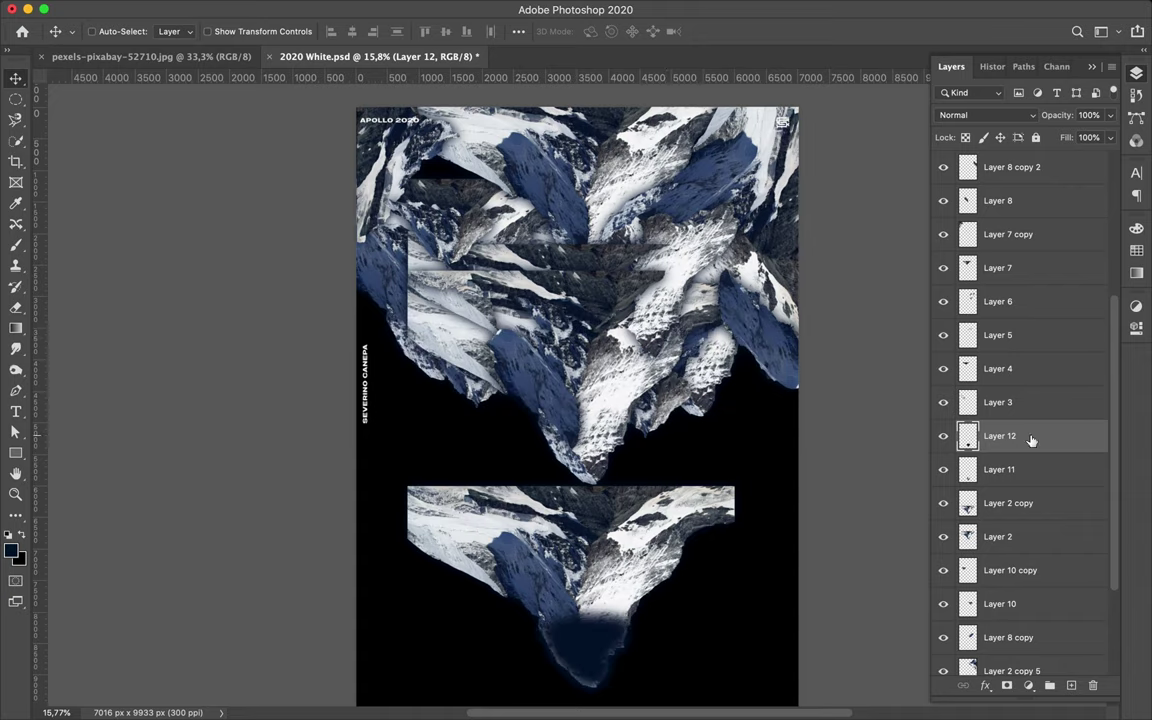
{"action": "left_click_drag", "start_coordinate": [1031, 440], "coordinate": [1030, 486]}
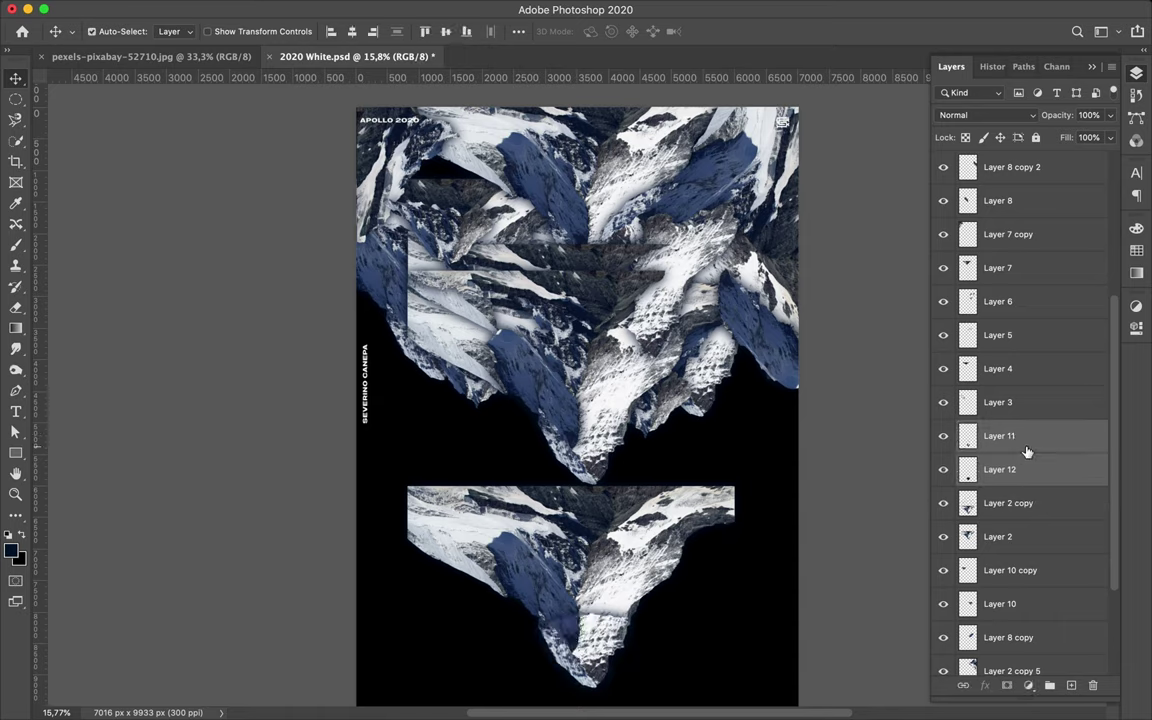
{"action": "key", "text": "ctrl+e"}
- Reorder Layer 7 and move the Layer 11 peak piece into the upper collage above Layer 10 copy 2
{"action": "left_click", "coordinate": [1015, 268]}
{"action": "mouse_move", "coordinate": [1012, 201]}
{"action": "left_mouse_down"}
{"action": "mouse_move", "coordinate": [1004, 344]}
{"action": "mouse_move", "coordinate": [1003, 262]}
{"action": "left_mouse_up"}
{"action": "left_click", "coordinate": [542, 582]}
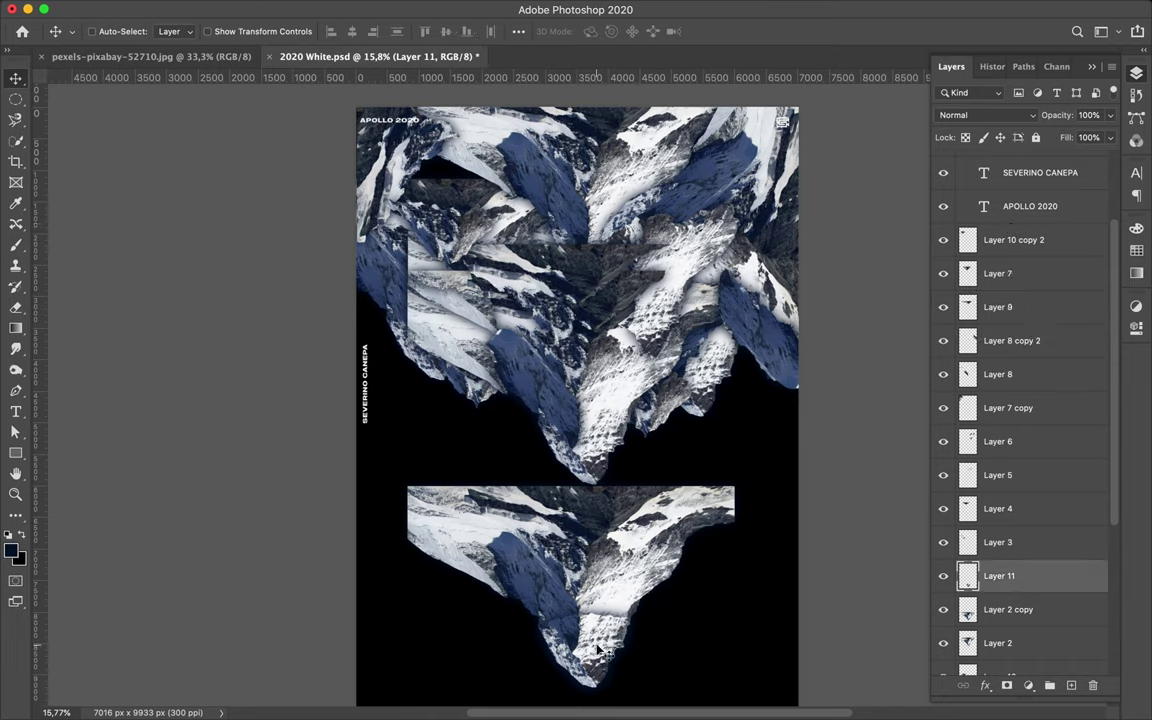
{"action": "mouse_move", "coordinate": [607, 298]}
{"action": "left_mouse_down"}
{"action": "mouse_move", "coordinate": [601, 230]}
{"action": "mouse_move", "coordinate": [613, 222]}
{"action": "left_mouse_up"}
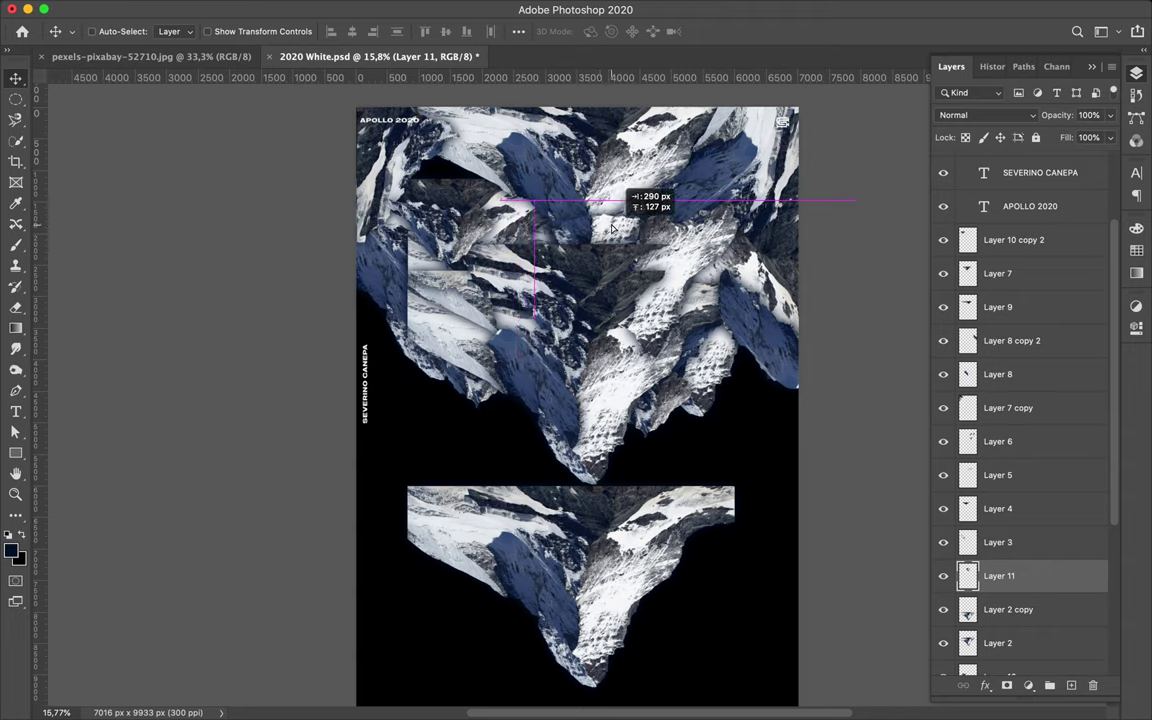
{"action": "left_click_drag", "start_coordinate": [1020, 576], "coordinate": [1020, 231]}
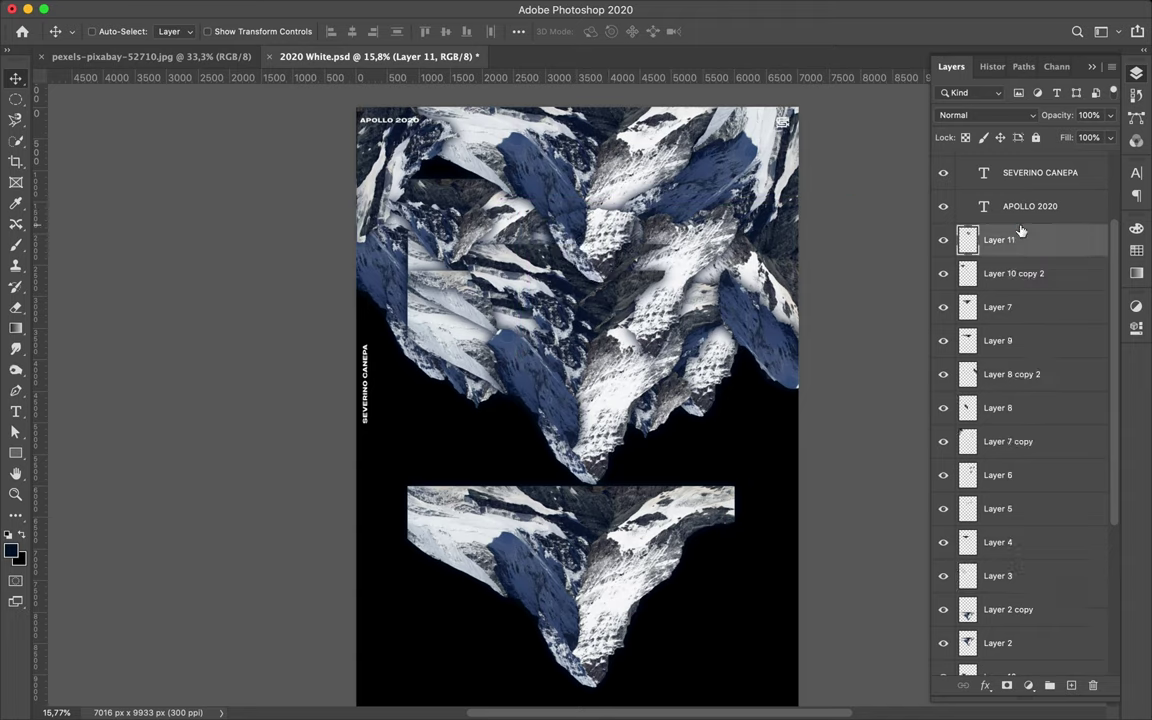
- Duplicate Layer 8 copy 2 as Layer 8 copy 3 and send it to the bottom of the stack
{"action": "left_click", "coordinate": [700, 327], "text": "super"}
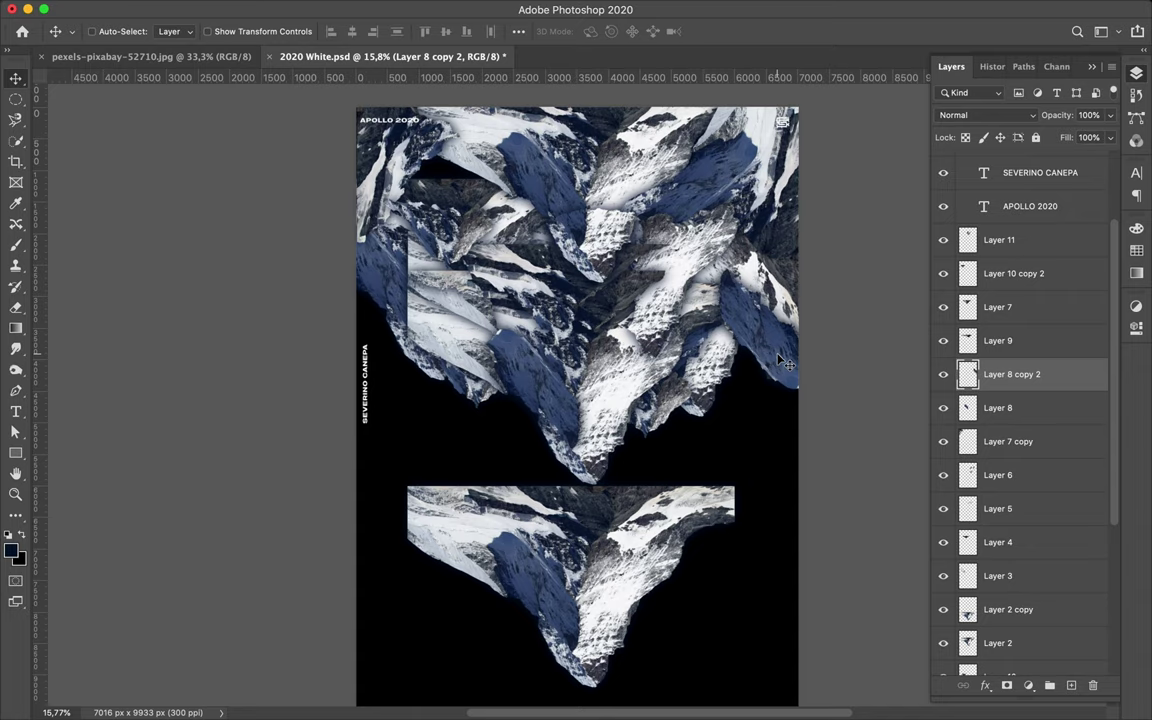
{"action": "left_click_drag", "start_coordinate": [705, 325], "coordinate": [416, 180]}
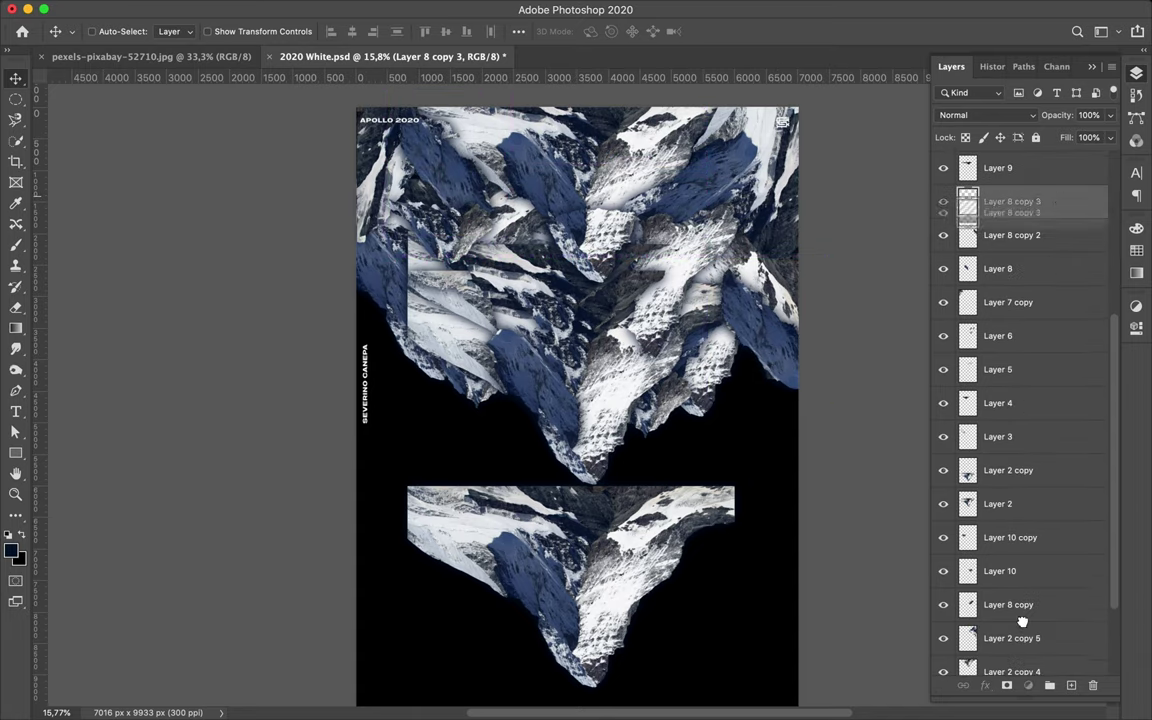
{"action": "left_click_drag", "start_coordinate": [1038, 268], "coordinate": [1024, 617]}
{"action": "left_click_drag", "start_coordinate": [1024, 520], "coordinate": [1016, 645]}
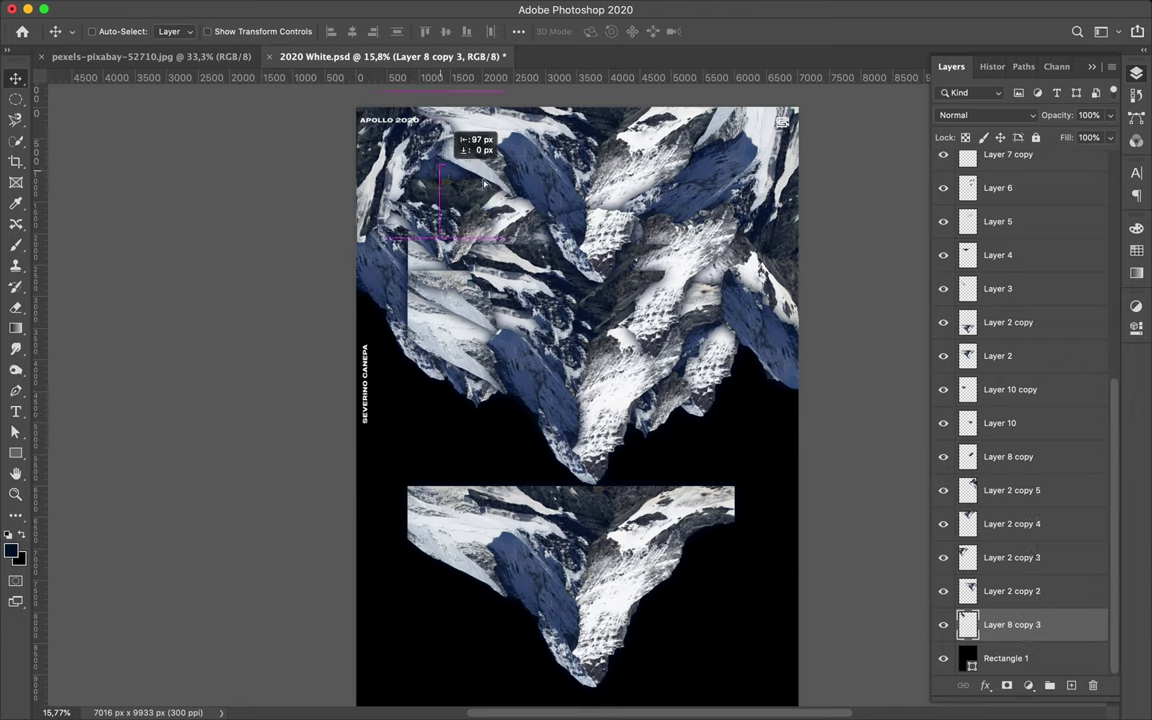
- Delete the lower mountain piece and select every collage layer from Layer 11 down
{"action": "left_click", "coordinate": [540, 520], "text": "super"}
{"action": "key", "text": "Delete"}
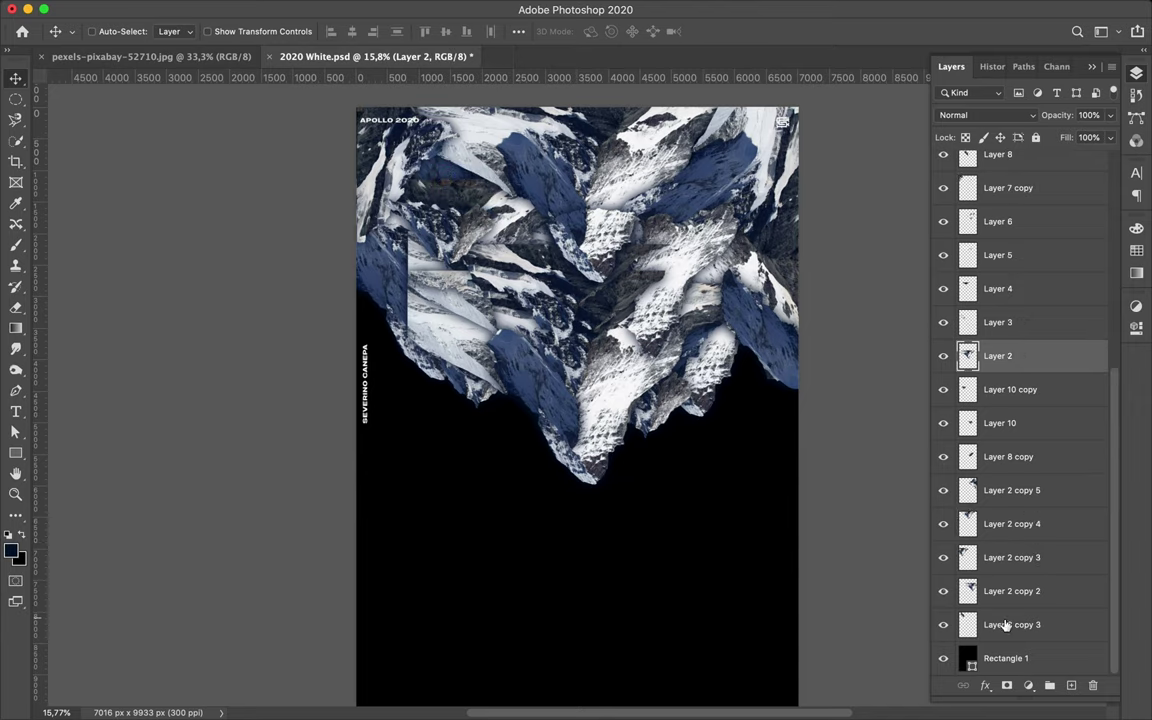
{"action": "left_click", "coordinate": [990, 624]}
{"action": "scroll", "coordinate": [1010, 522], "scroll_direction": "up", "scroll_amount": 5}
{"action": "left_click", "coordinate": [1018, 358], "text": "shift"}
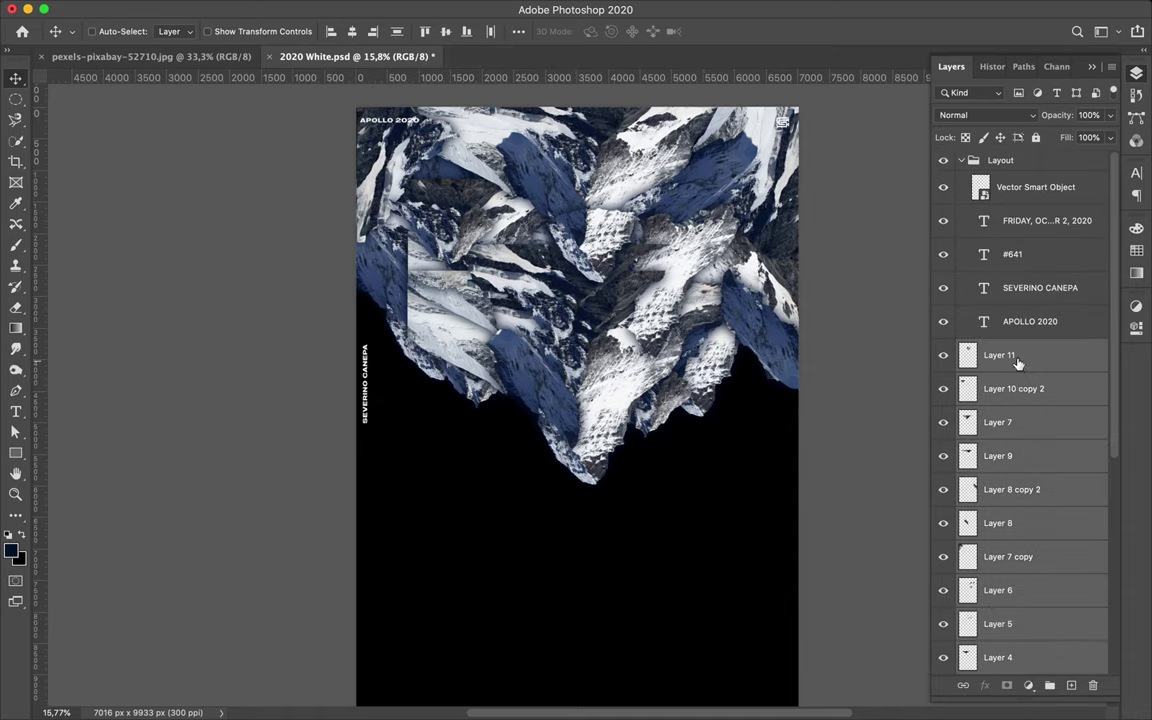
- Duplicate all collage layers, rotate the copy exactly 180°, and place it in the poster's lower half
{"action": "key", "text": "super+j"}
{"action": "key", "text": "super+t"}
{"action": "key", "text": "super+0"}
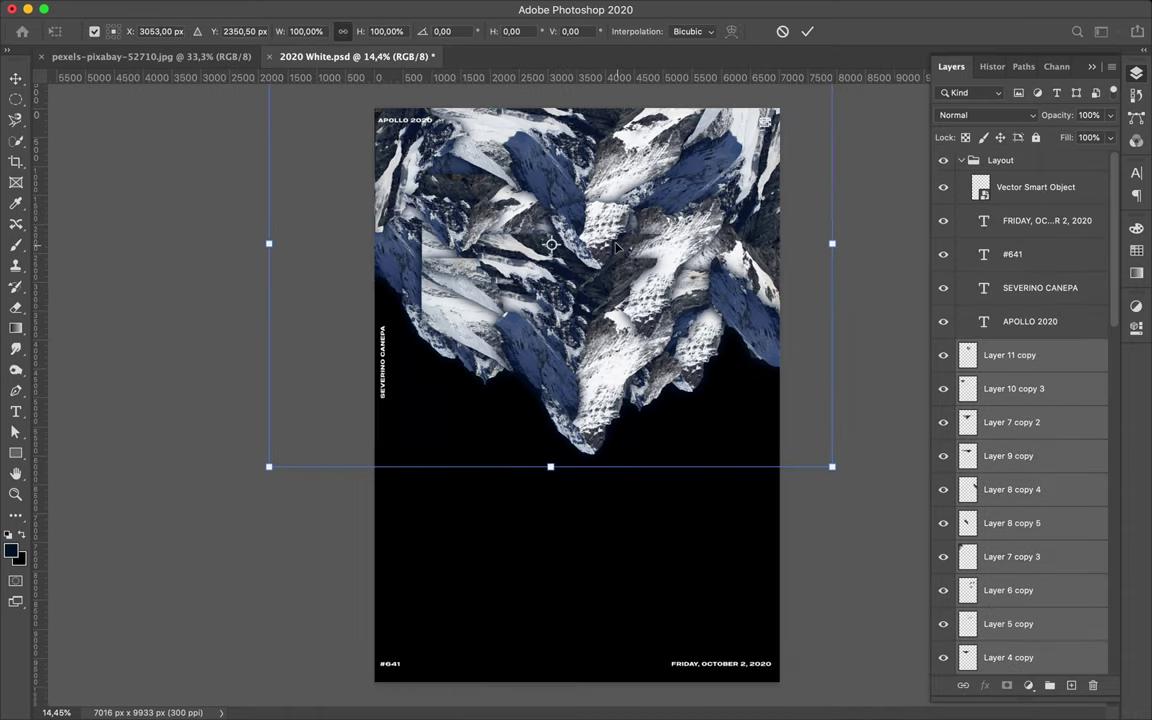
{"action": "left_click_drag", "start_coordinate": [616, 248], "coordinate": [605, 466]}
{"action": "left_click_drag", "start_coordinate": [530, 155], "coordinate": [734, 622]}
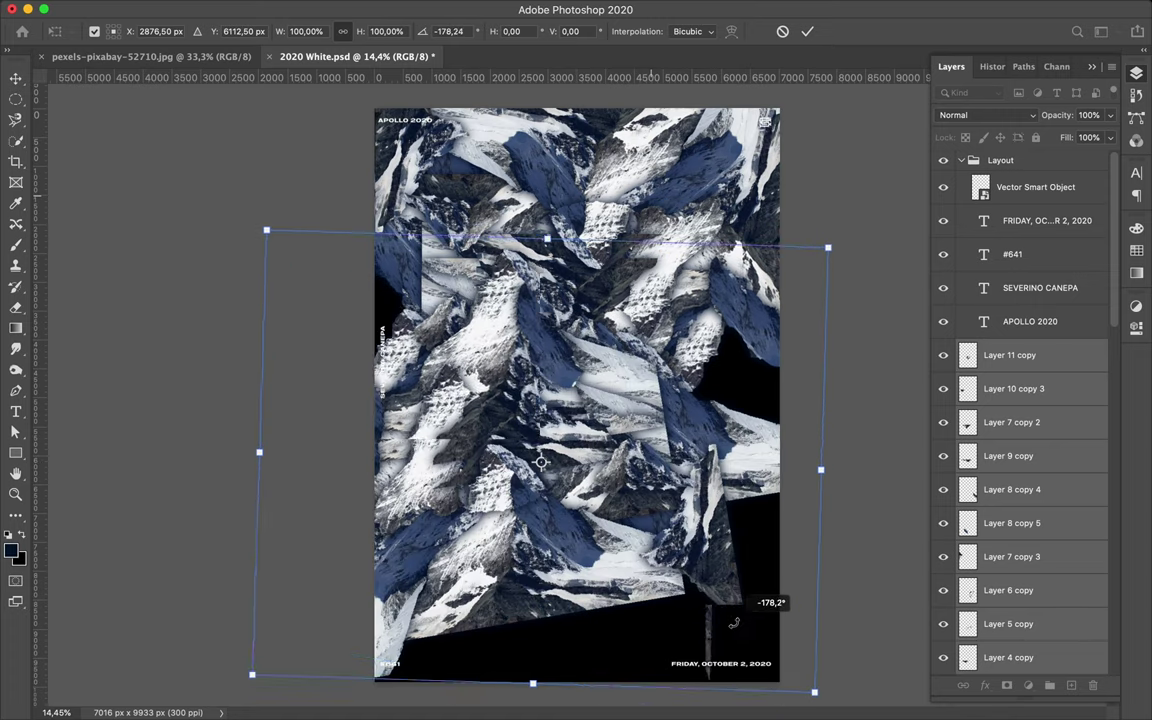
{"action": "left_click_drag", "start_coordinate": [734, 622], "coordinate": [737, 620]}
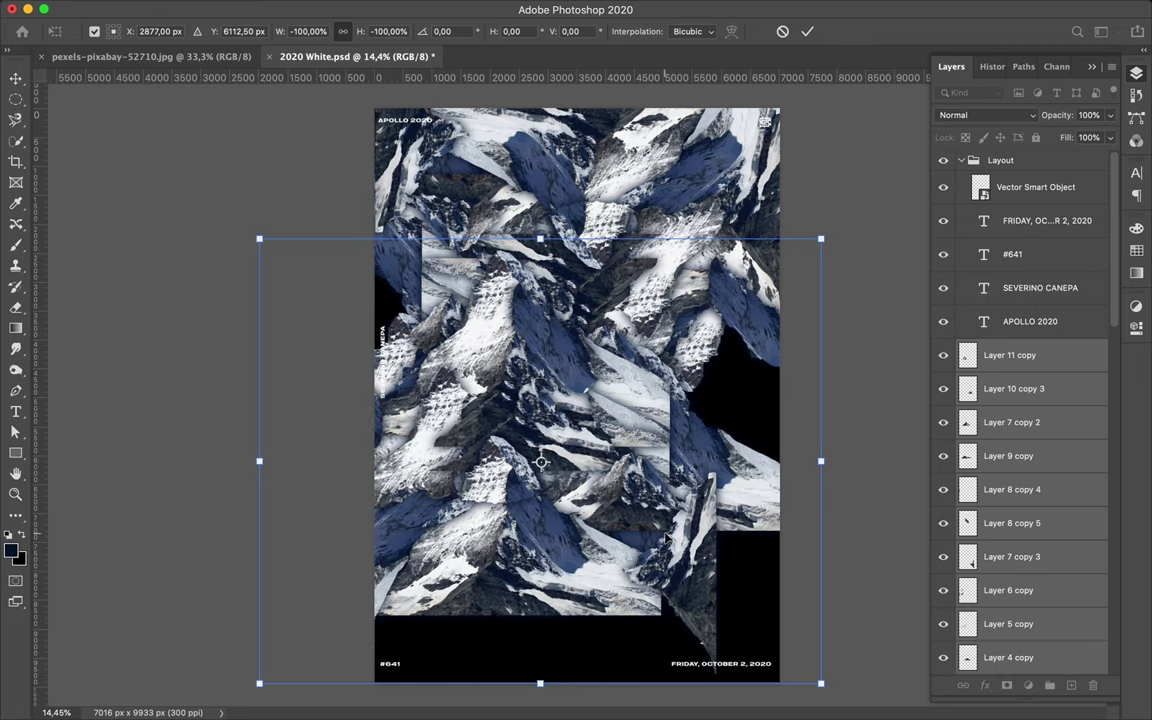
{"action": "left_click_drag", "start_coordinate": [548, 366], "coordinate": [632, 560]}
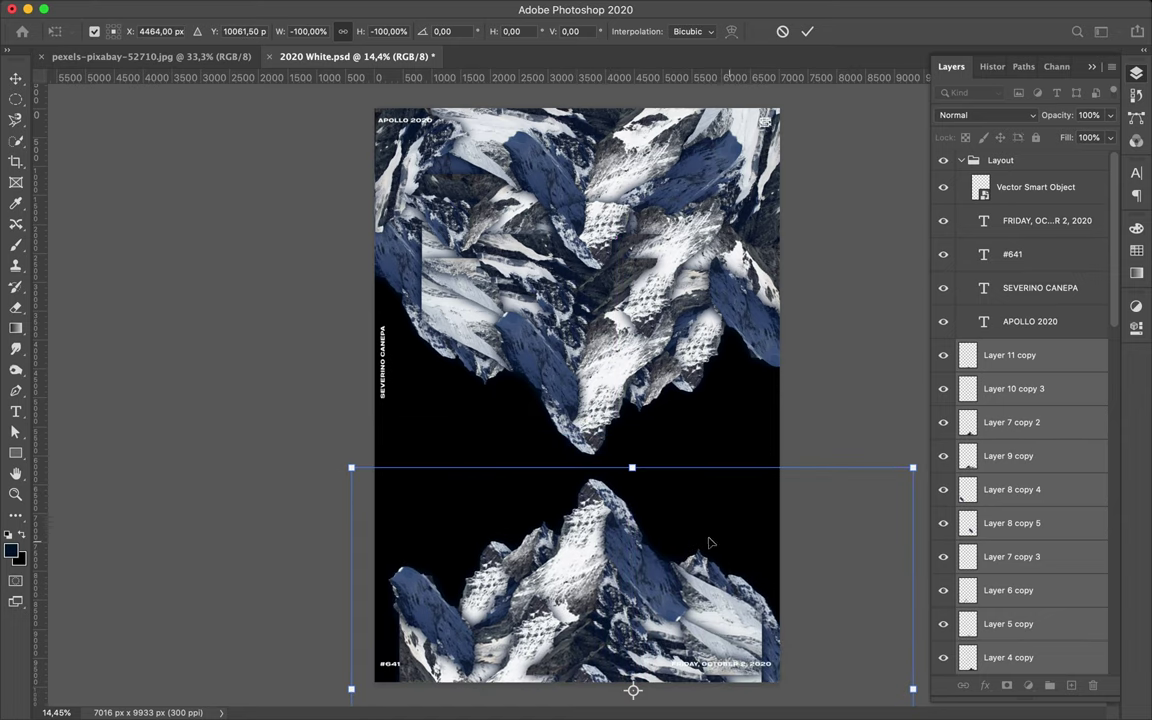
{"action": "key", "text": "Return"}
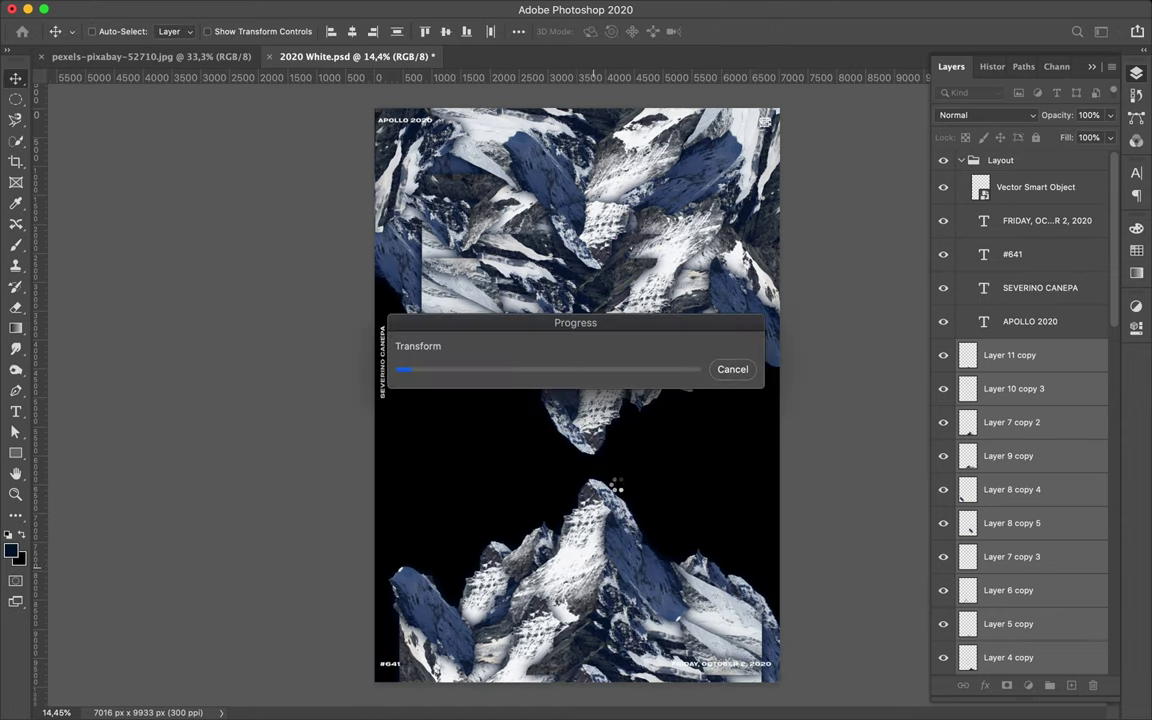